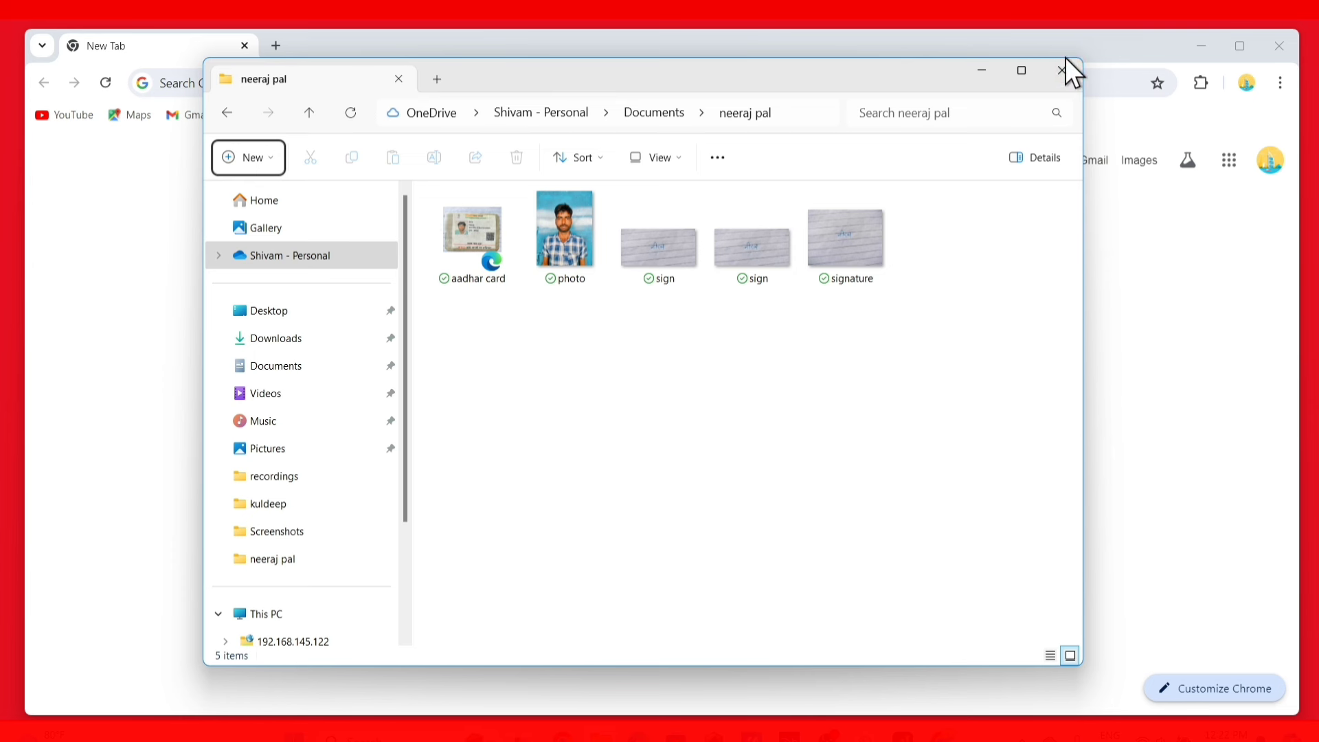
Open NSDL's Online PAN application page from a Google search for 'nsdl pan'
left_click(1066, 75)
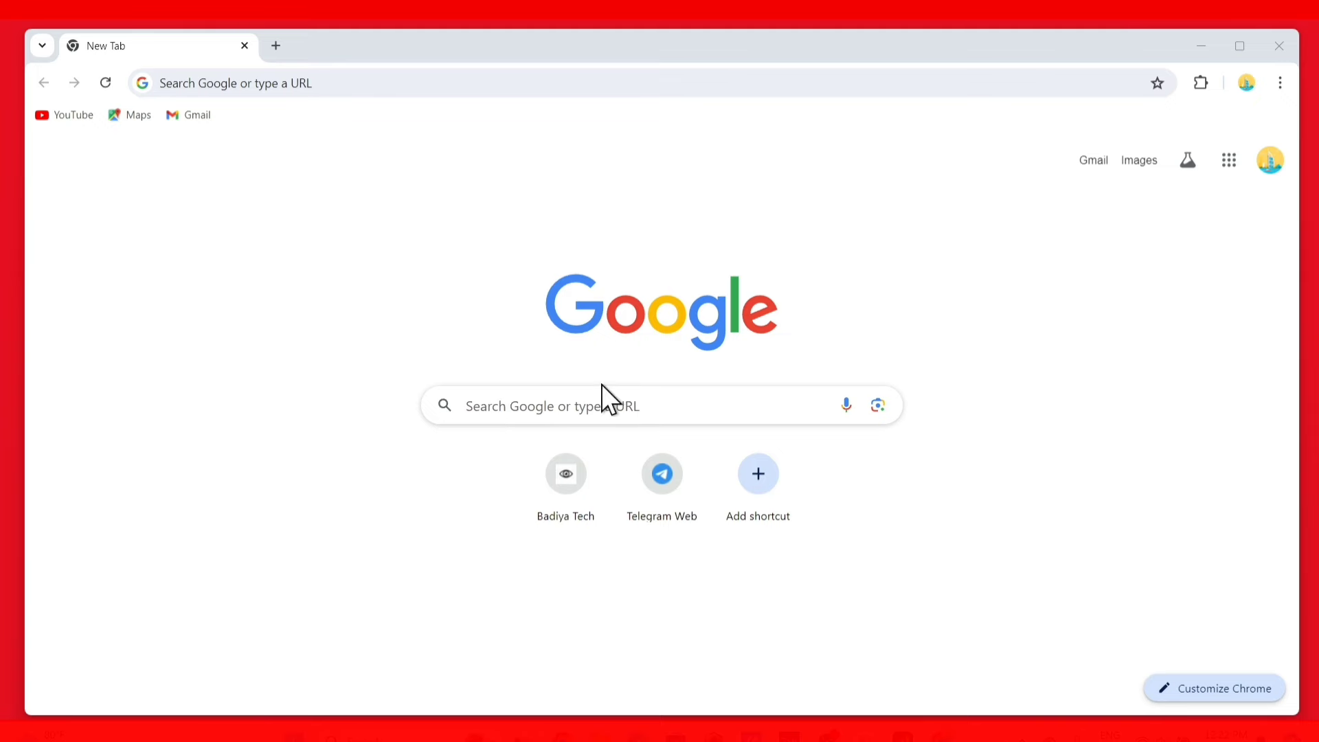
left_click(524, 404)
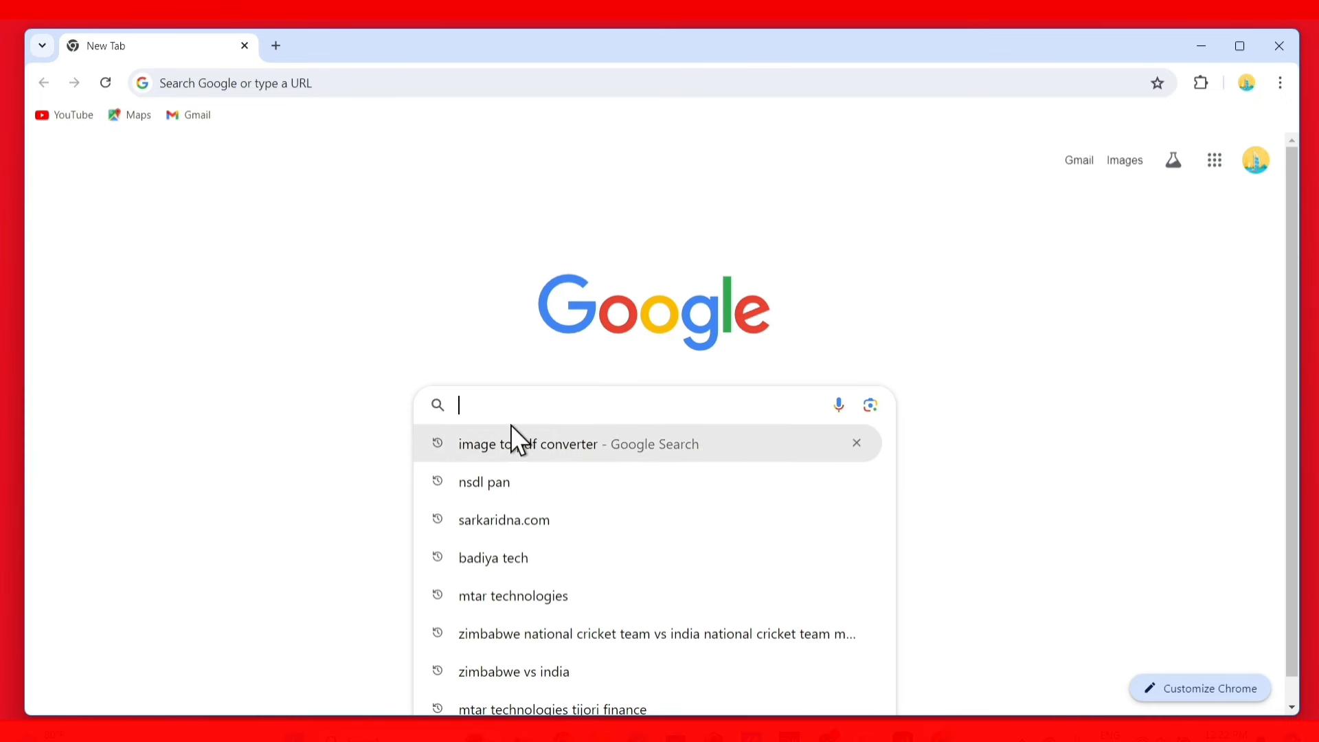
left_click(532, 481)
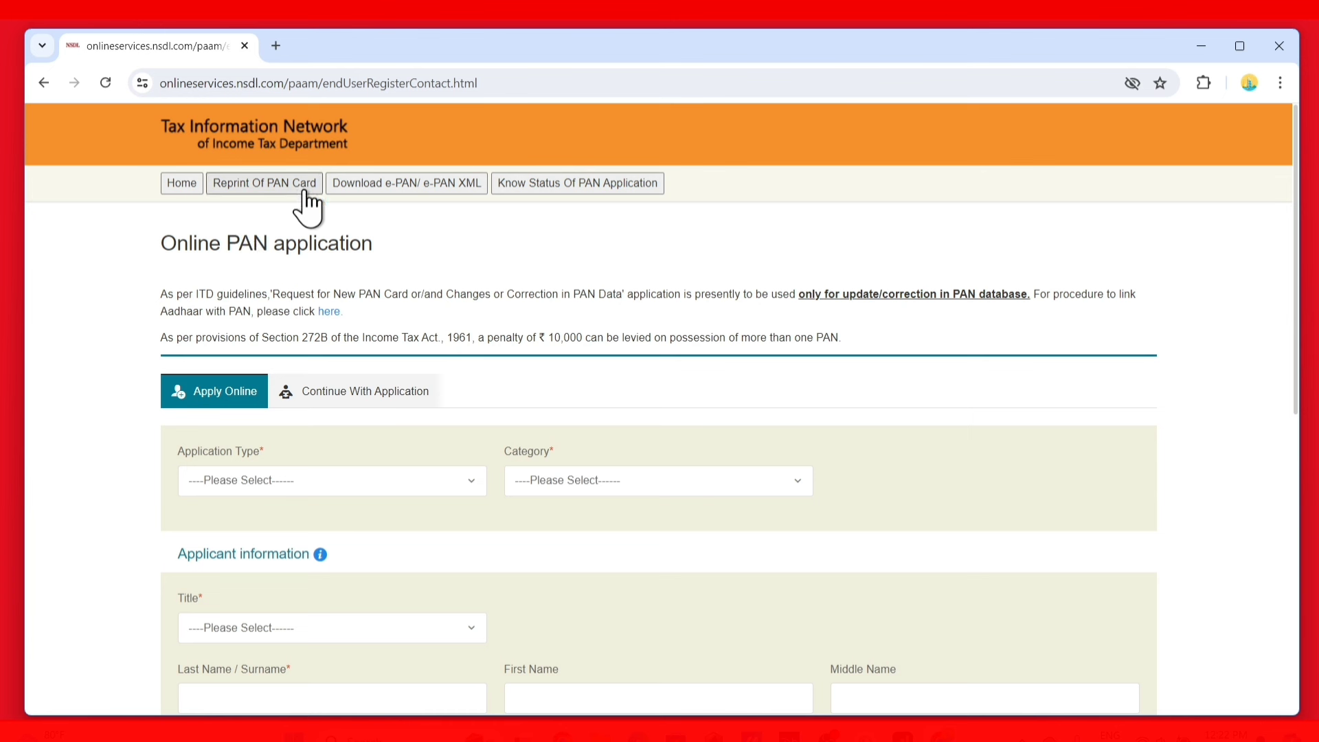
Select application type New PAN - Indian Citizen (Form 49A), category INDIVIDUAL and title Shri
left_click_drag(159, 242, 377, 257)
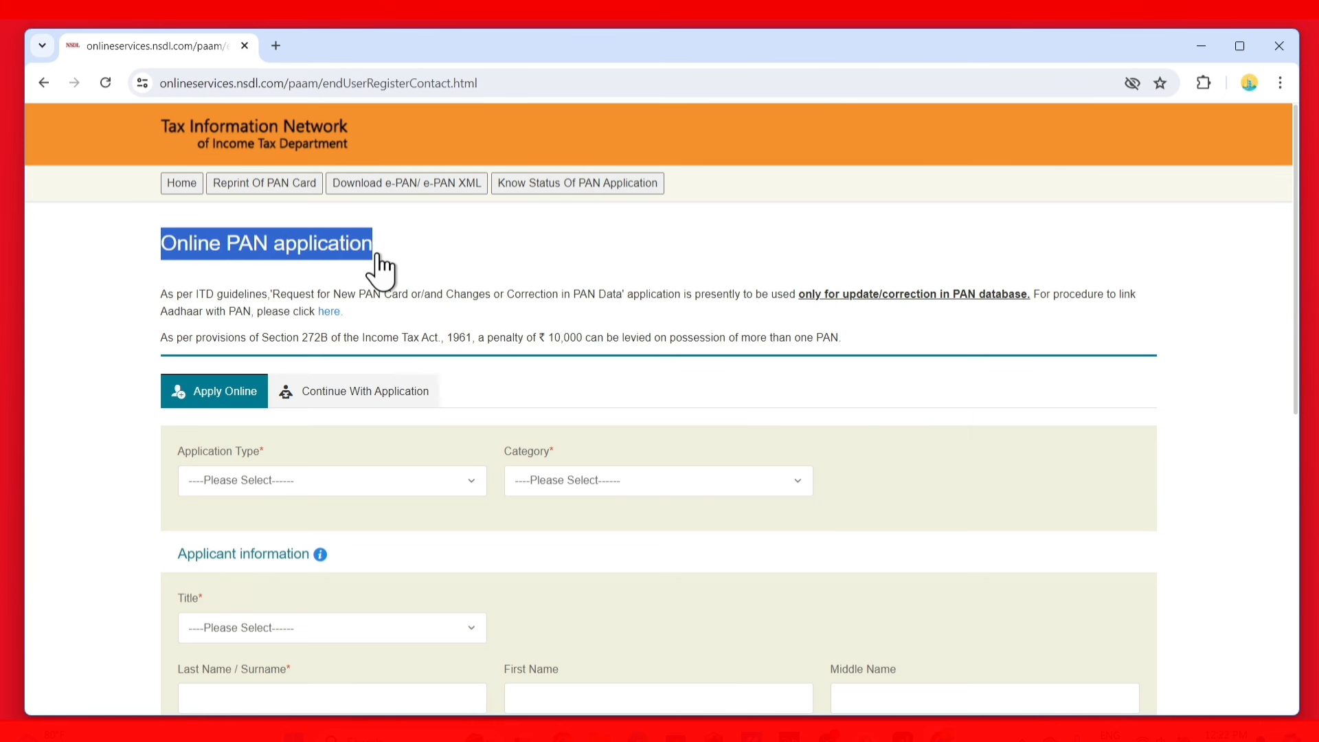
left_click(543, 248)
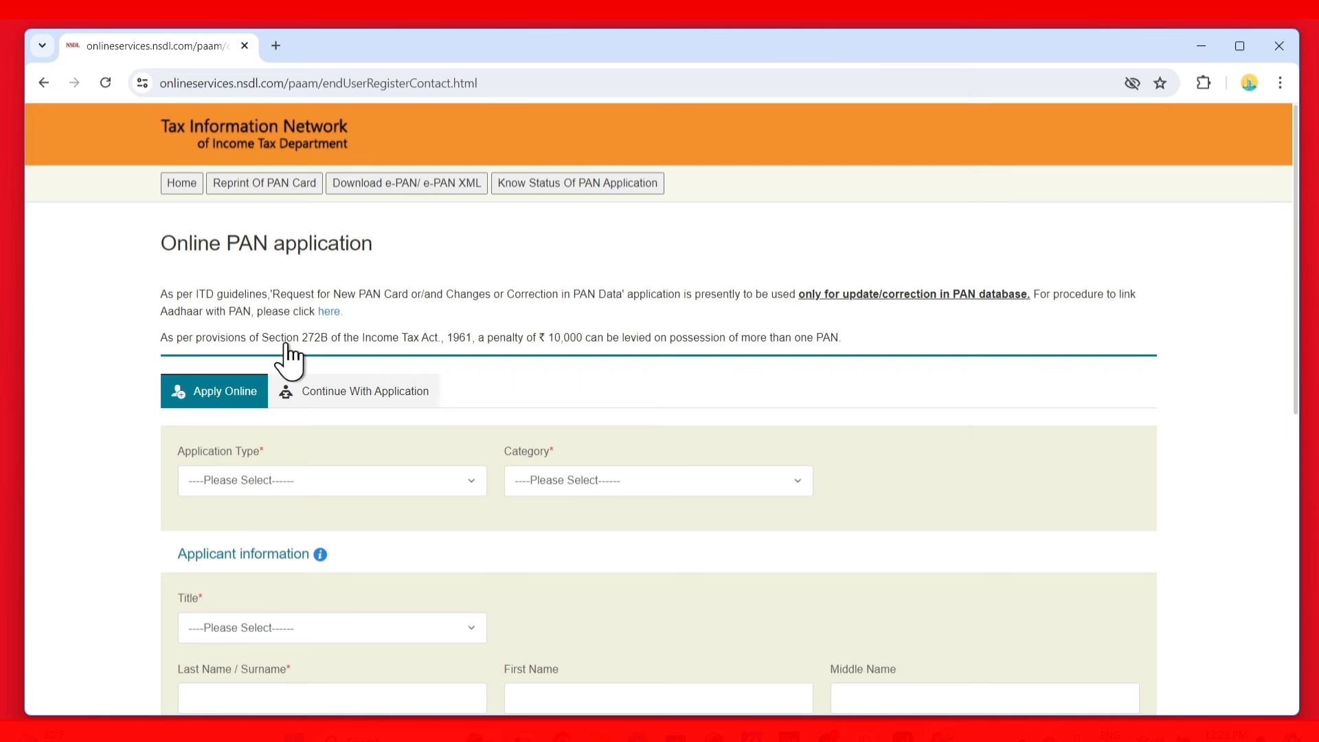
left_click(274, 481)
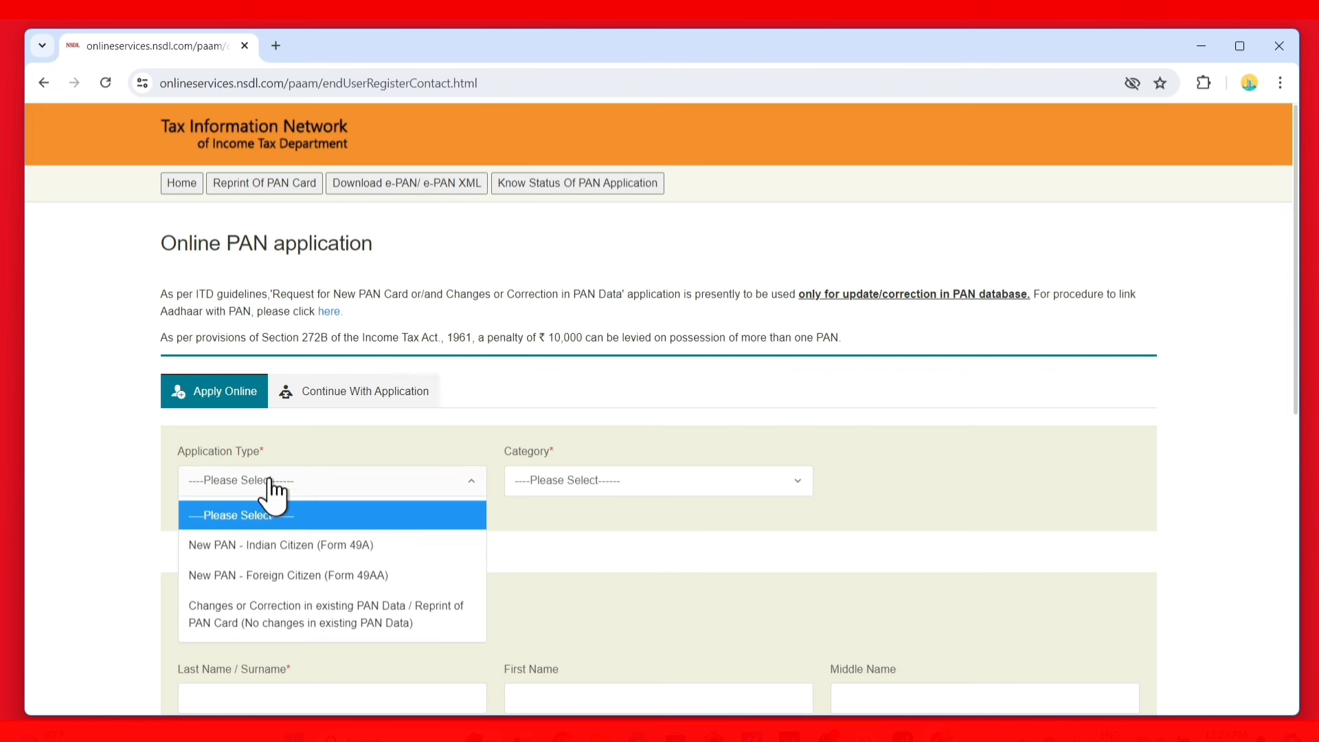
left_click(278, 546)
left_click(602, 493)
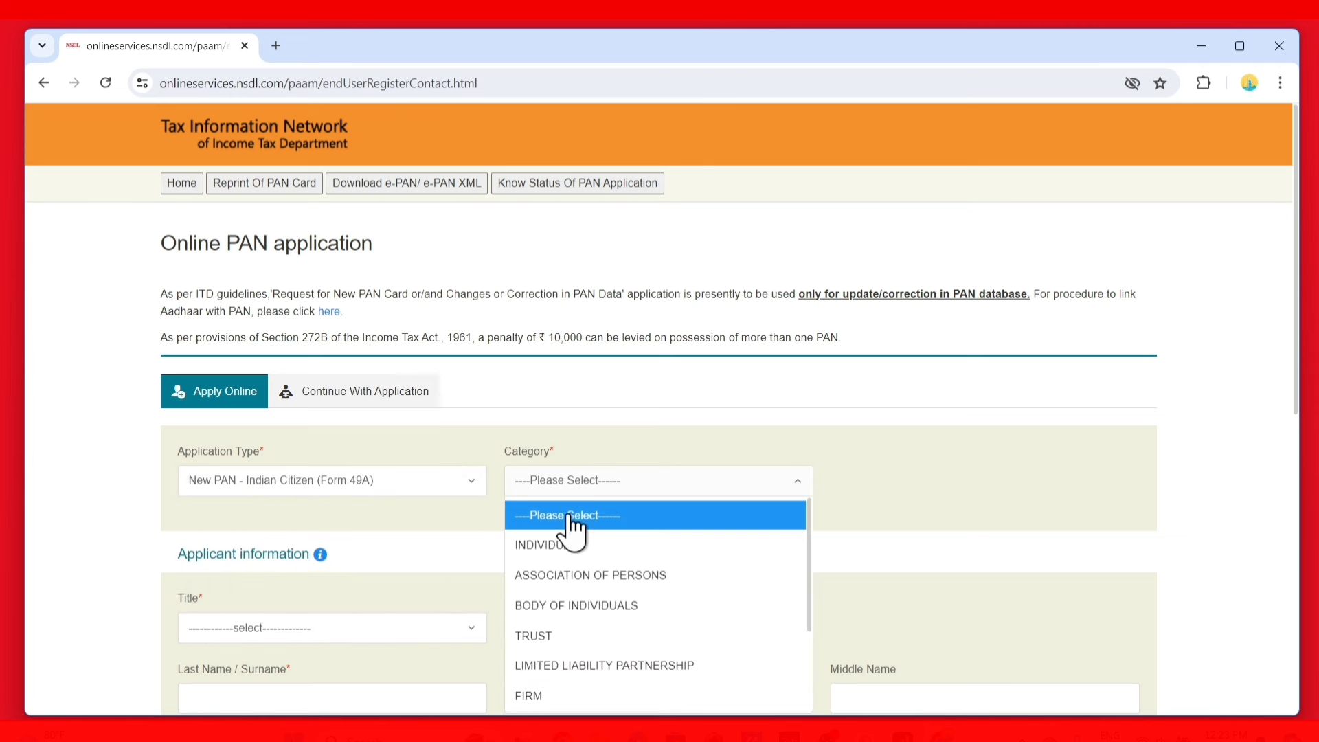
left_click(557, 546)
scroll(506, 559, "down", 2)
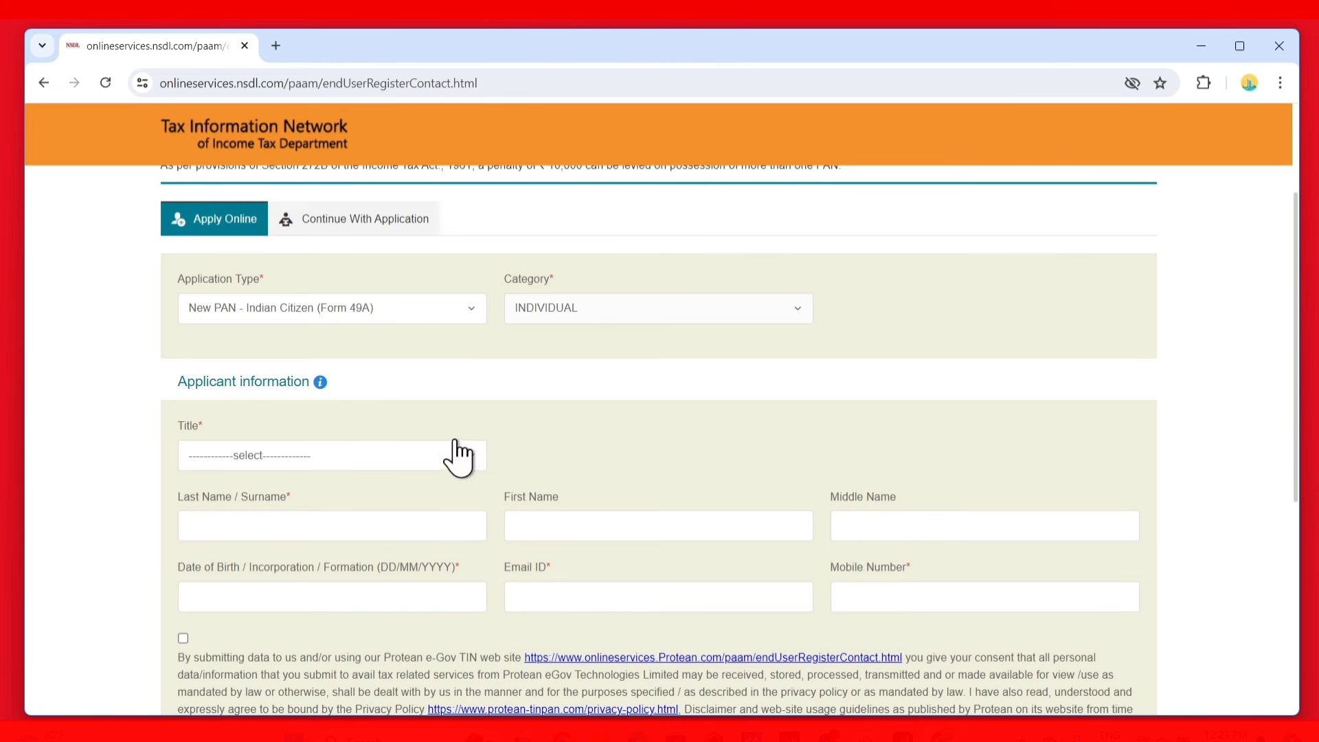
left_click(345, 460)
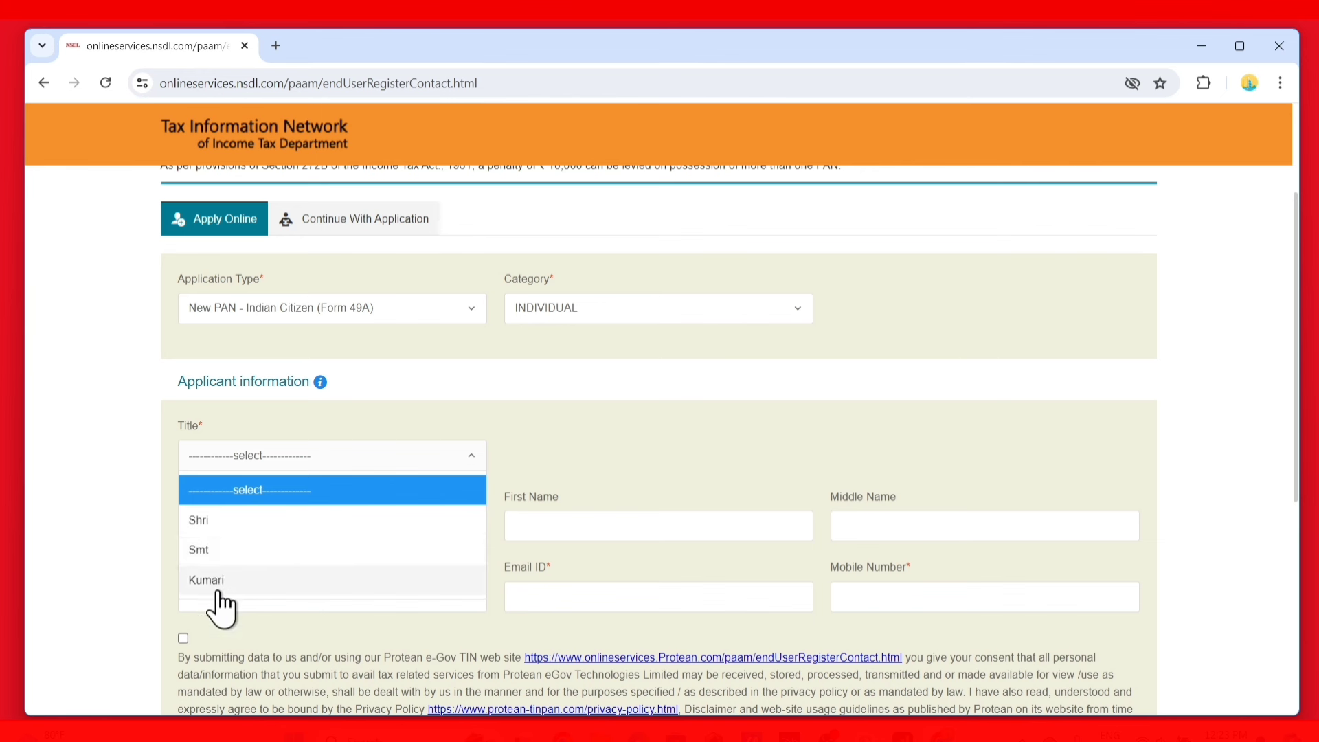
left_click(215, 520)
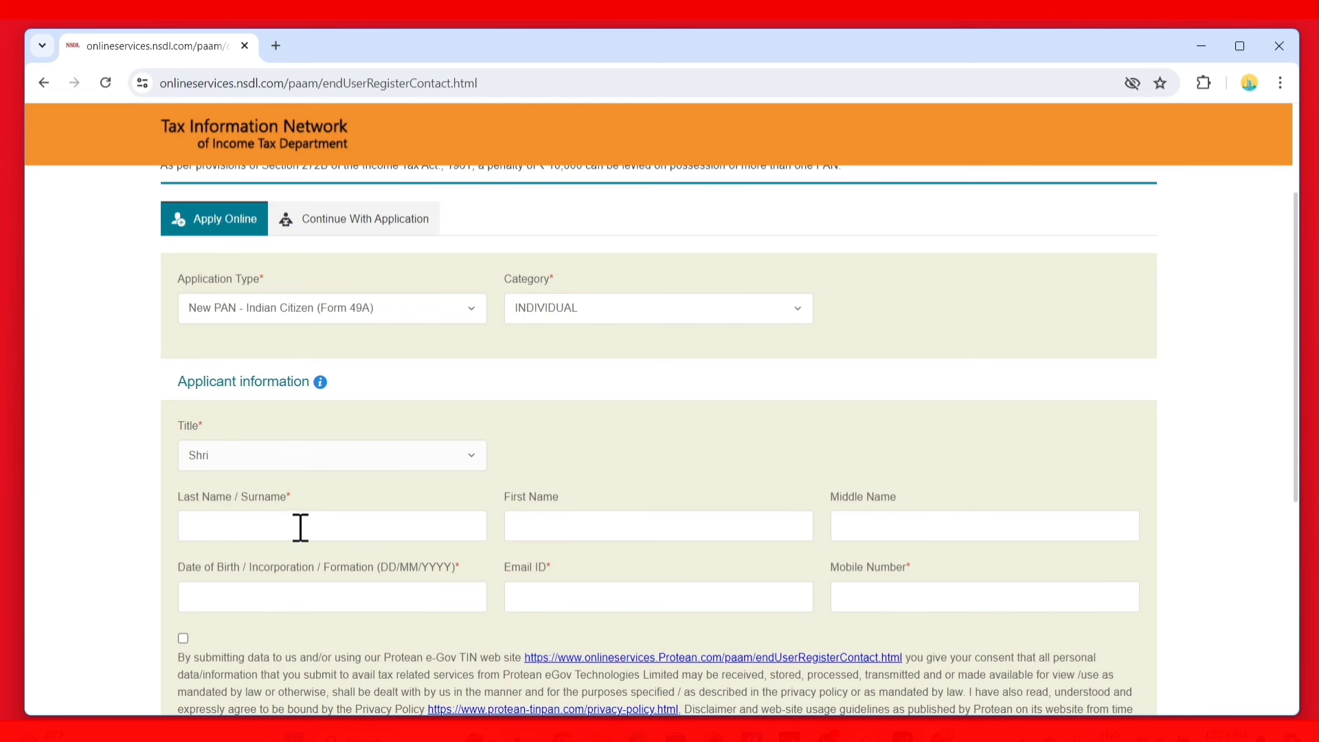
Go through the applicant's Last Name, First Name and Middle Name fields
left_click(259, 528)
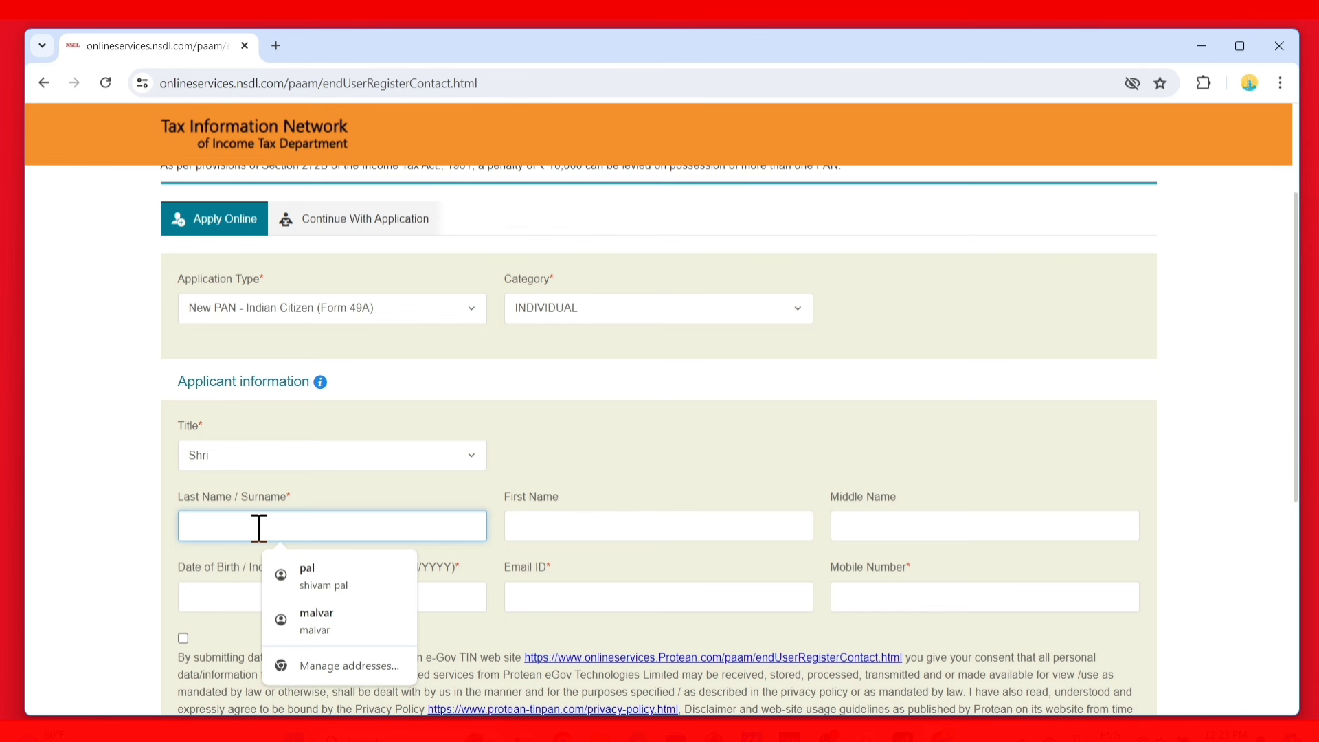
left_click(557, 523)
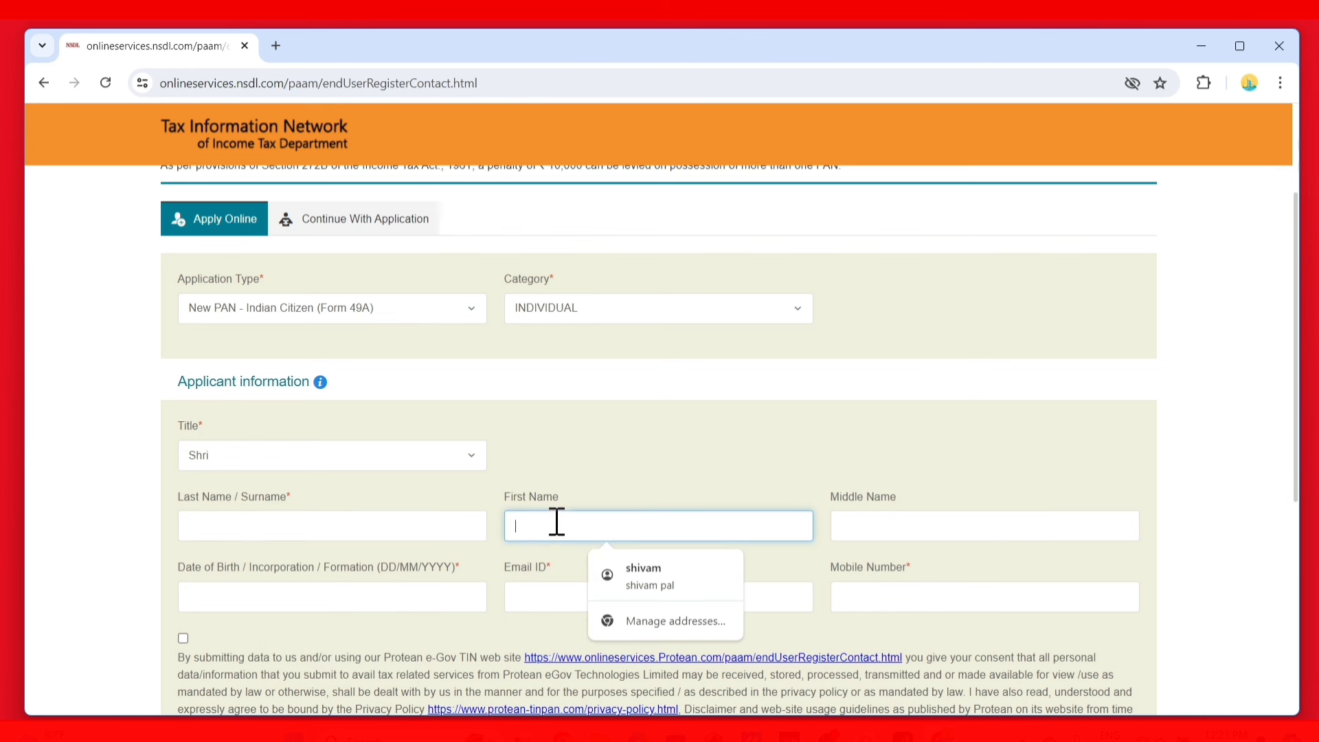
left_click(214, 526)
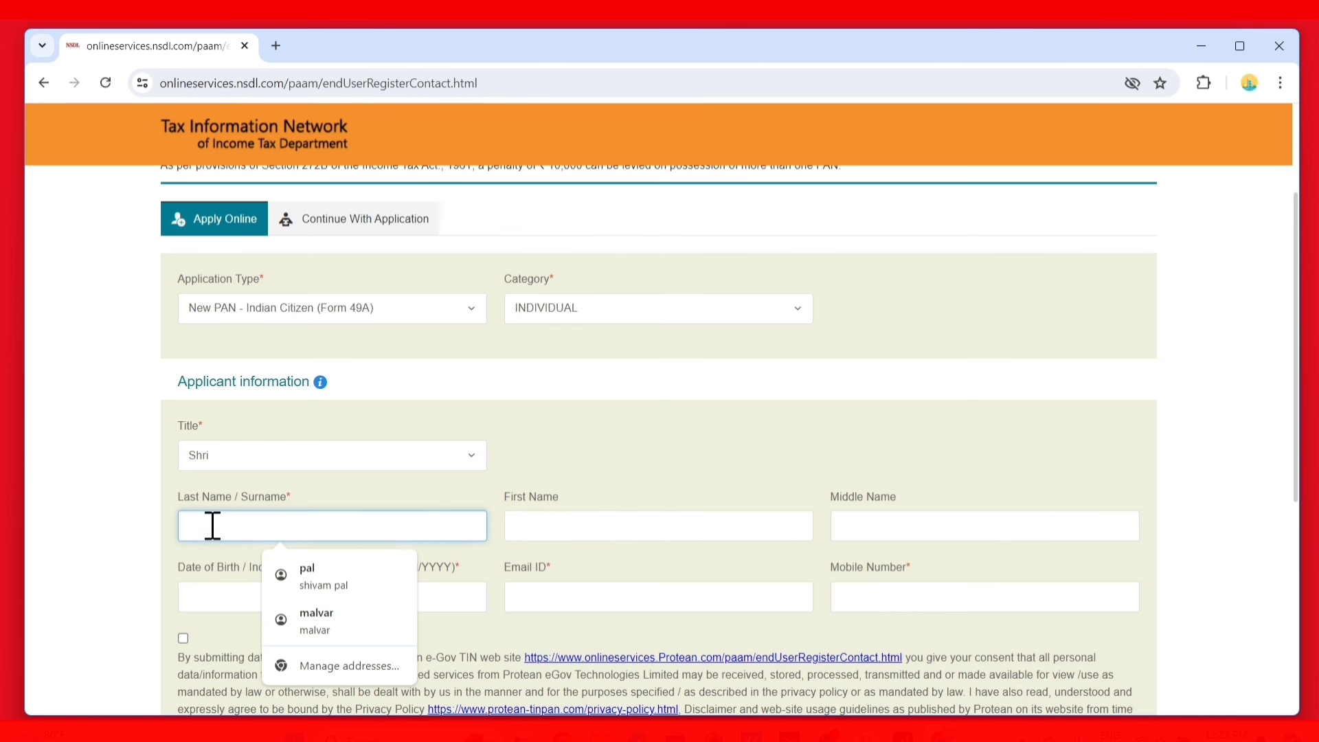
left_click(570, 527)
left_click(873, 527)
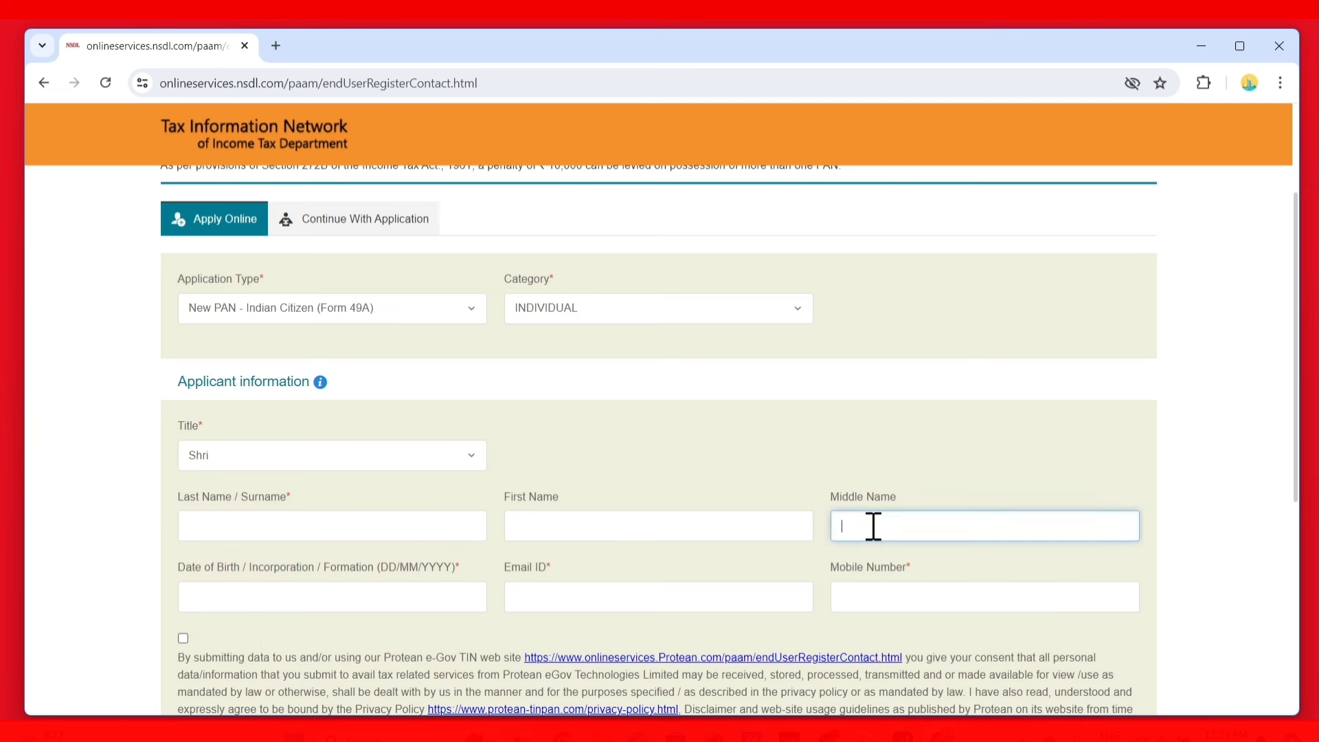
left_click(303, 526)
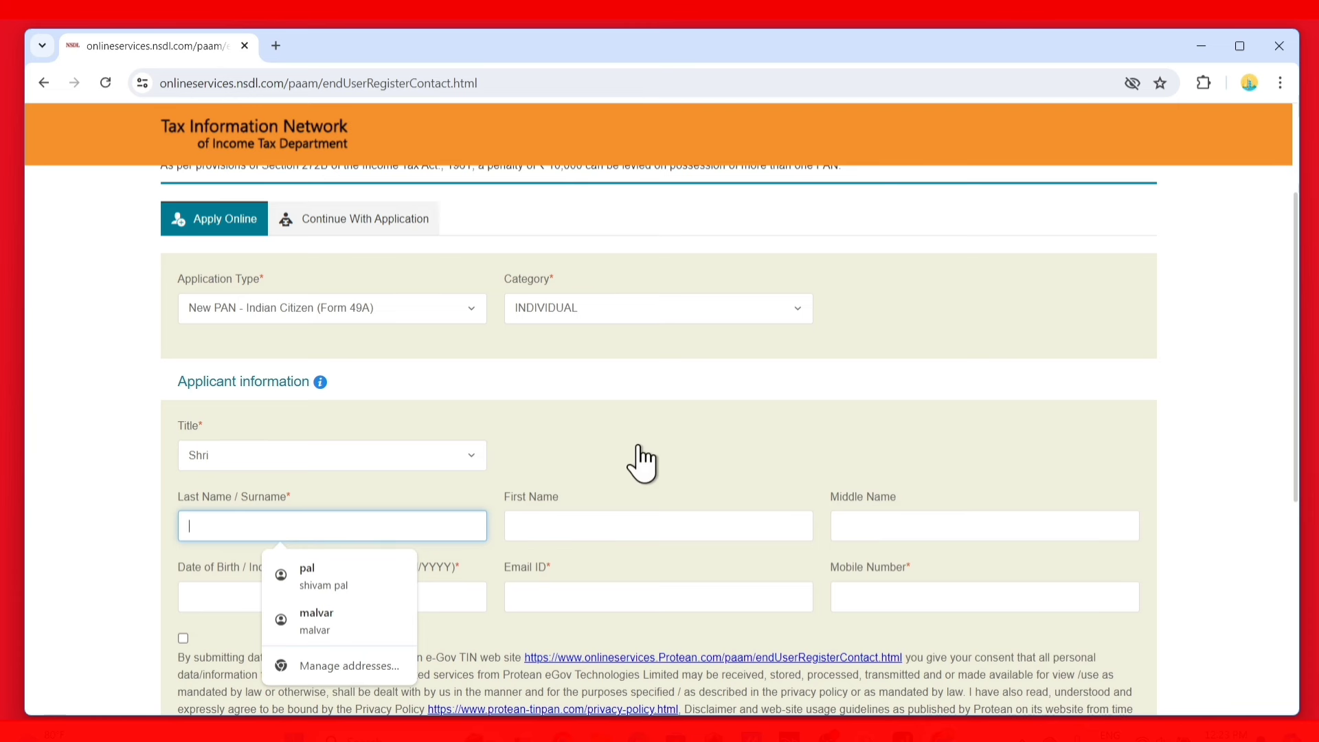
scroll(316, 421, "down", 2)
Visit the date of birth, email and mobile fields, then tick the data consent checkbox
left_click(192, 429)
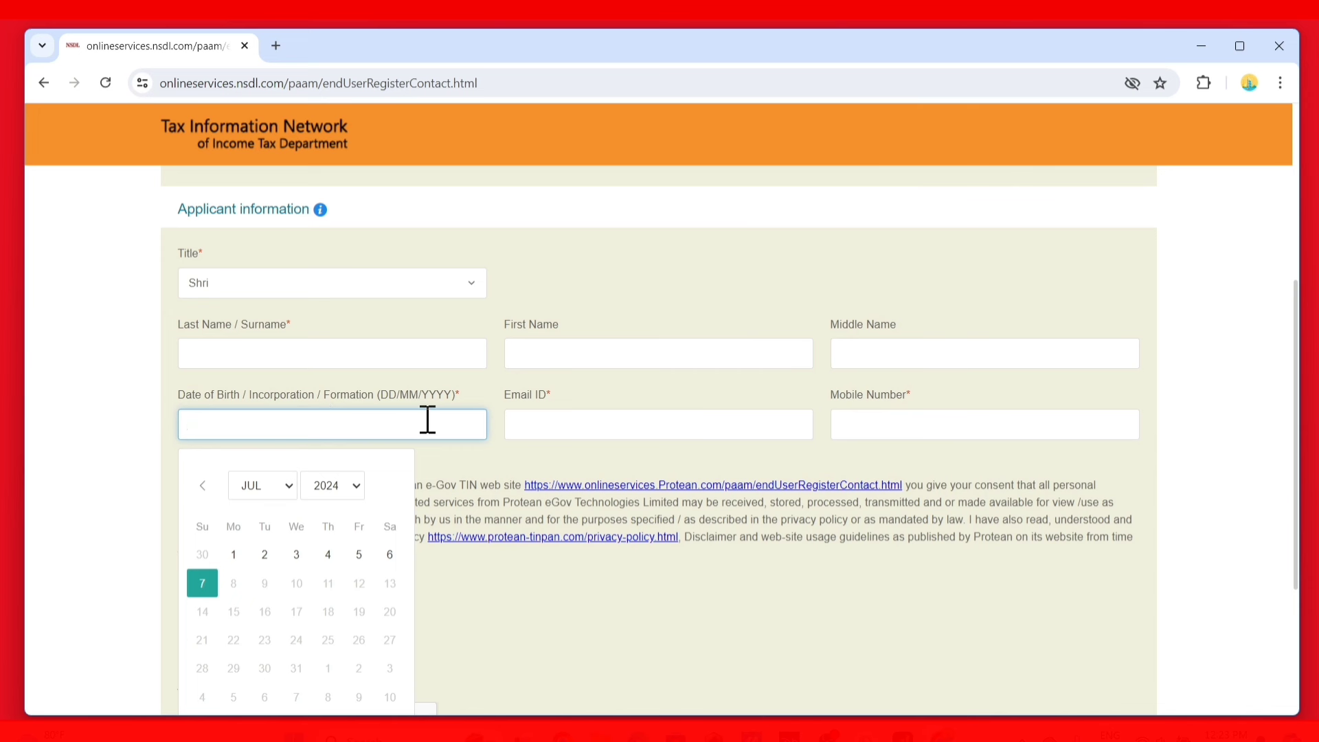
left_click(588, 429)
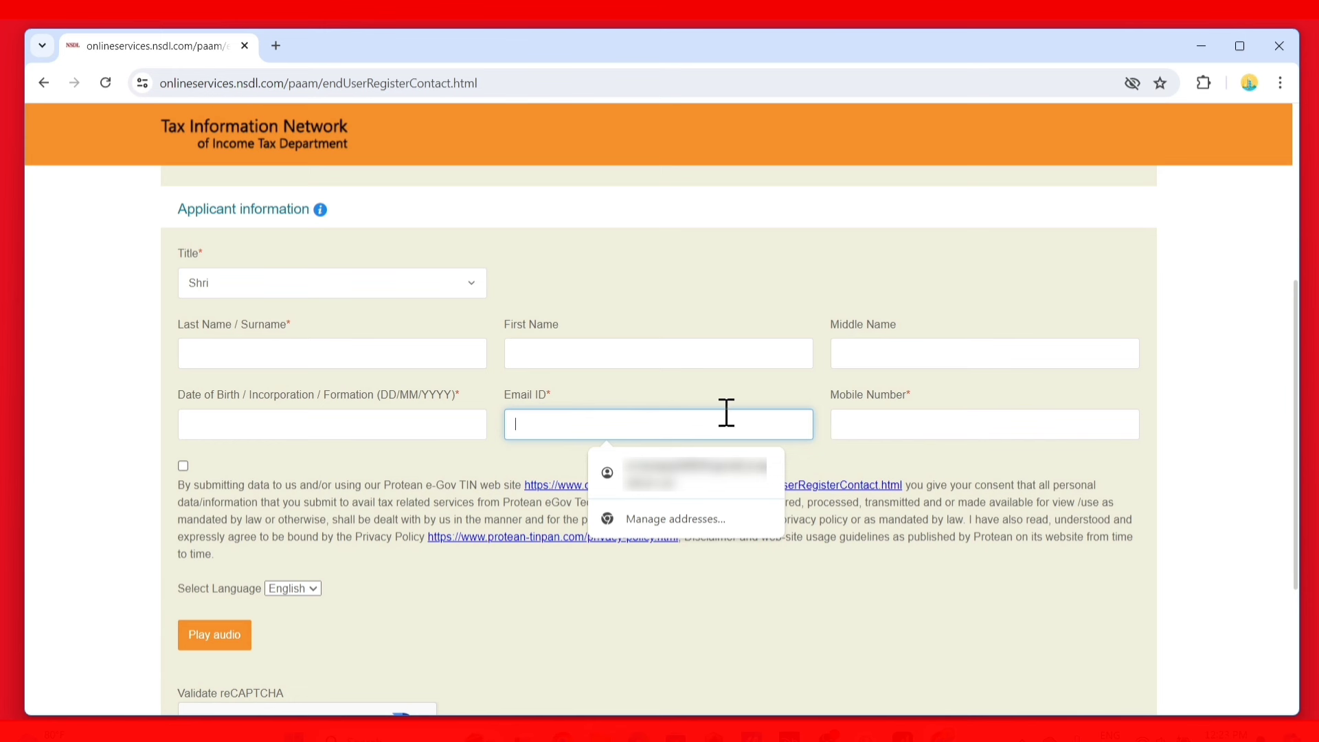
left_click(862, 419)
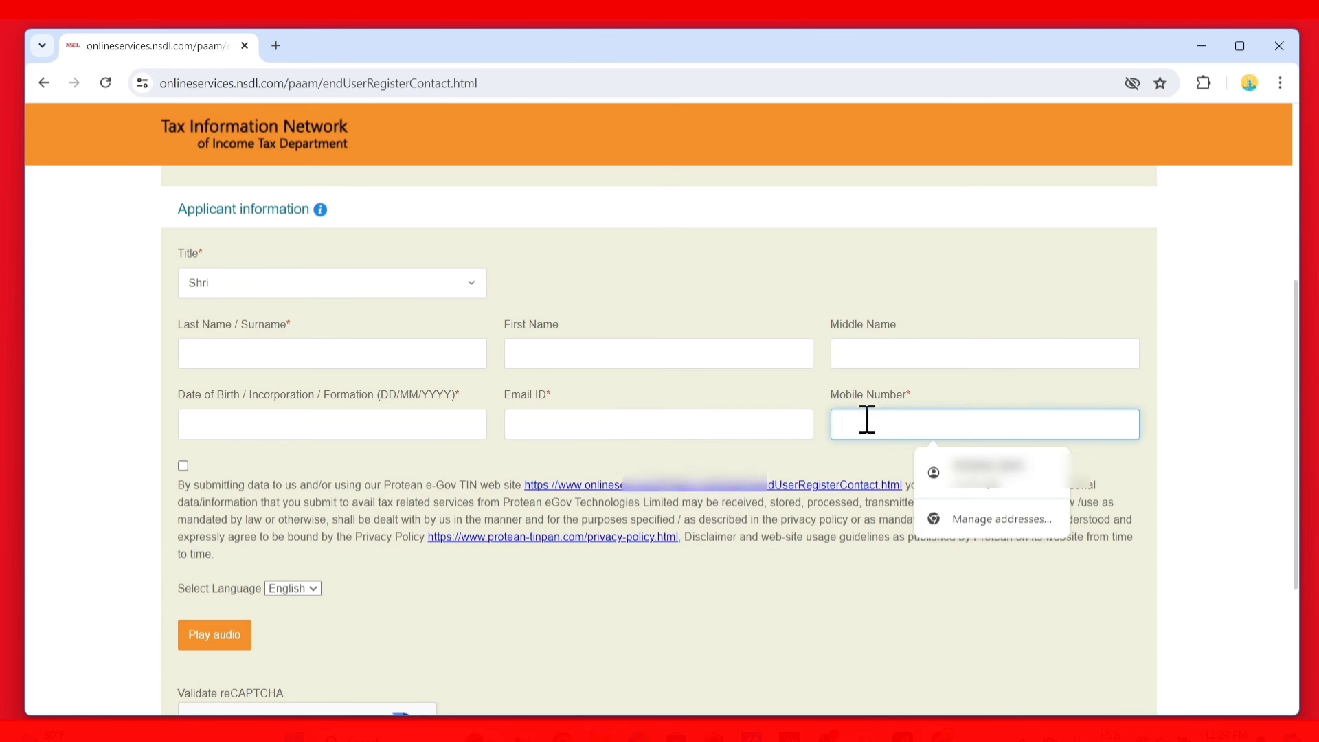
left_click(760, 467)
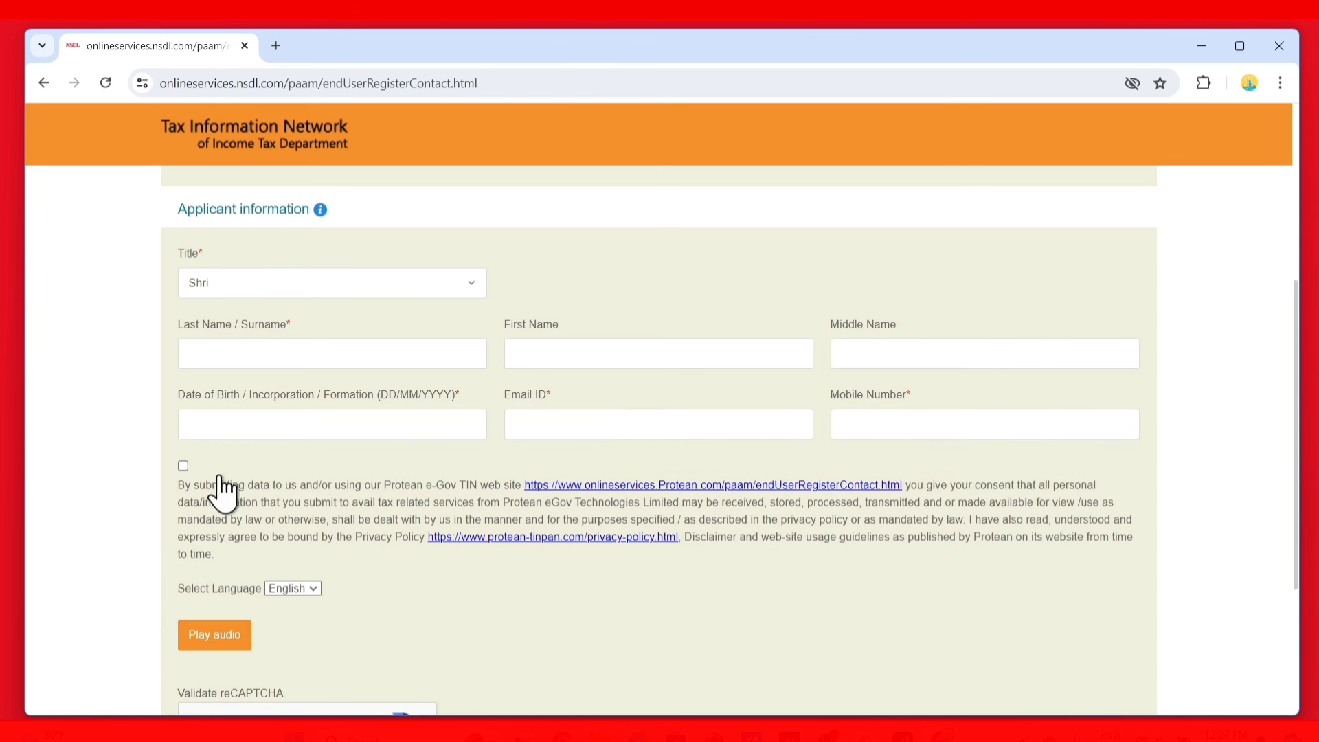
left_click(183, 467)
scroll(189, 492, "down", 3)
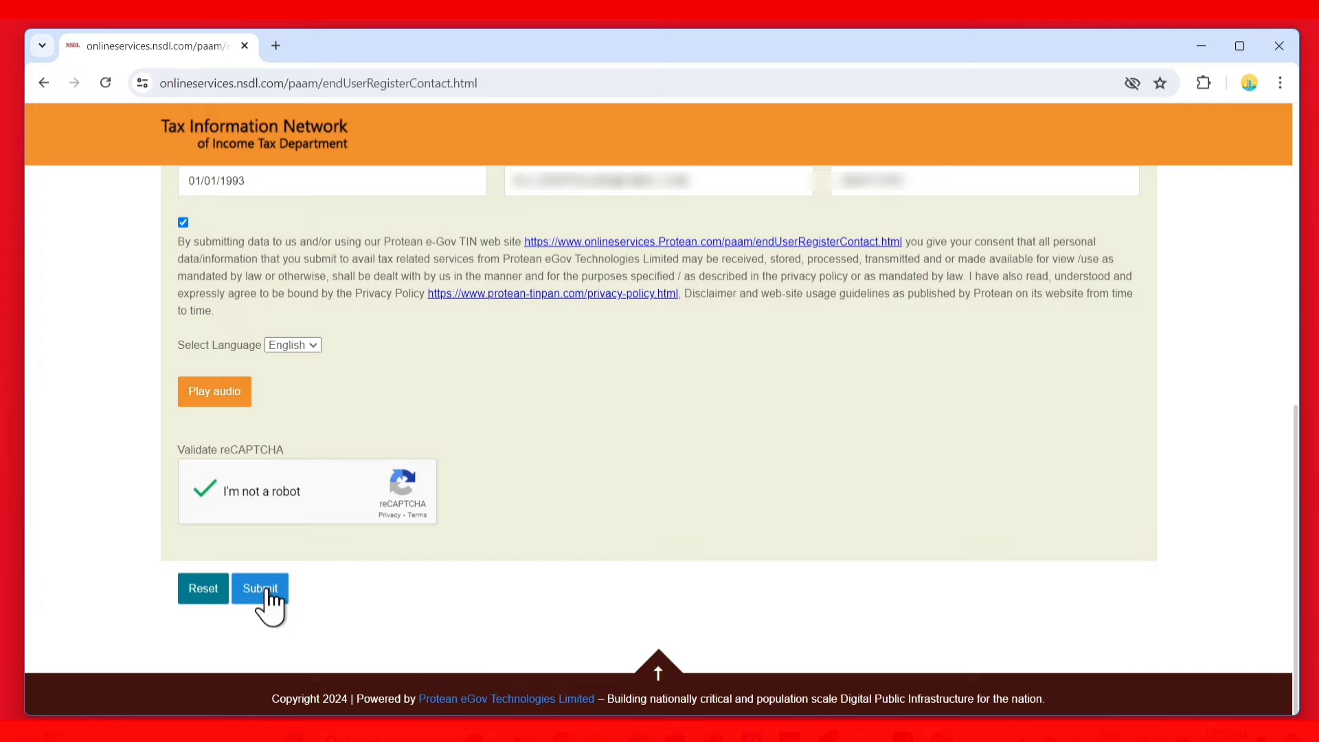
Pass the robot check, submit for a temporary token, and continue to the Form 49A form
left_click(266, 588)
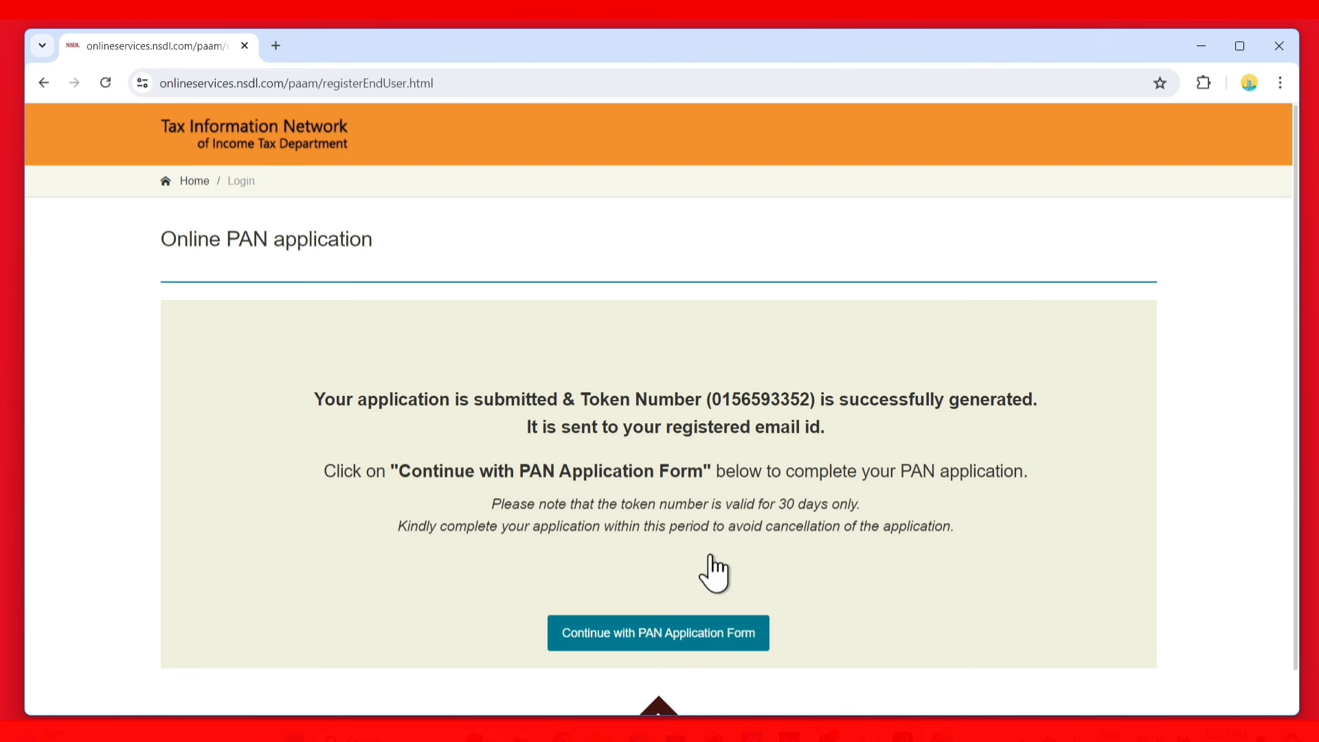
left_click(675, 635)
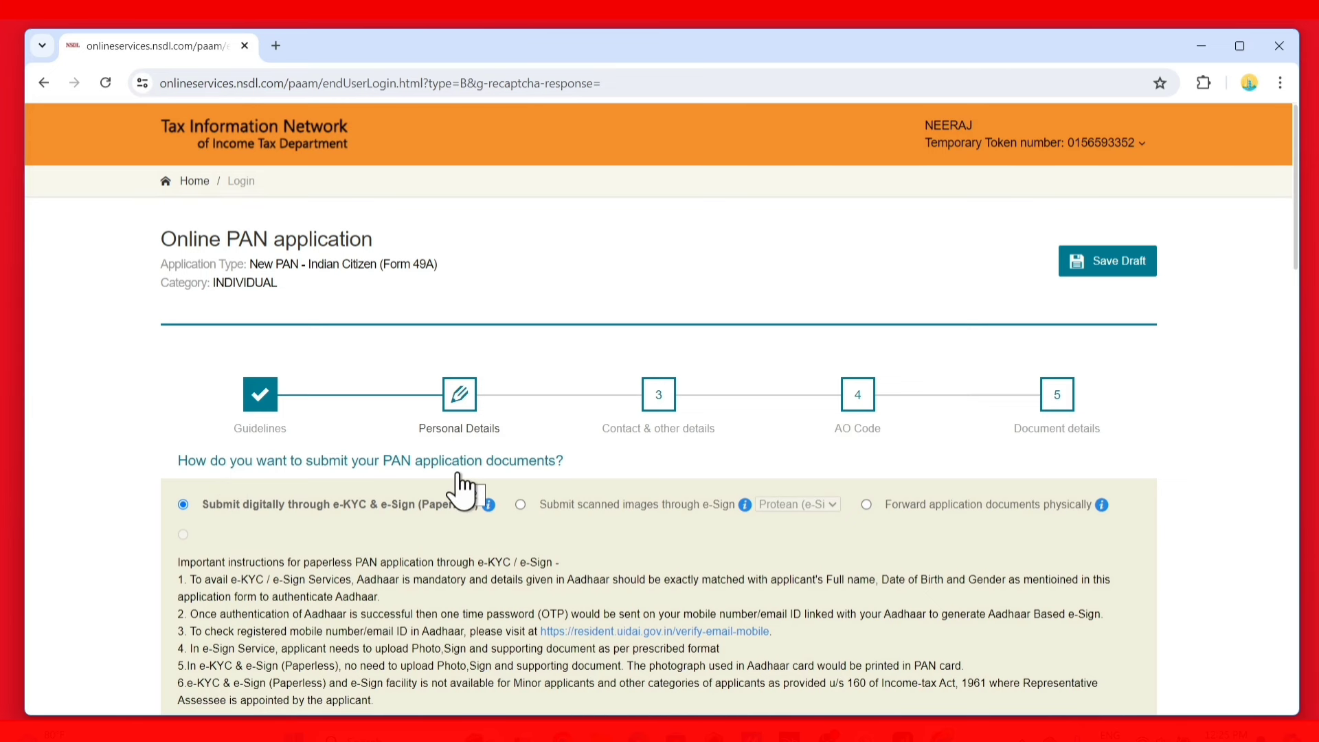
Select 'Submit scanned images through e-Sign' as the document submission mode
scroll(551, 476, "down", 3)
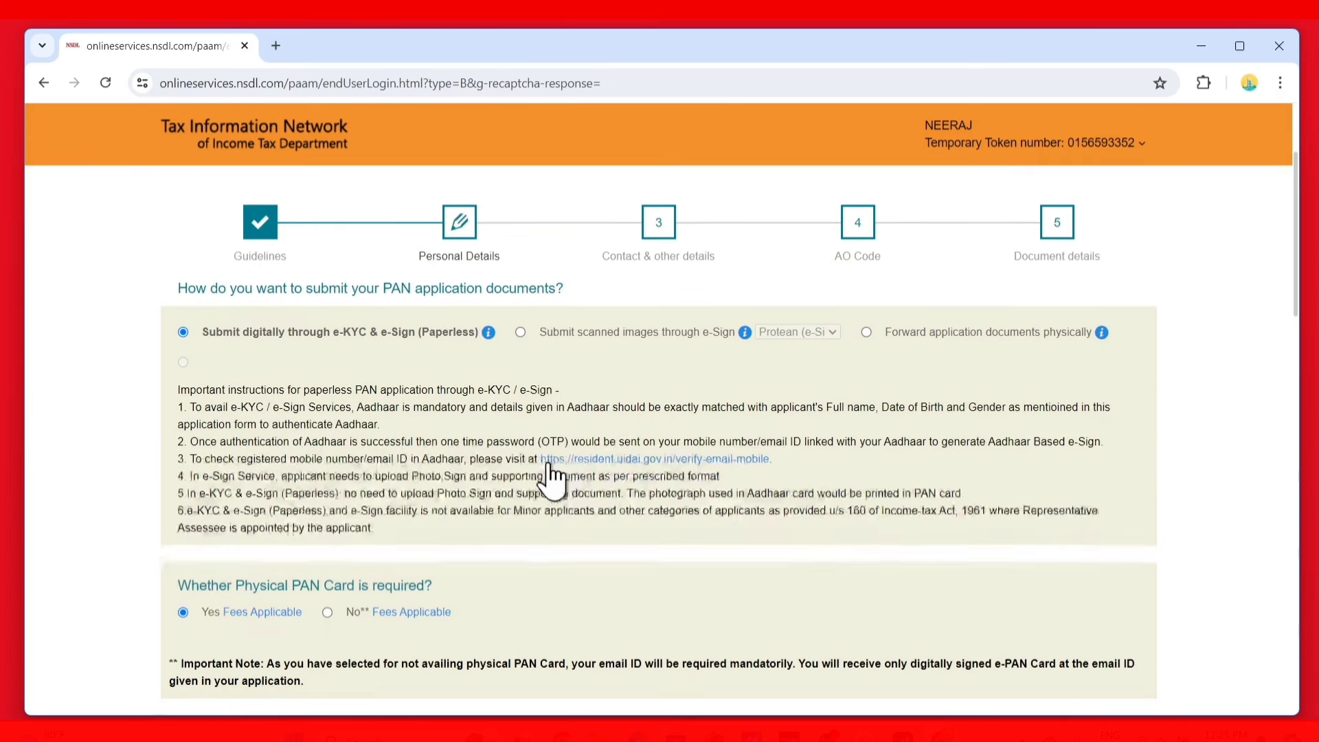
left_click(520, 332)
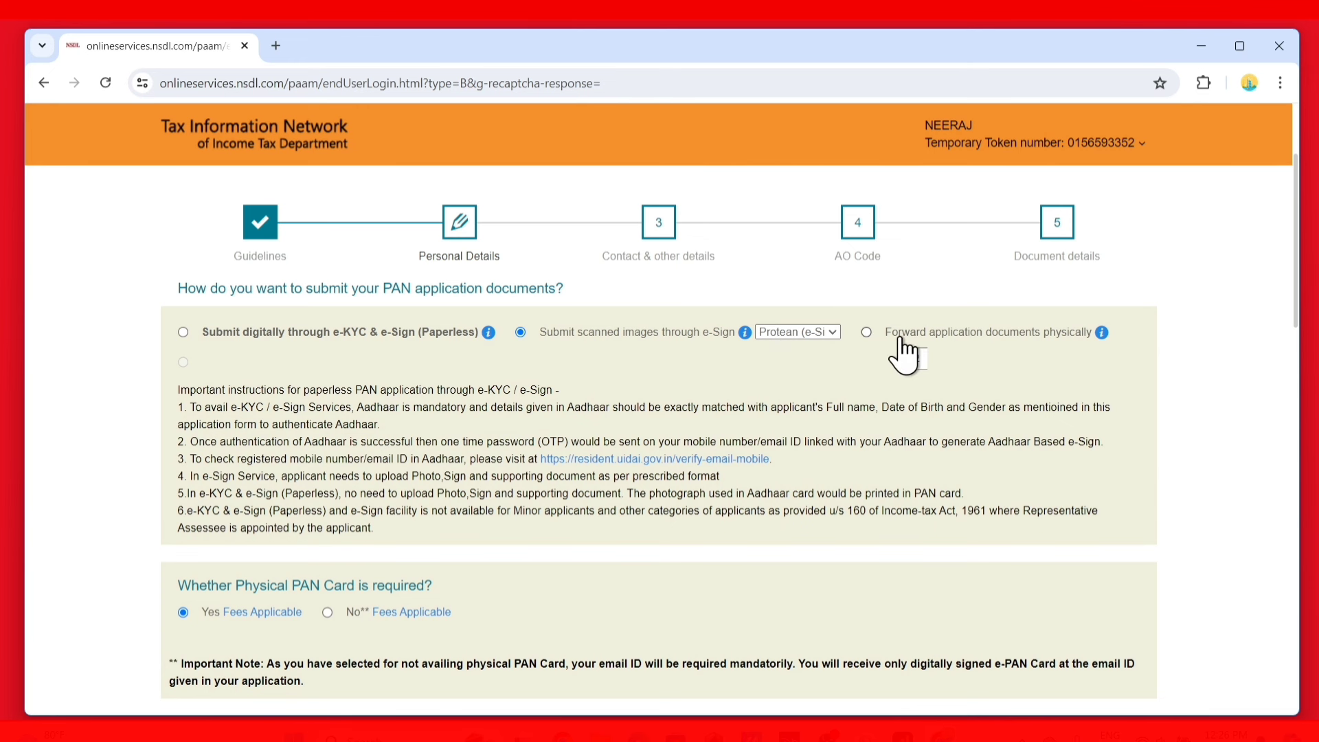
scroll(900, 343, "down", 3)
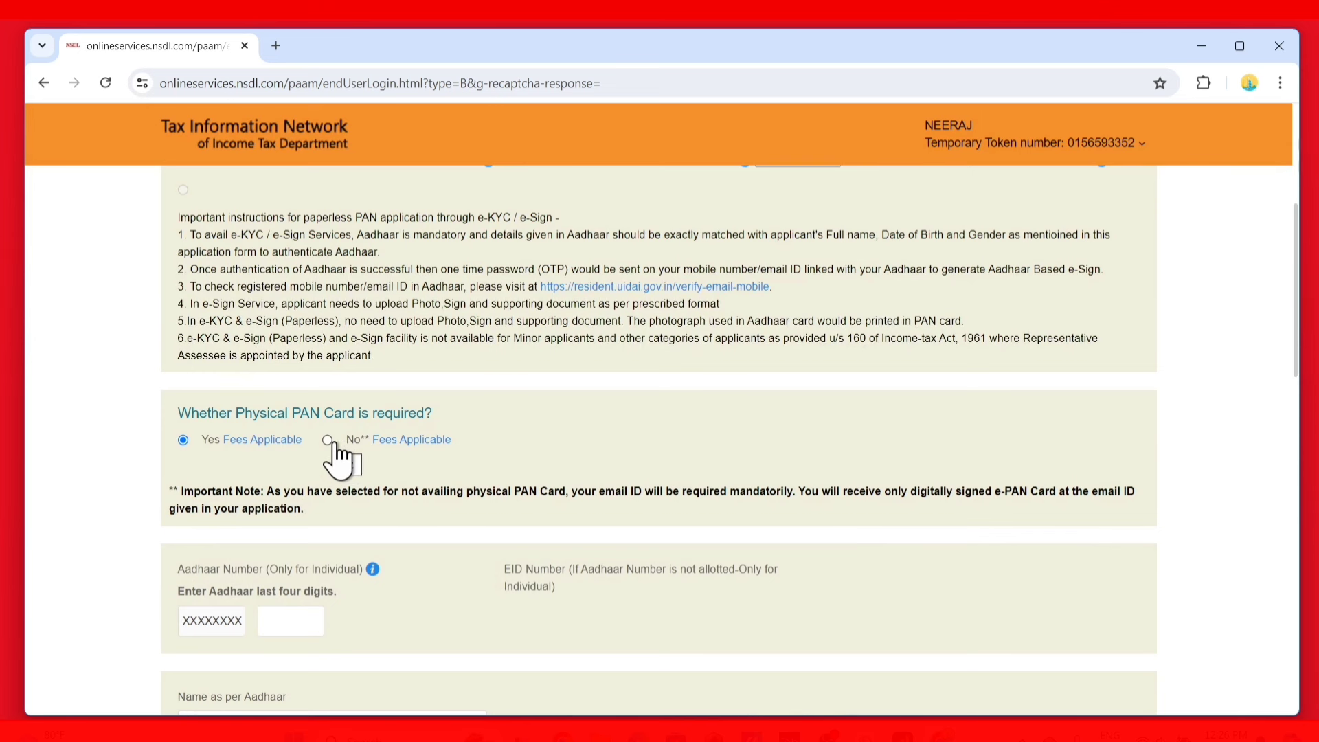
Set the applicant's gender to Male in Personal Details
scroll(340, 529, "down", 3)
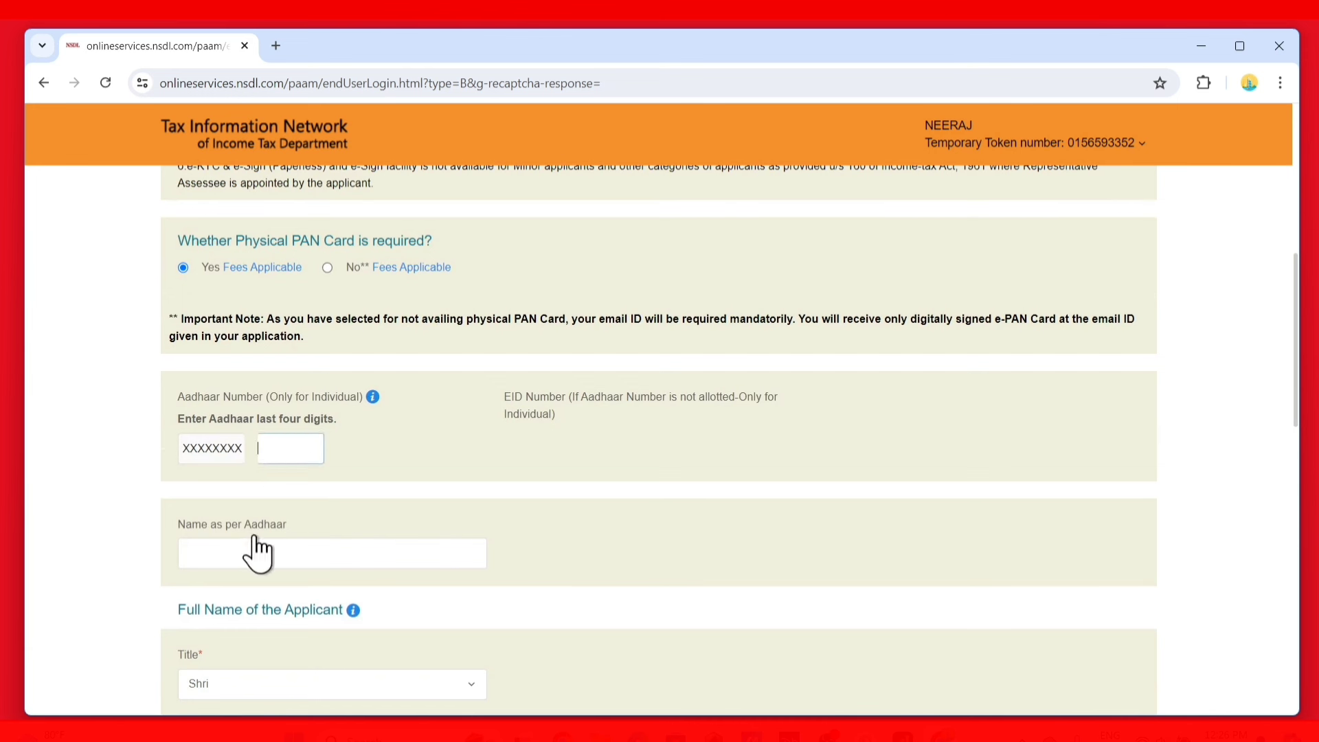
left_click(200, 552)
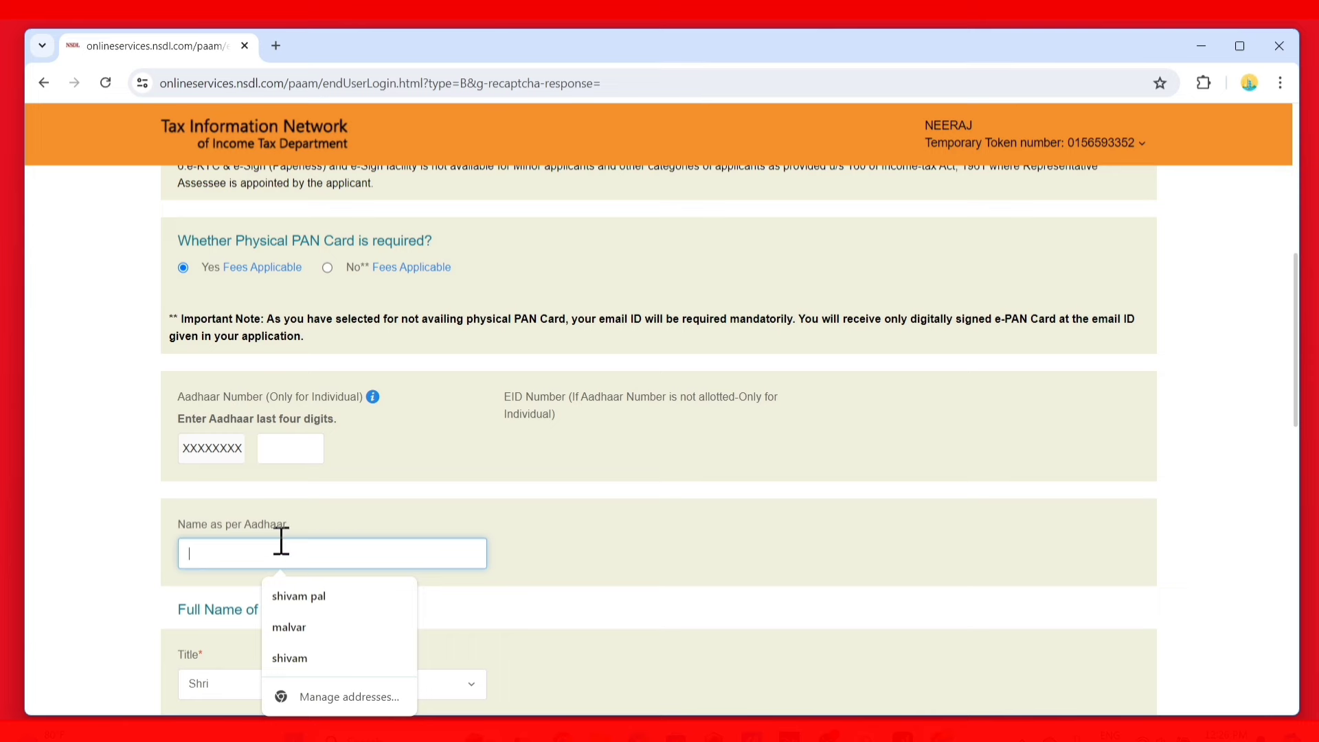
scroll(330, 543, "down", 3)
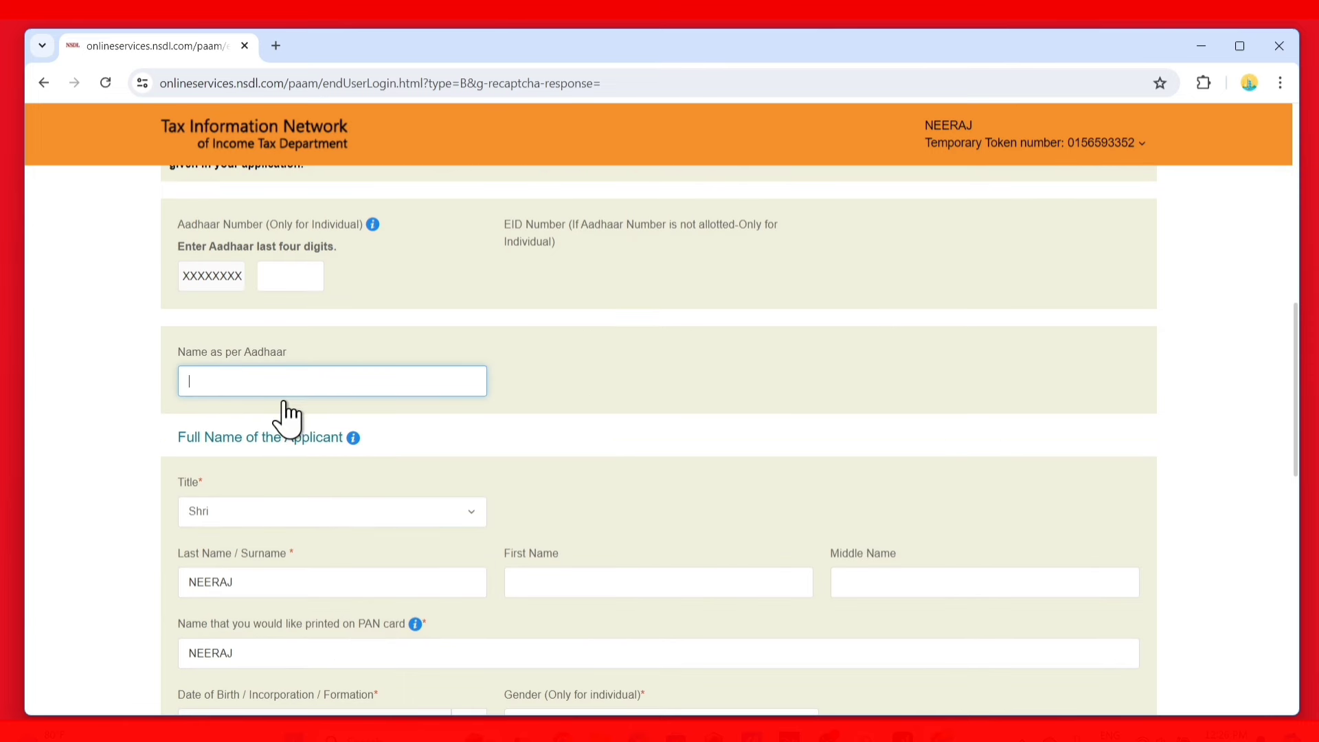
scroll(288, 471, "down", 3)
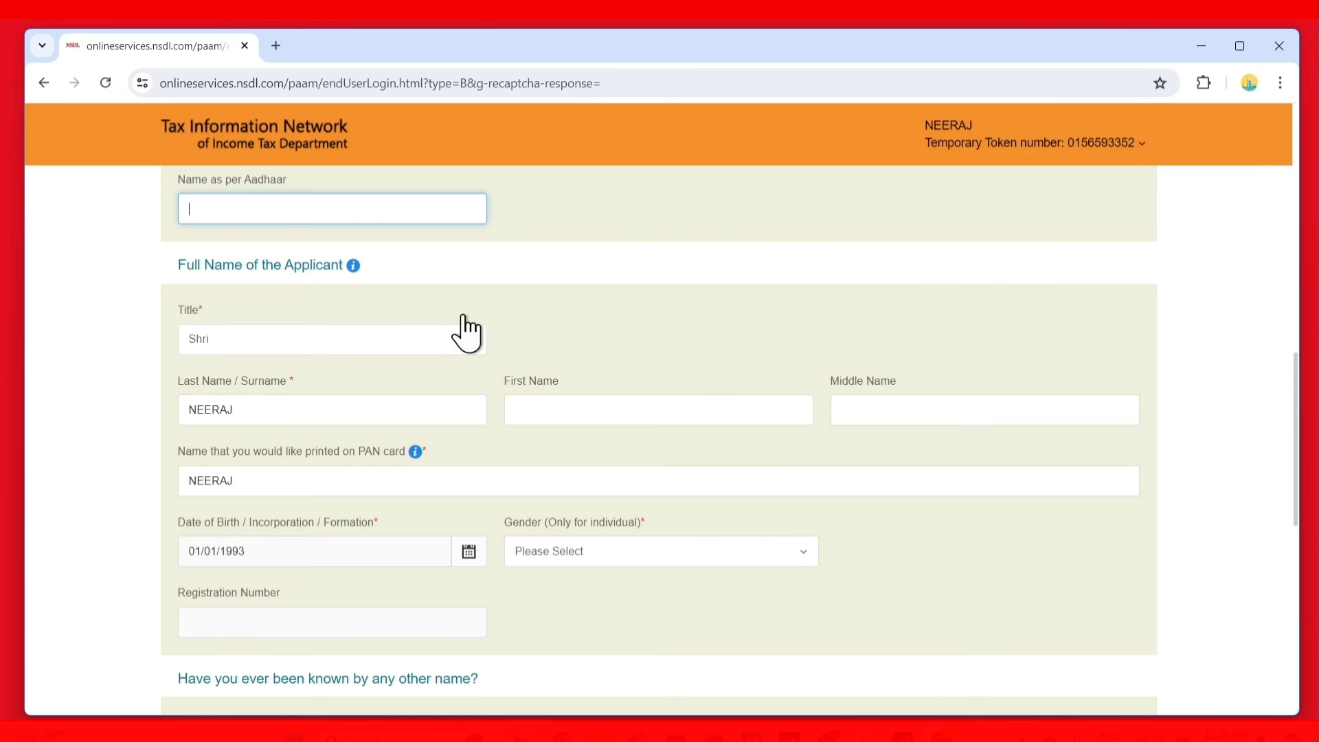
left_click(627, 570)
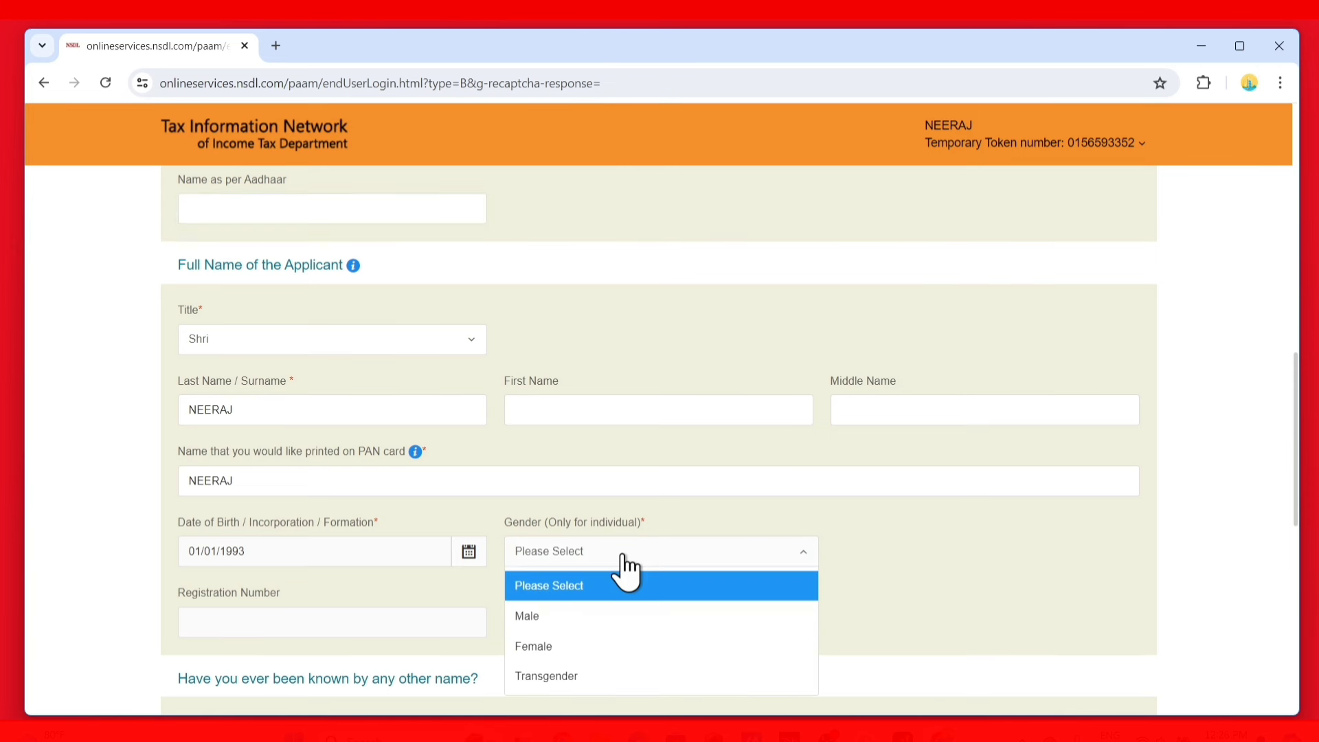
left_click(559, 617)
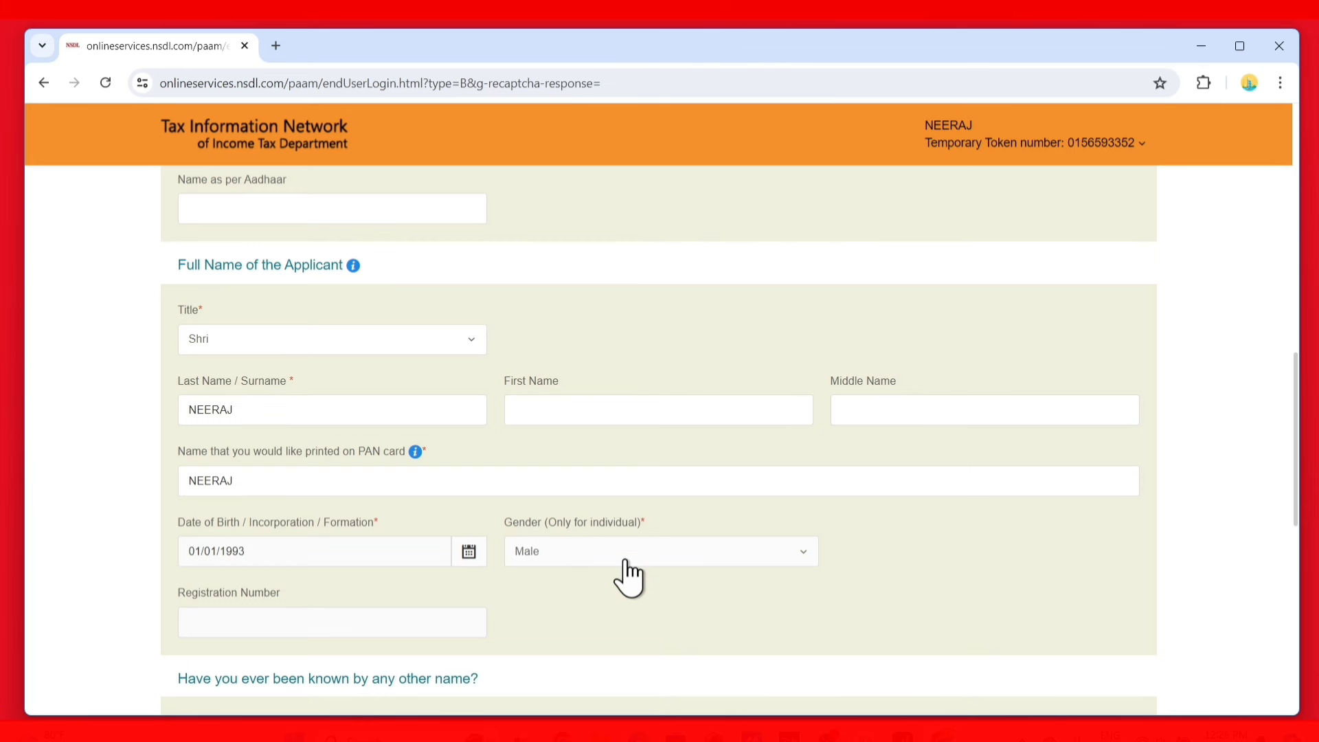
Fill in the father's last name / surname field
scroll(627, 562, "down", 2)
scroll(626, 567, "down", 2)
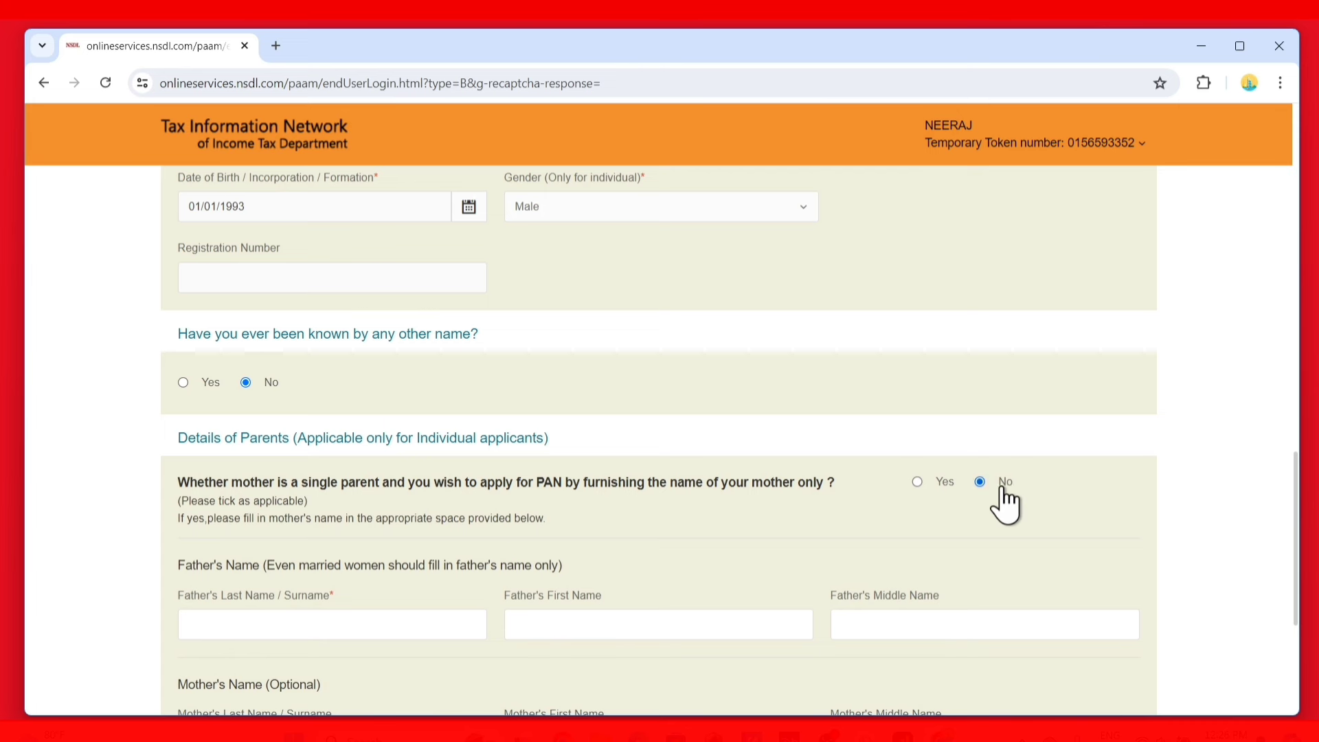
scroll(570, 530, "down", 2)
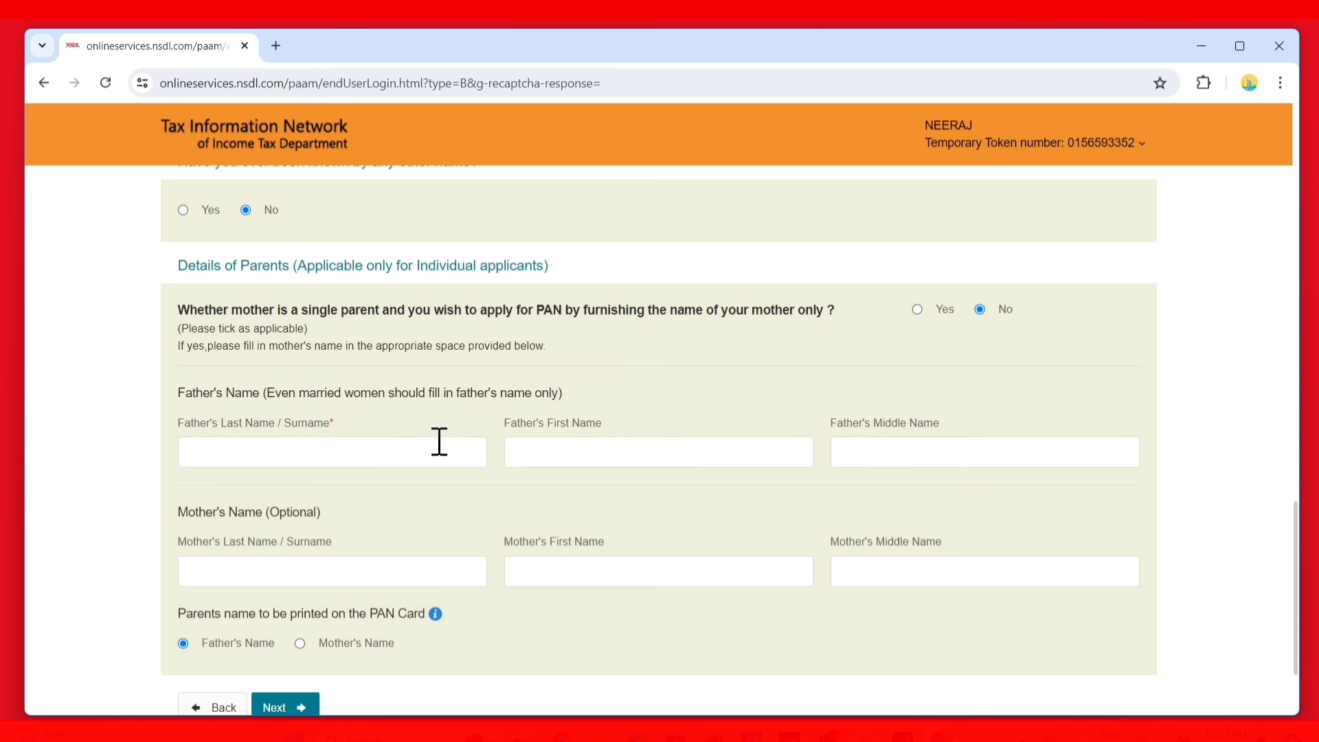
left_click(243, 454)
scroll(234, 467, "down", 2)
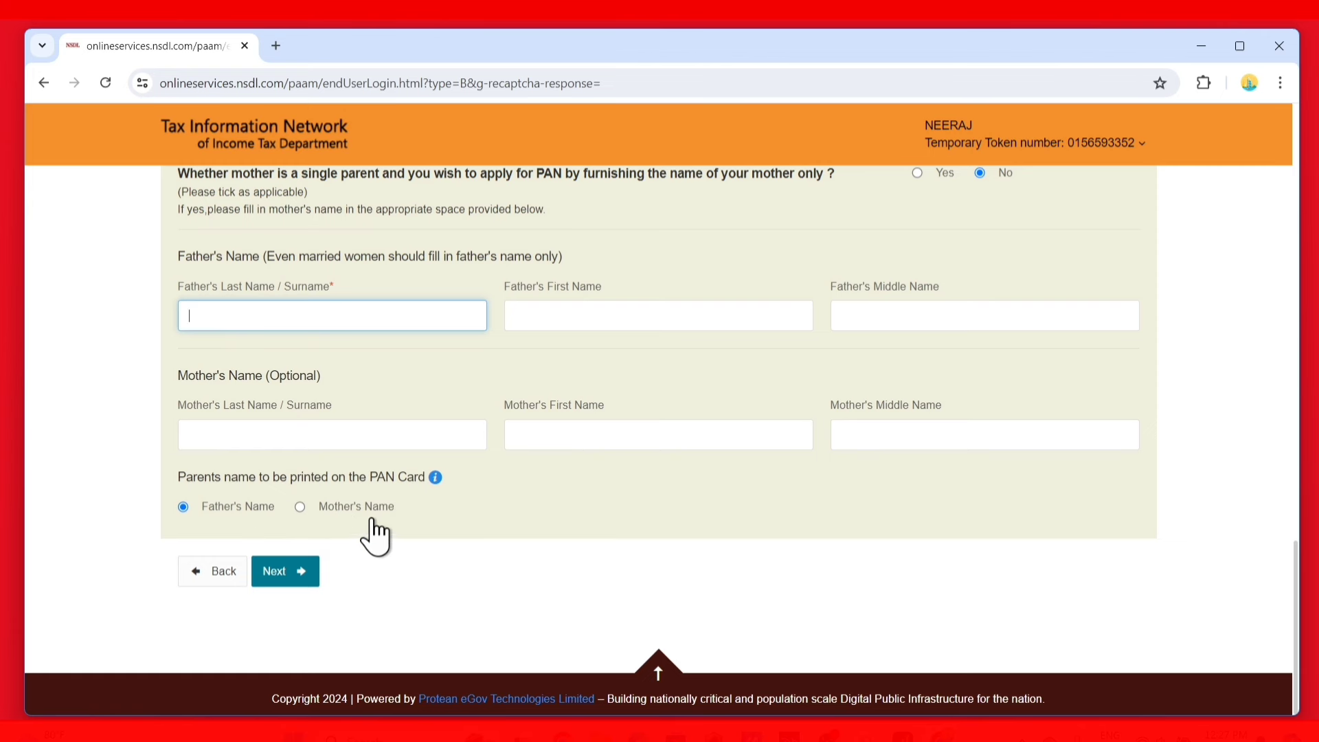
scroll(343, 487, "up", 10)
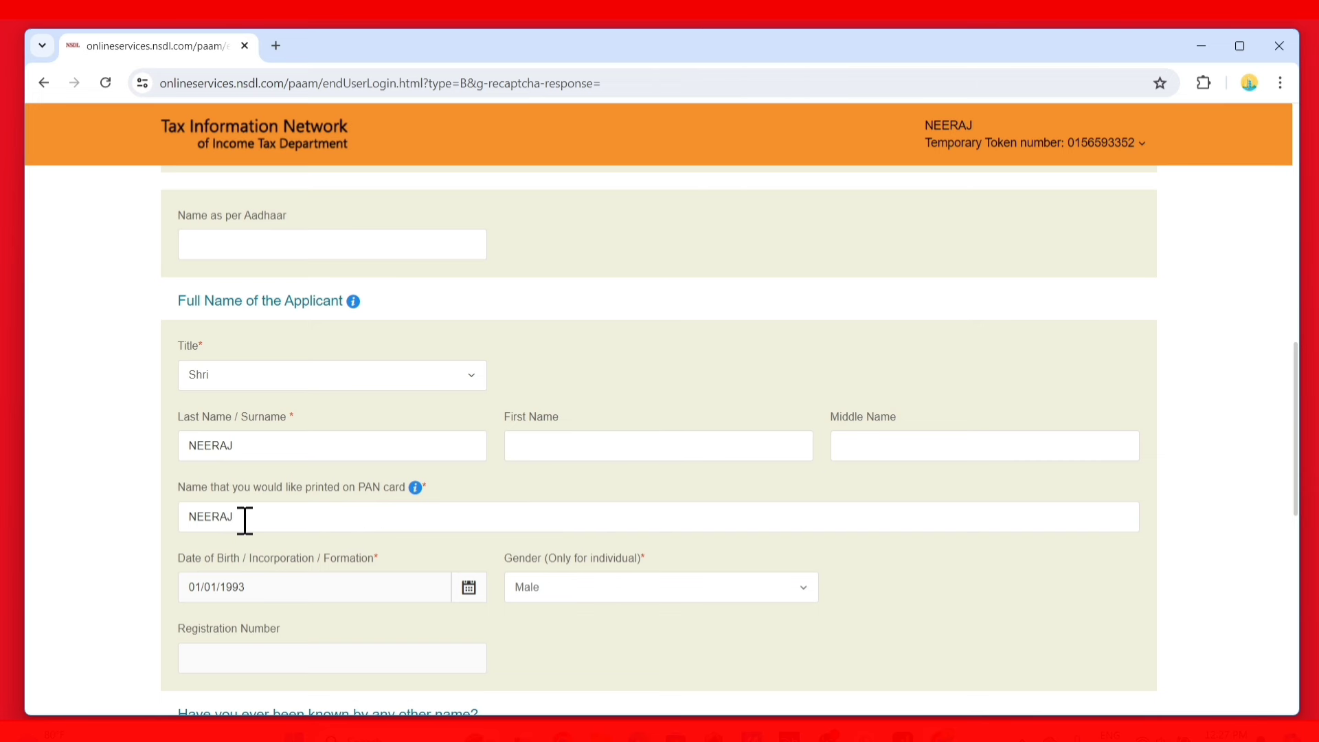
scroll(244, 521, "down", 10)
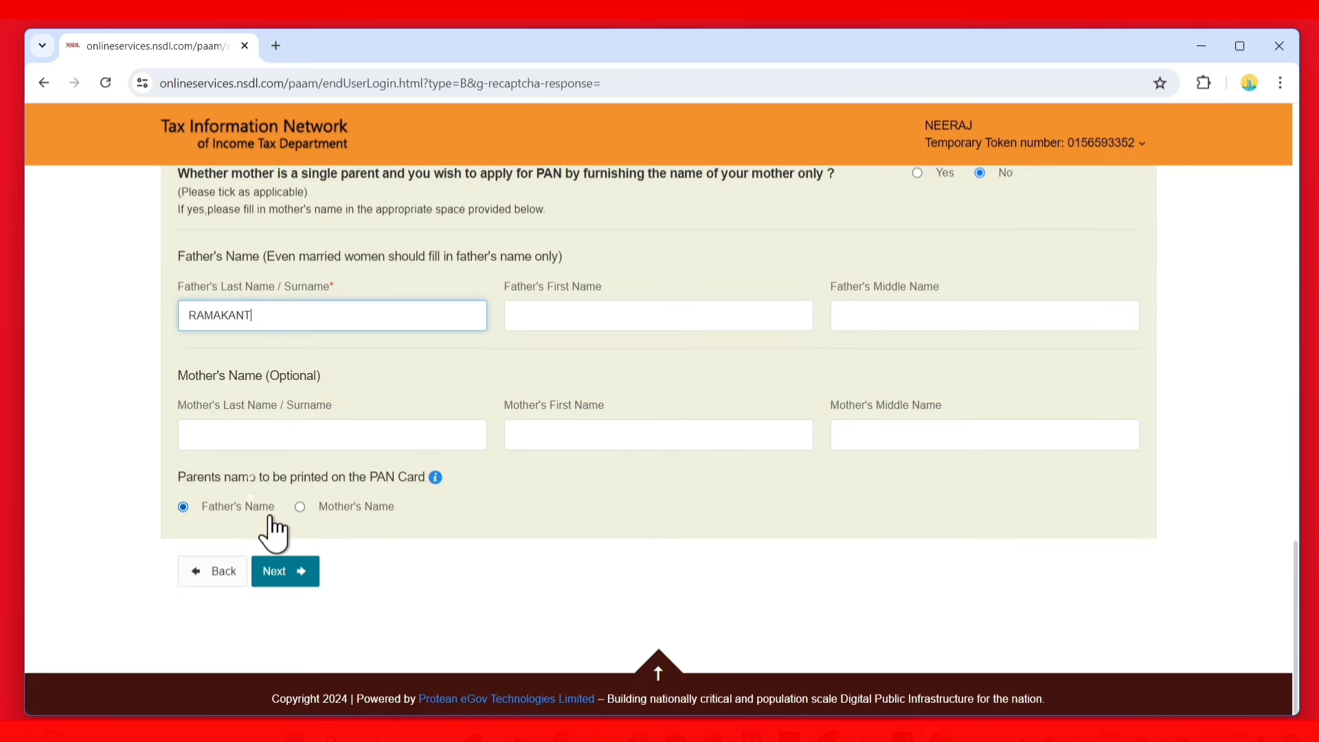
Move to the contact details step and mark the source of income as No income
left_click(296, 575)
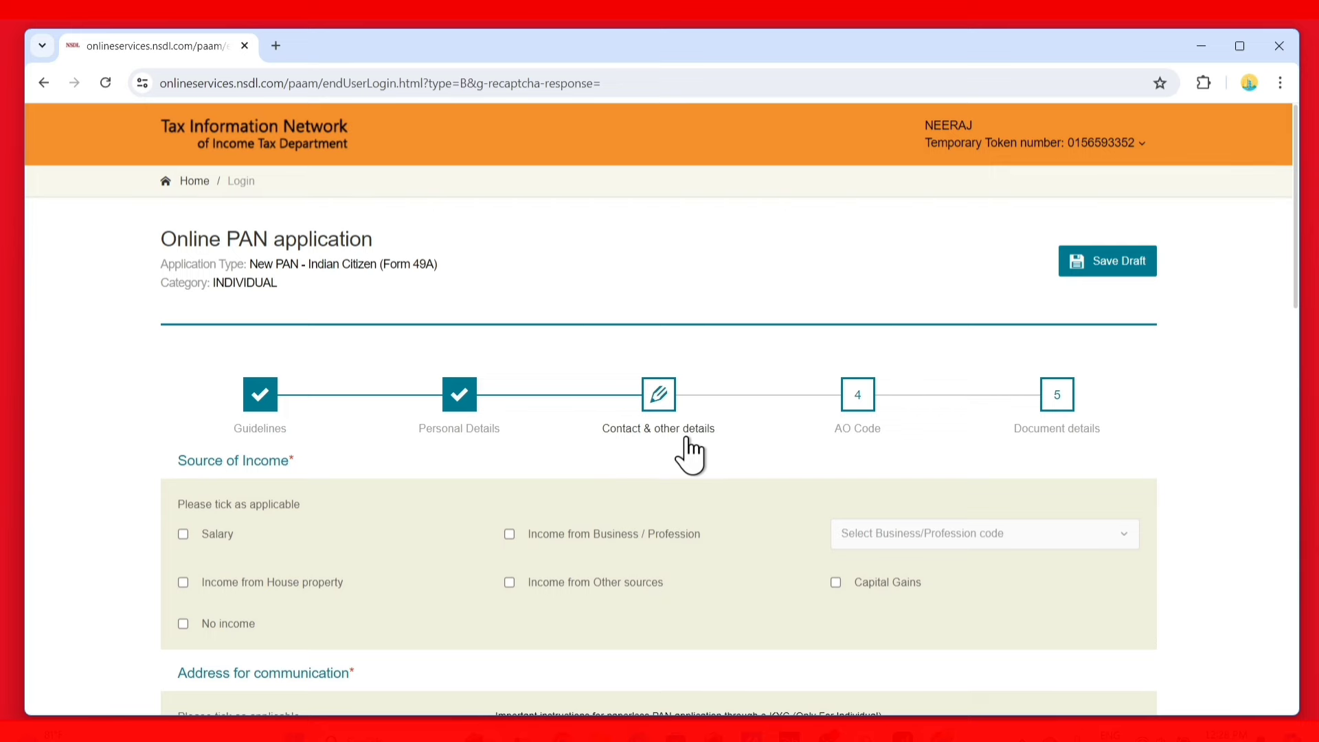
scroll(689, 457, "down", 2)
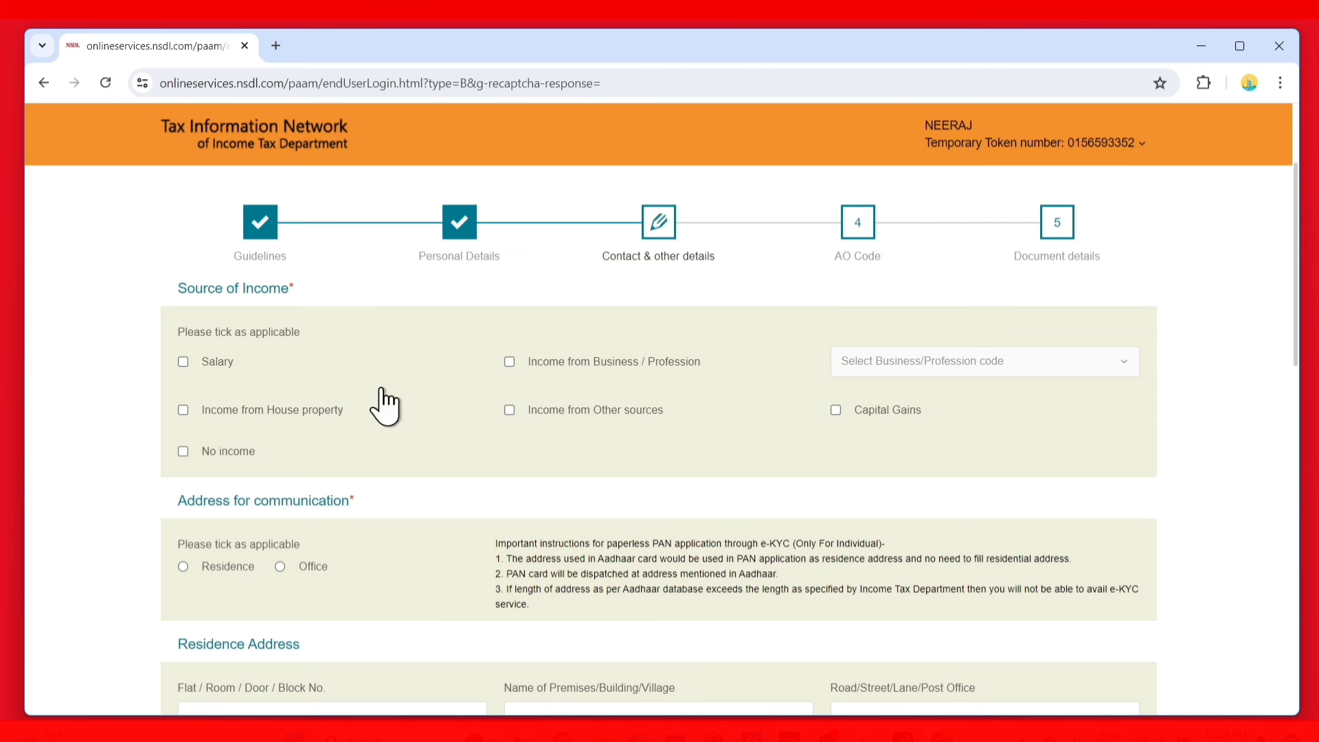
left_click(184, 452)
scroll(196, 467, "down", 5)
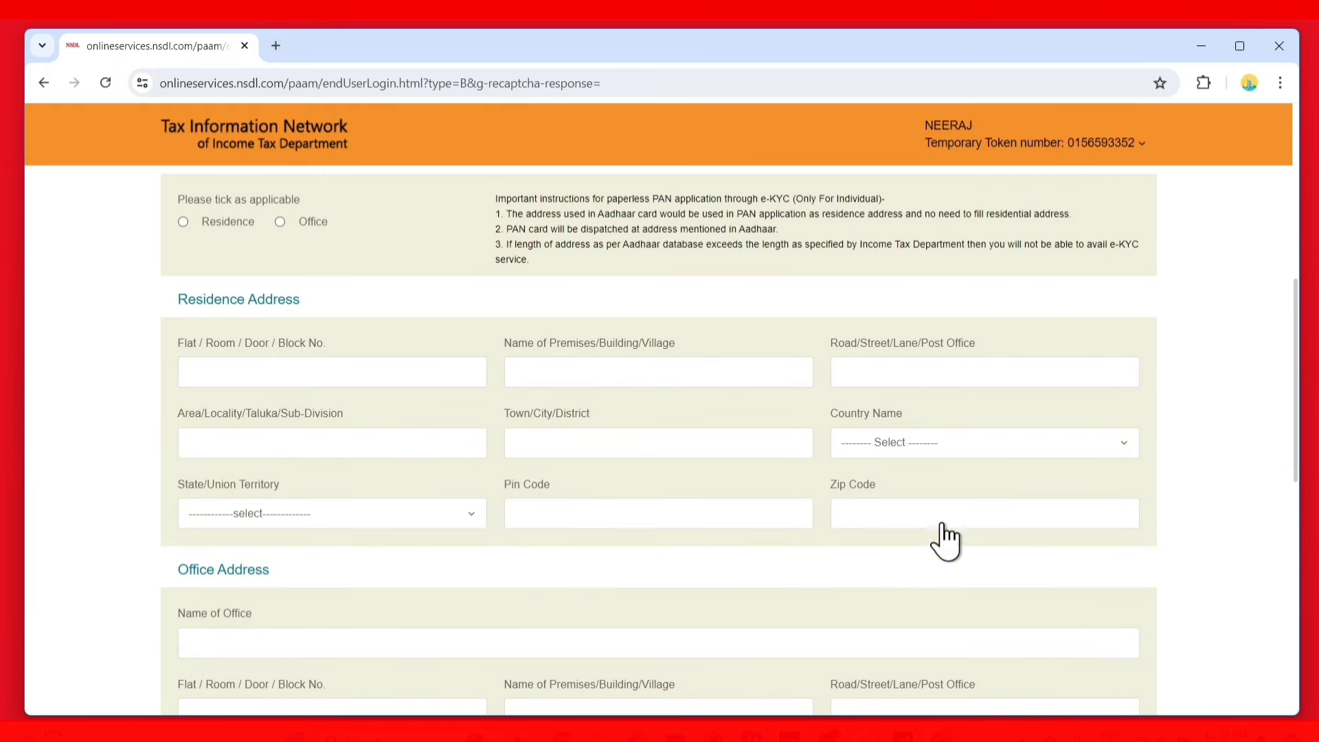
scroll(412, 515, "up", 7)
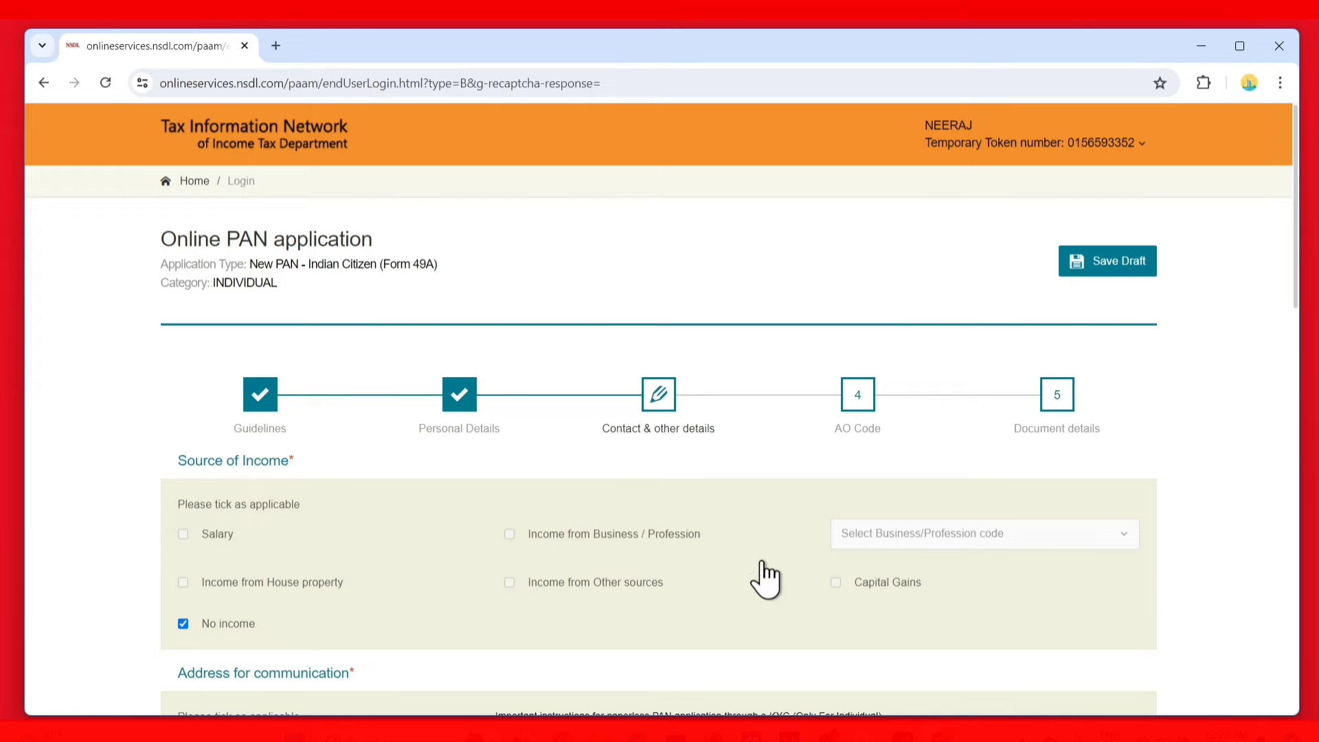
scroll(559, 546, "down", 12)
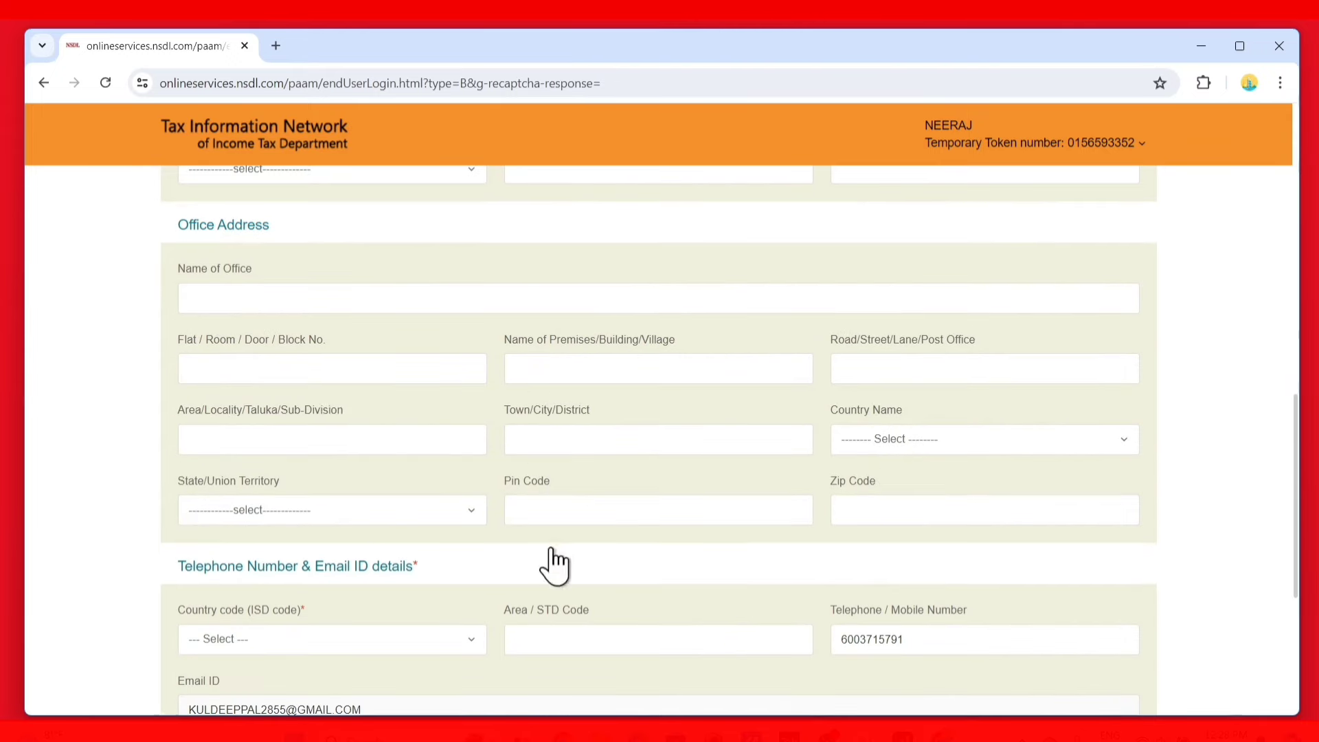
scroll(339, 409, "up", 9)
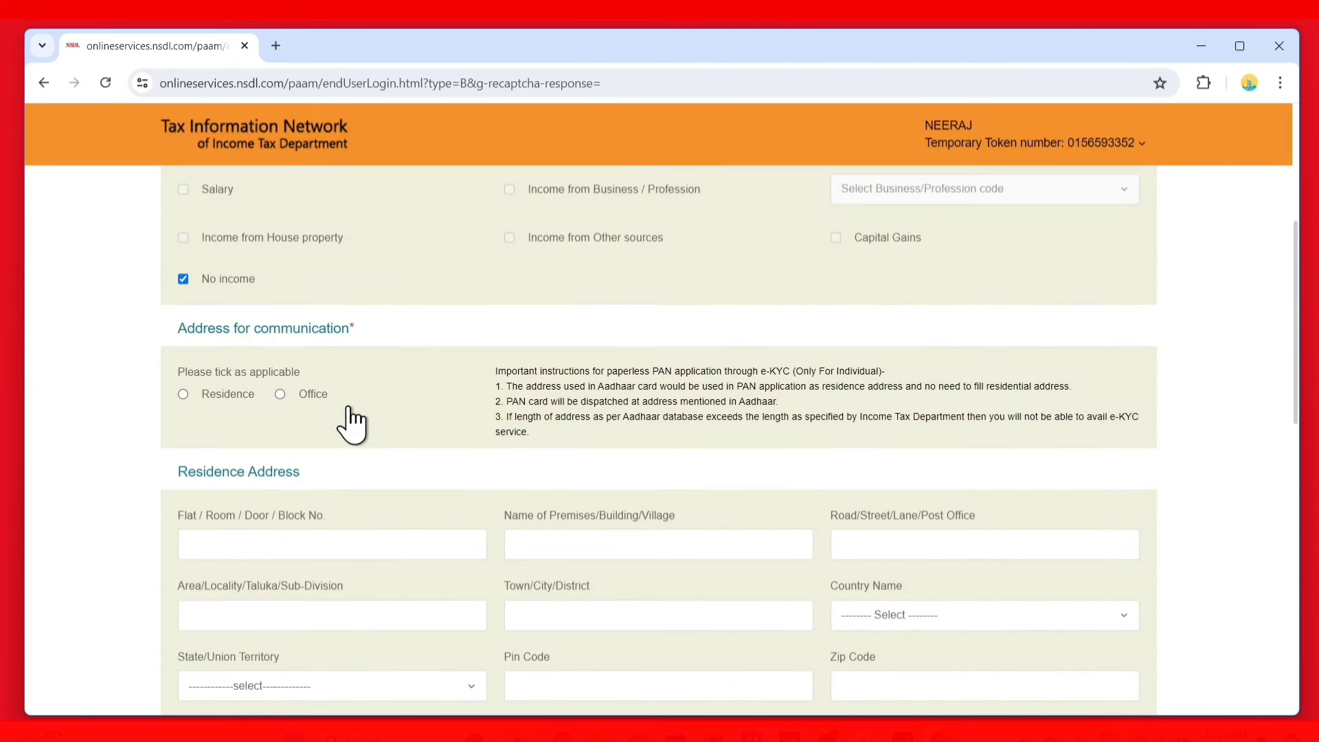
scroll(244, 385, "up", 2)
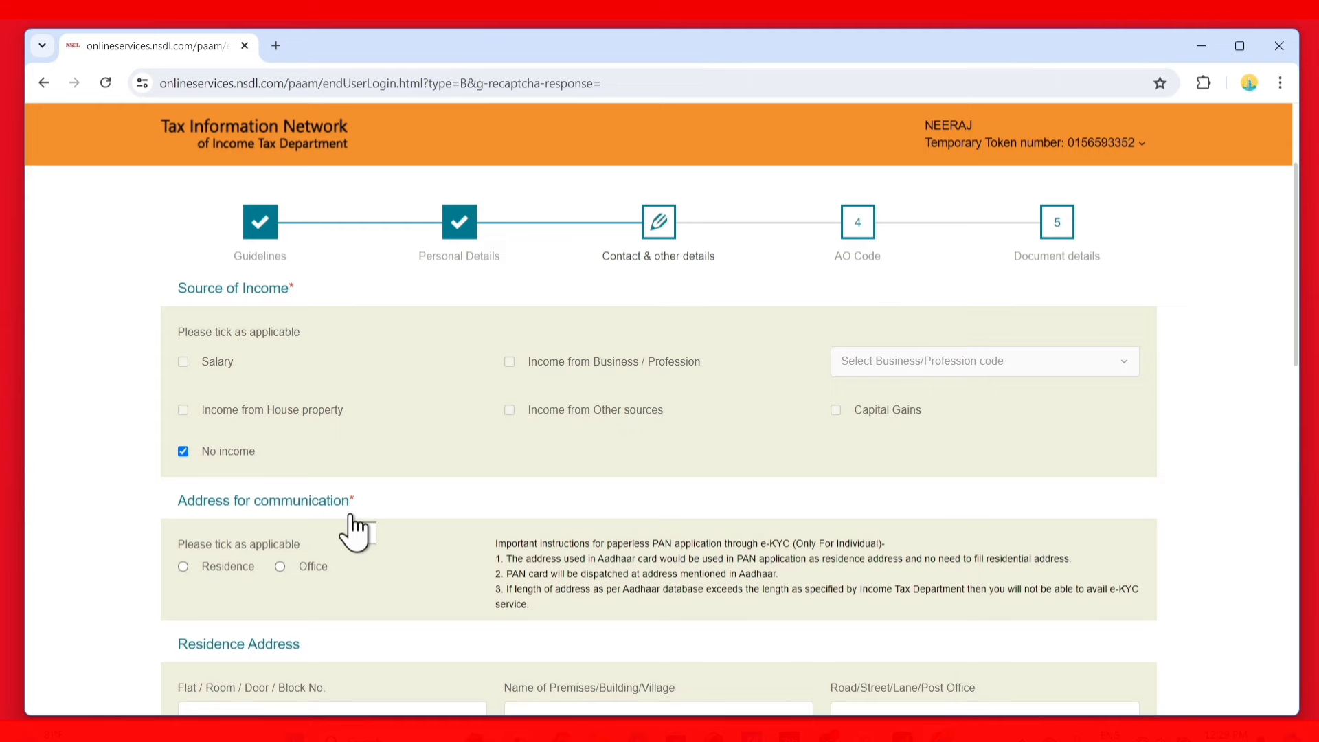
scroll(352, 522, "down", 2)
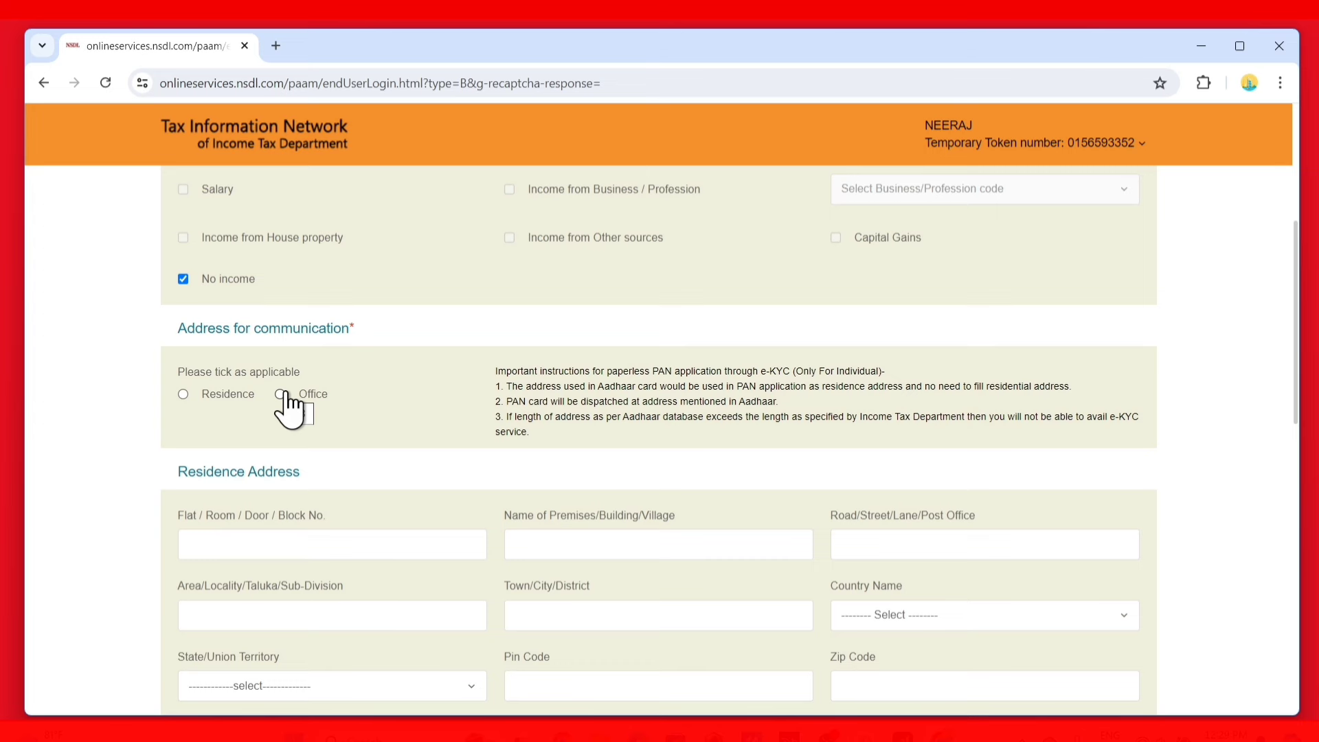
Choose Residence, then Office, as the communication address and acknowledge the save reminder
left_click(184, 393)
scroll(186, 399, "up", 3)
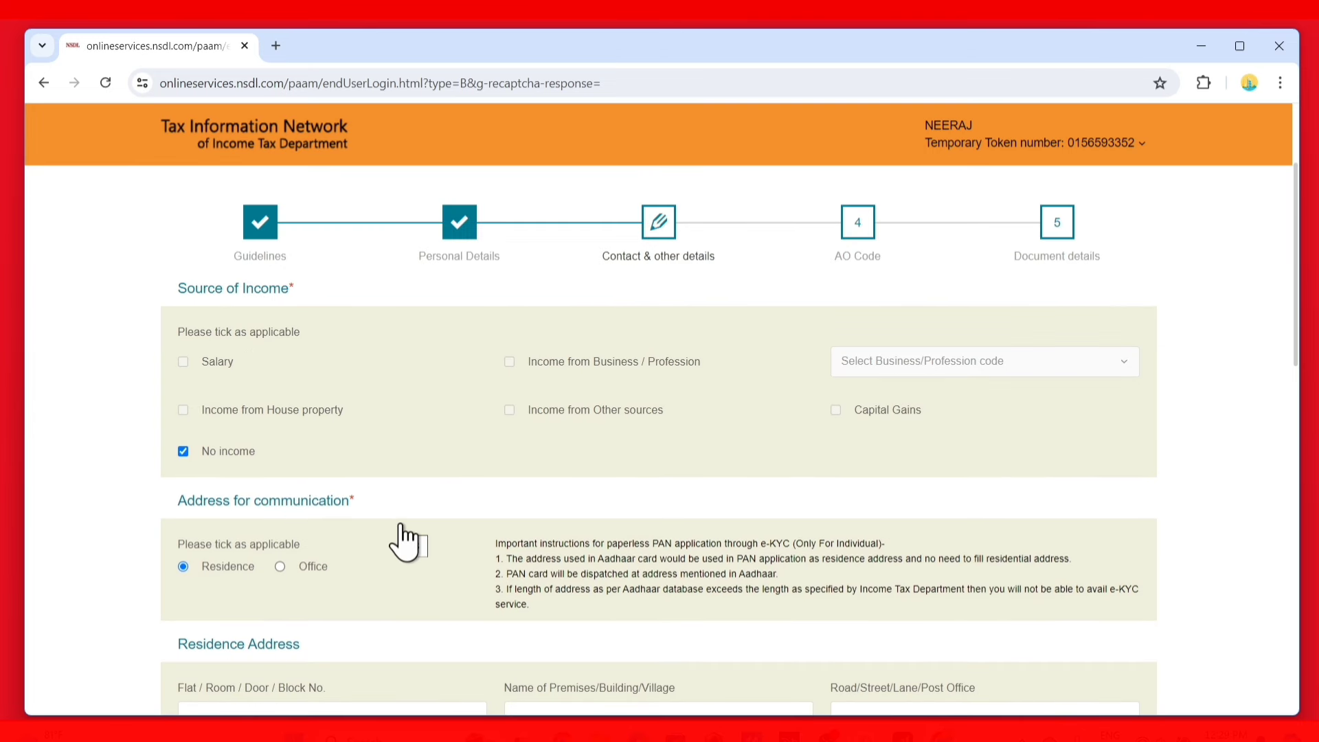
scroll(405, 543, "down", 3)
scroll(357, 480, "down", 3)
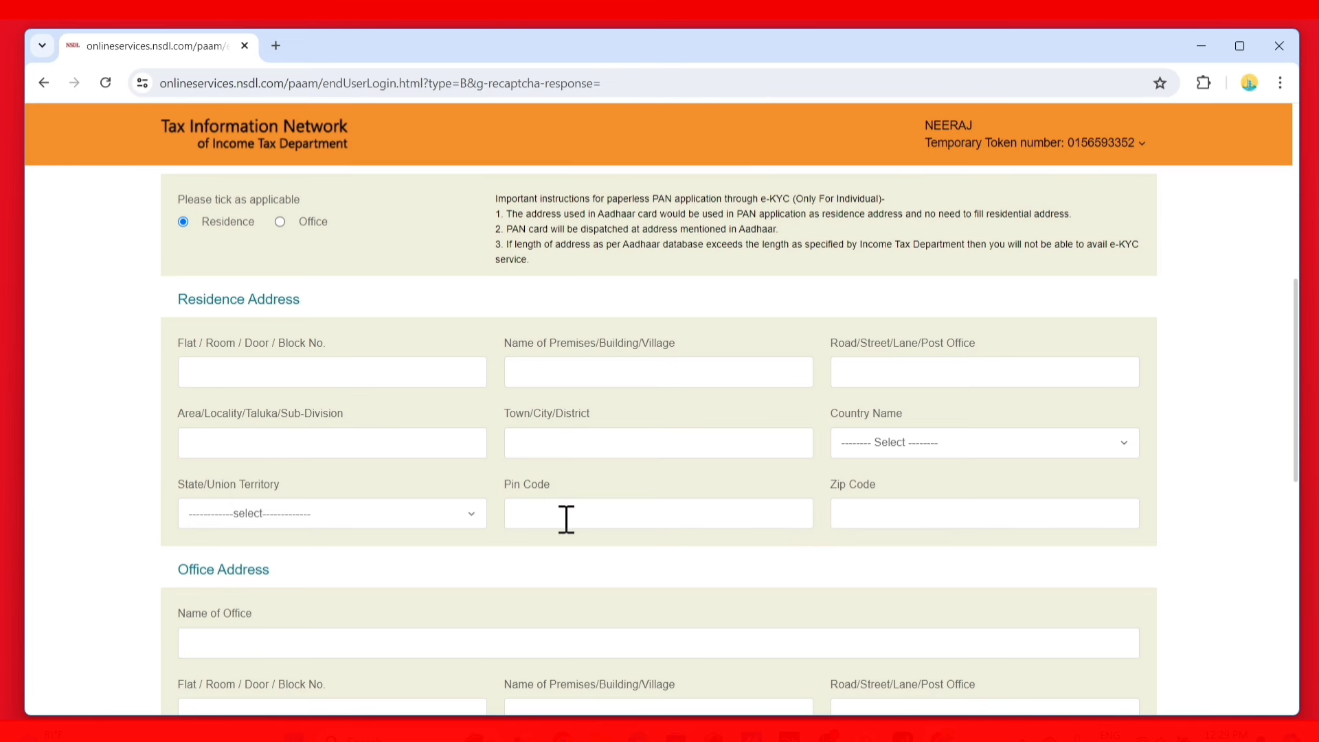
scroll(565, 521, "up", 5)
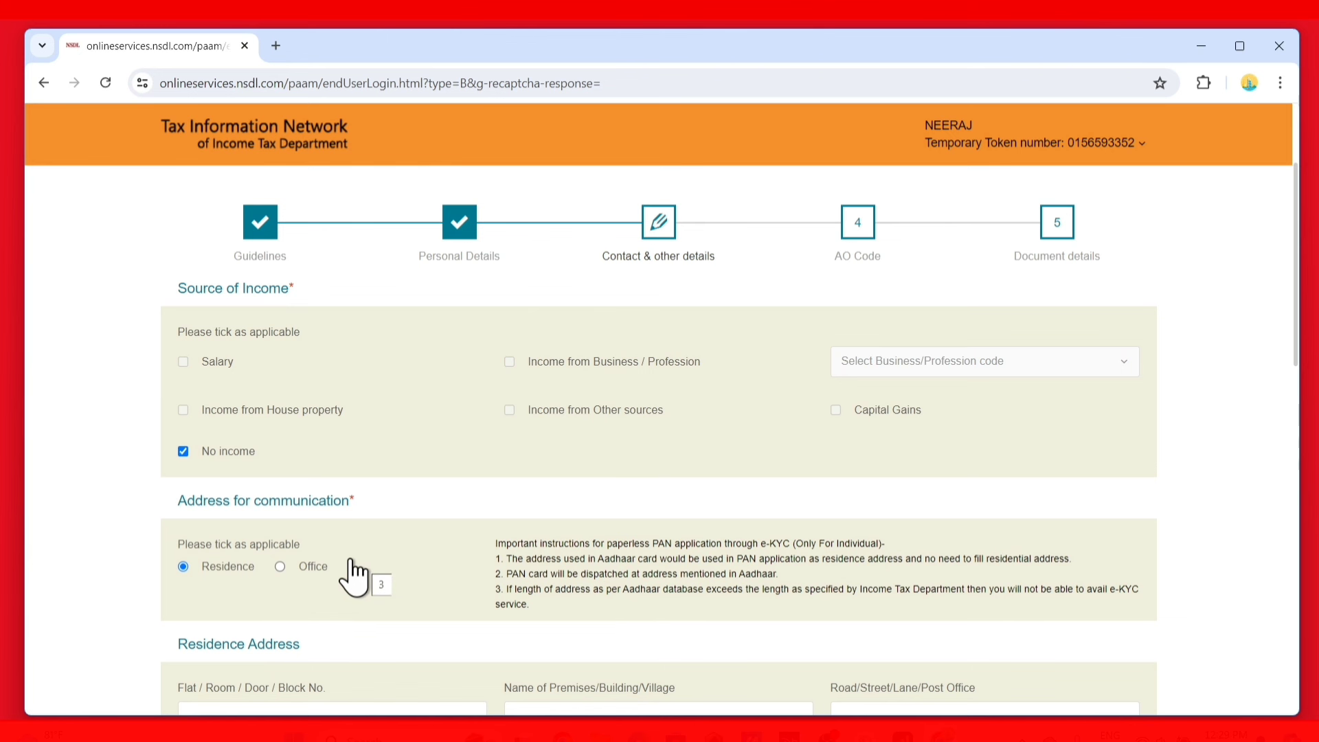
left_click(280, 566)
scroll(316, 581, "down", 5)
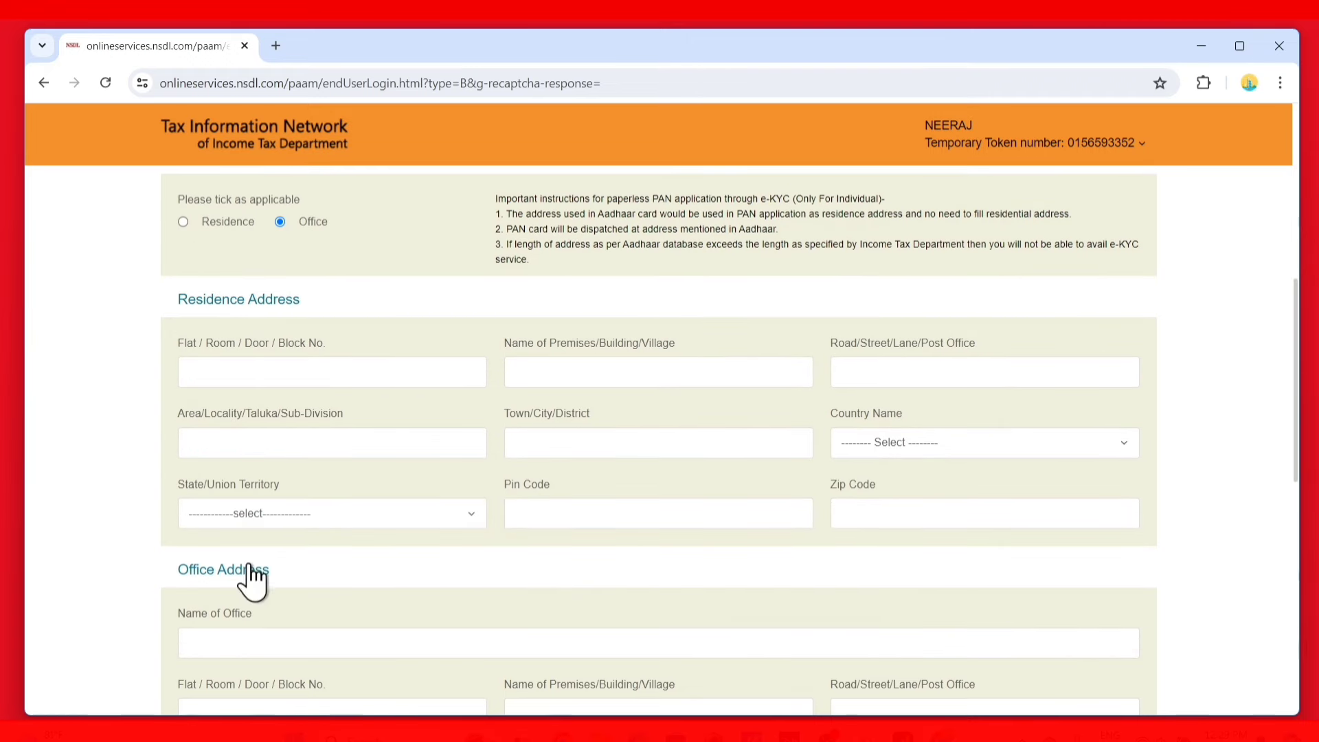
scroll(597, 454, "down", 3)
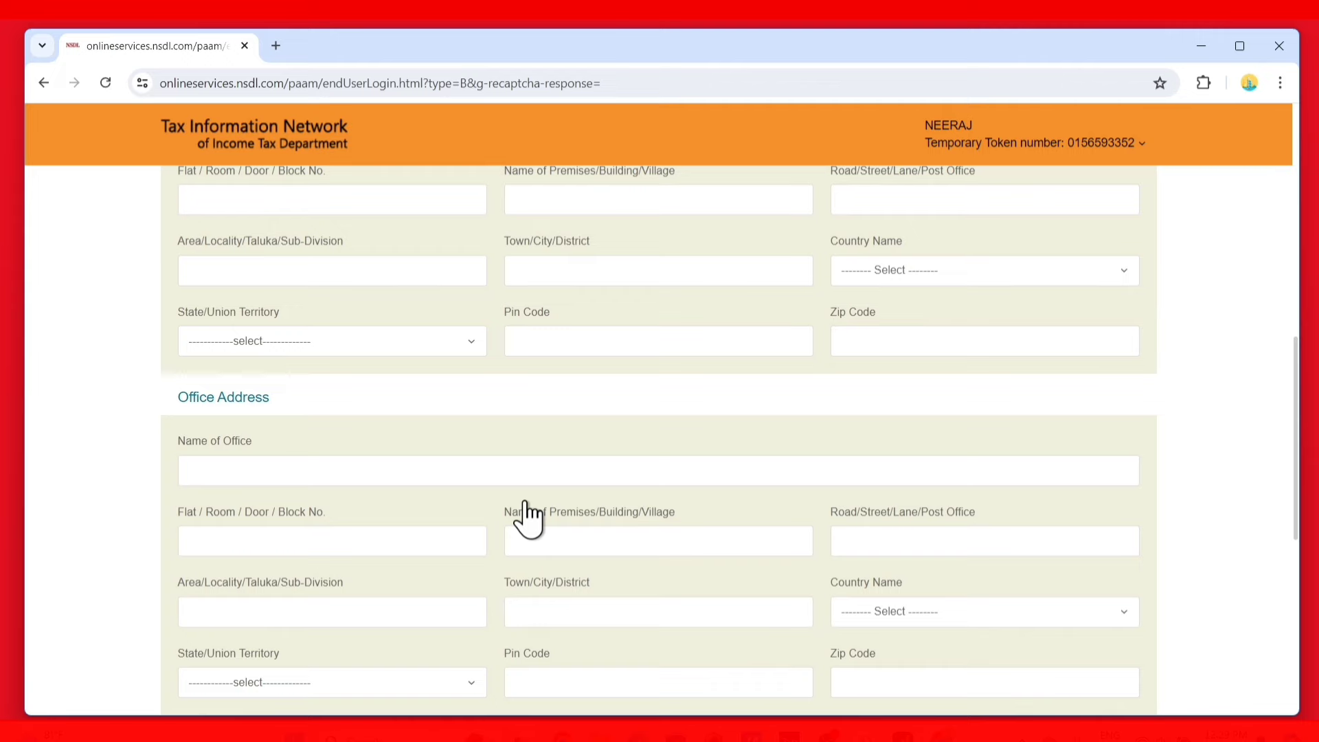
scroll(526, 508, "up", 6)
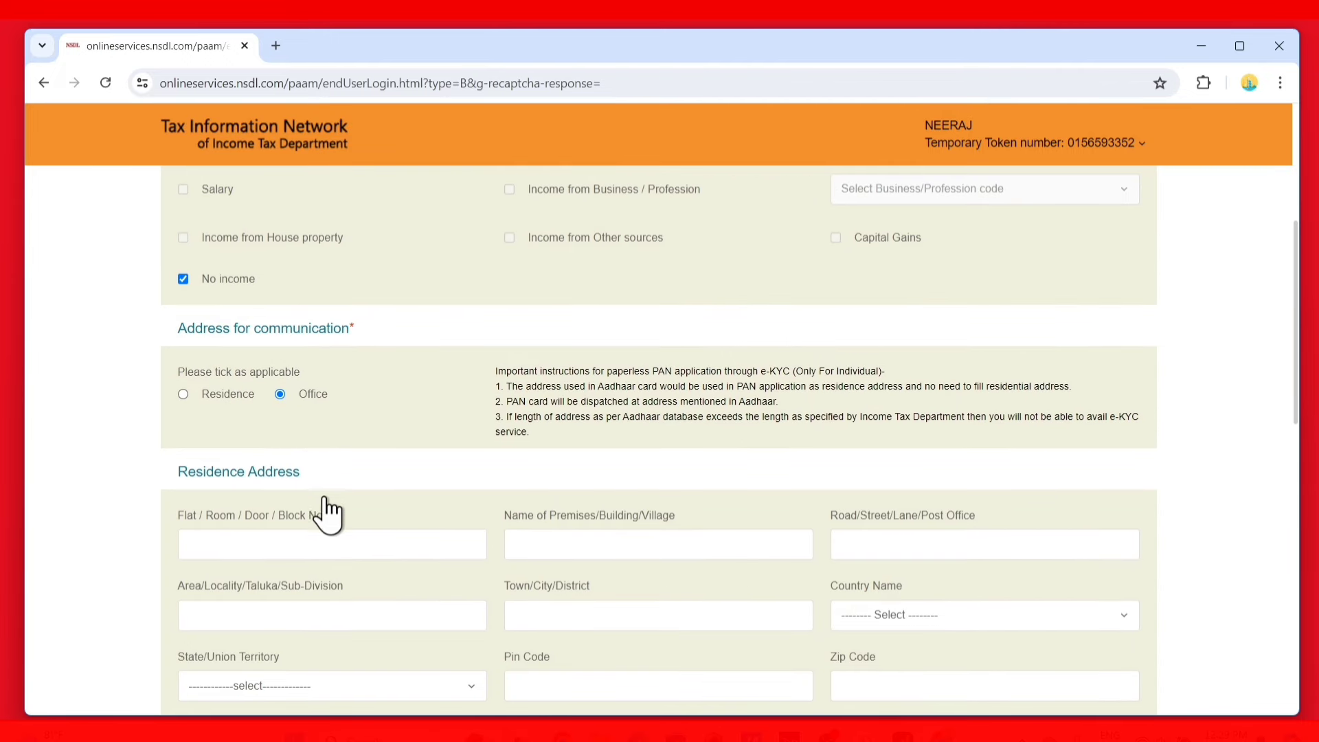
scroll(347, 509, "down", 7)
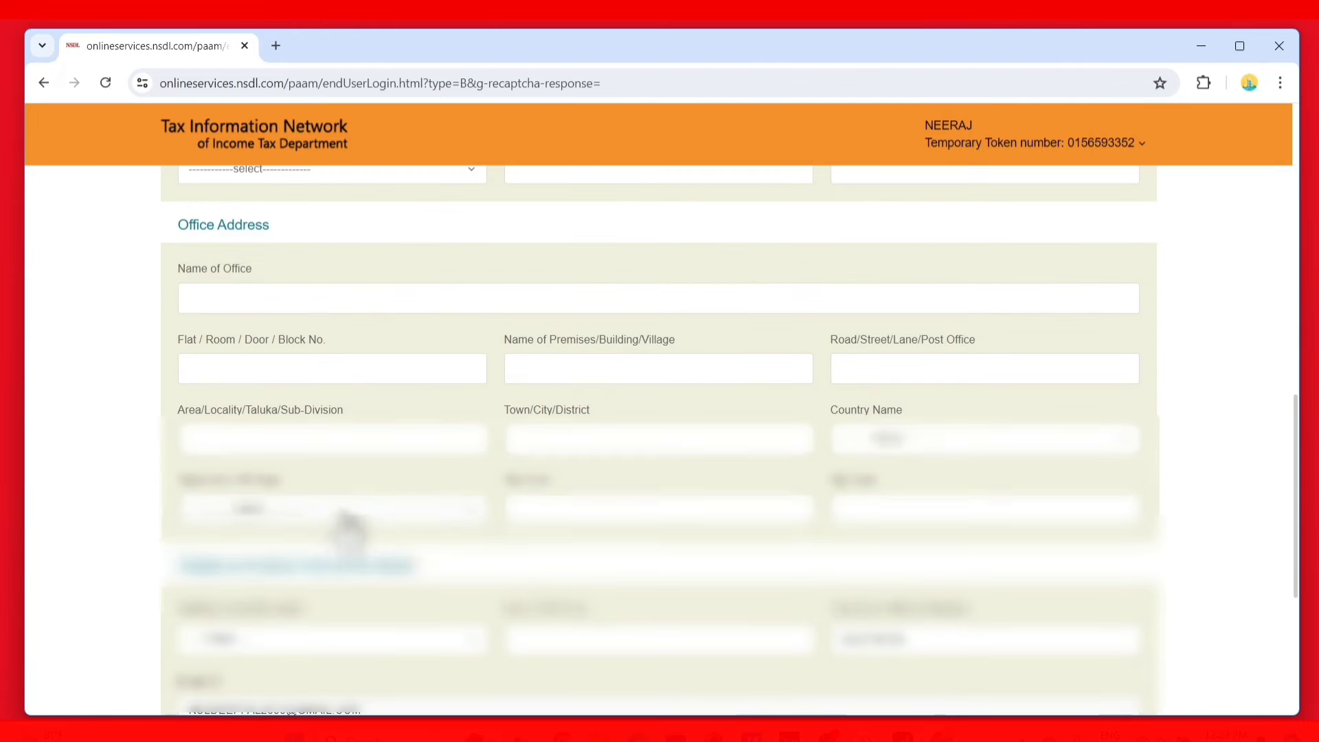
scroll(343, 494, "down", 2)
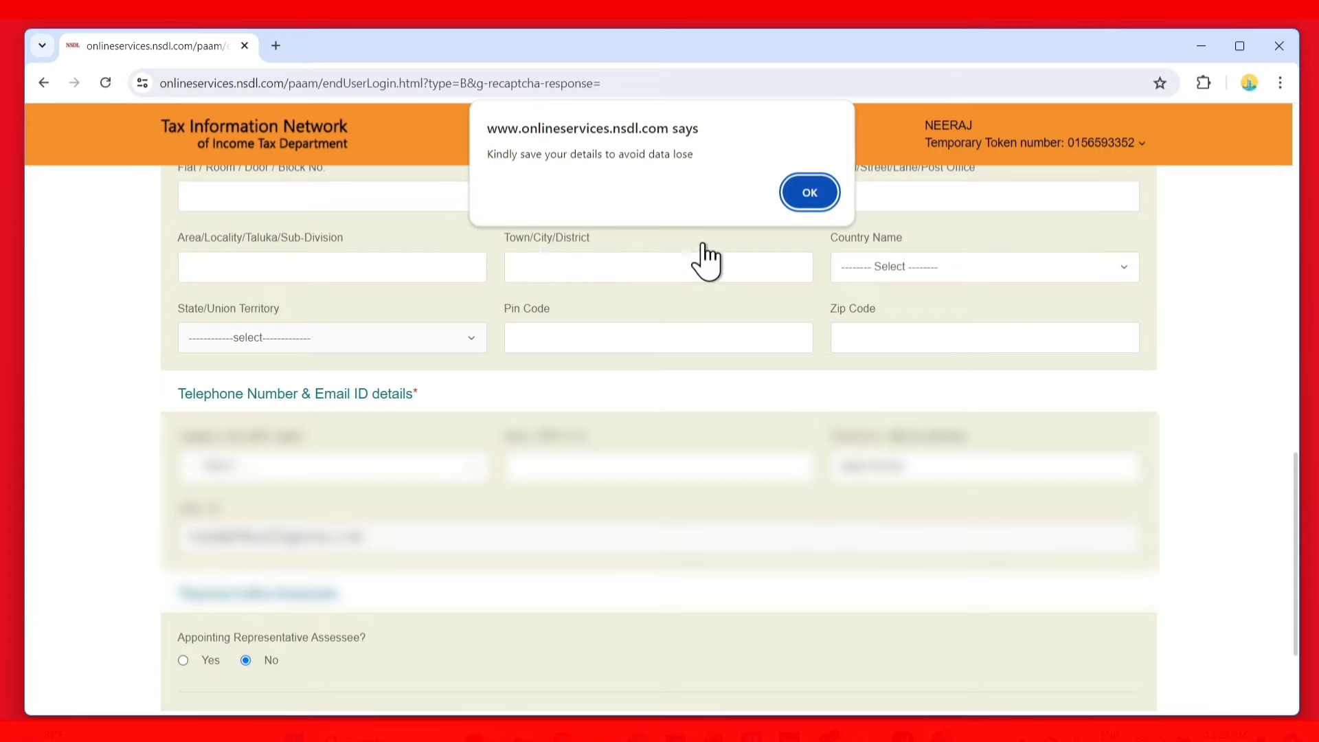
left_click(817, 192)
scroll(364, 556, "up", 6)
scroll(351, 546, "up", 3)
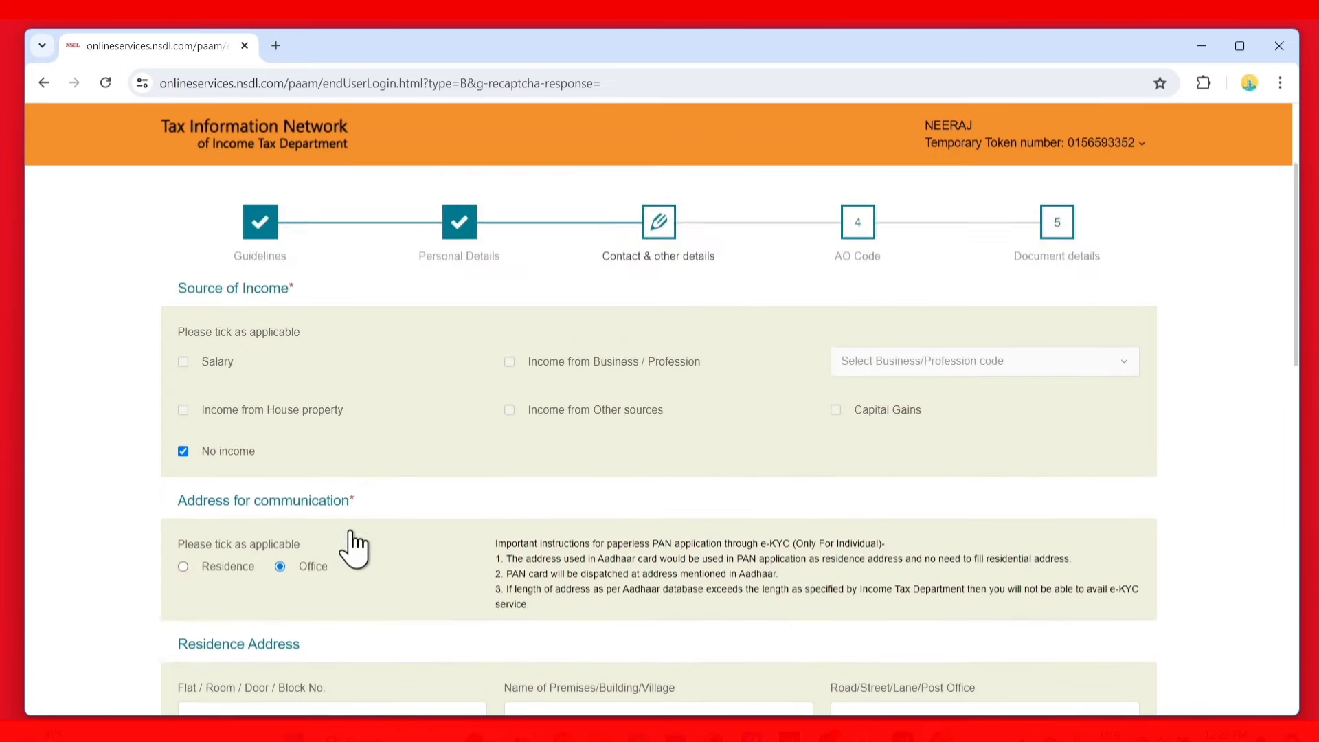
scroll(398, 539, "down", 2)
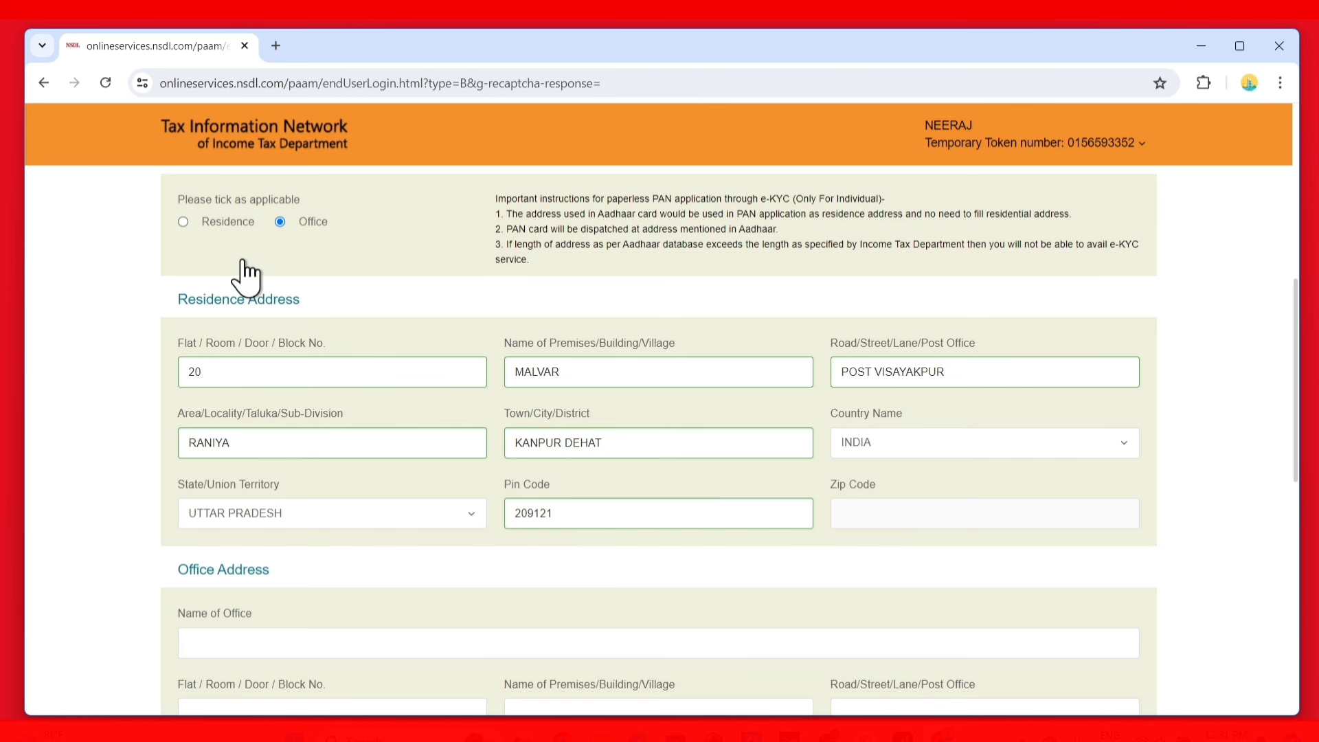
Switch the address for communication back to Residence, leaving Office fields blank
left_click(183, 222)
scroll(338, 323, "up", 5)
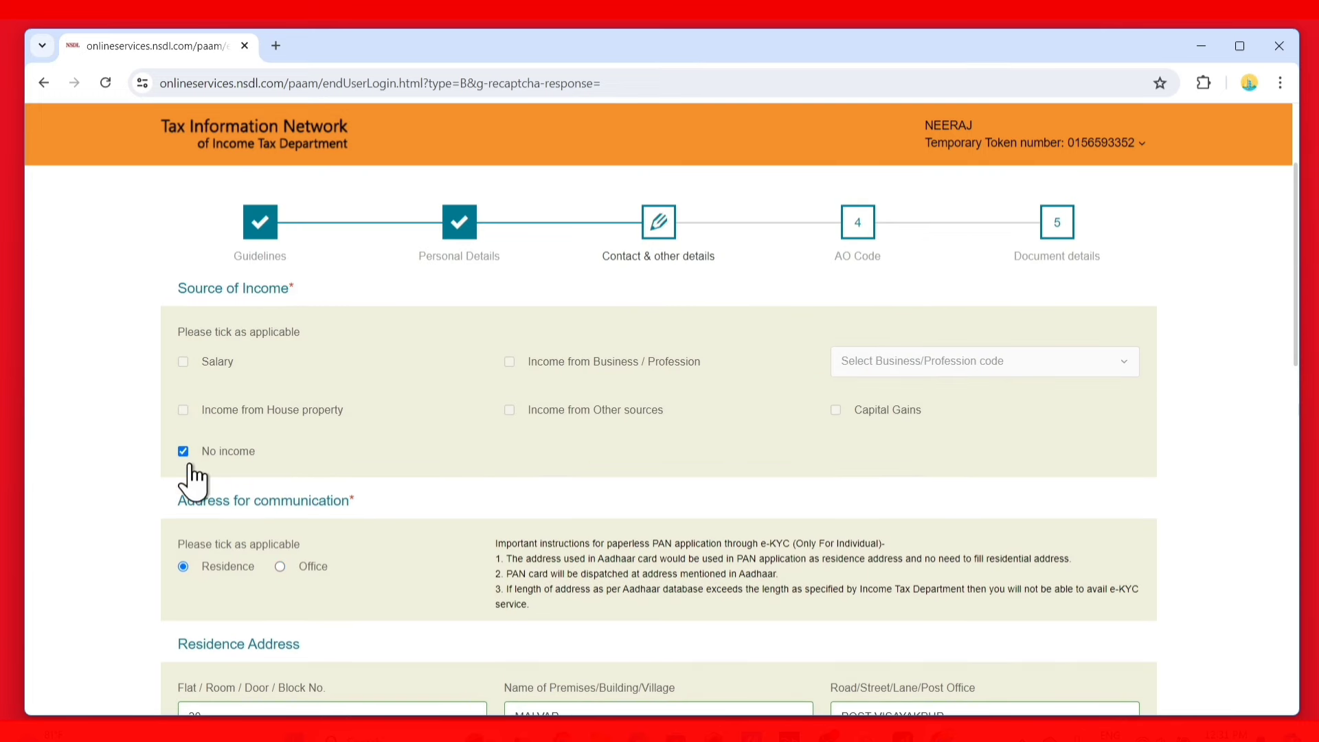
scroll(230, 481, "down", 10)
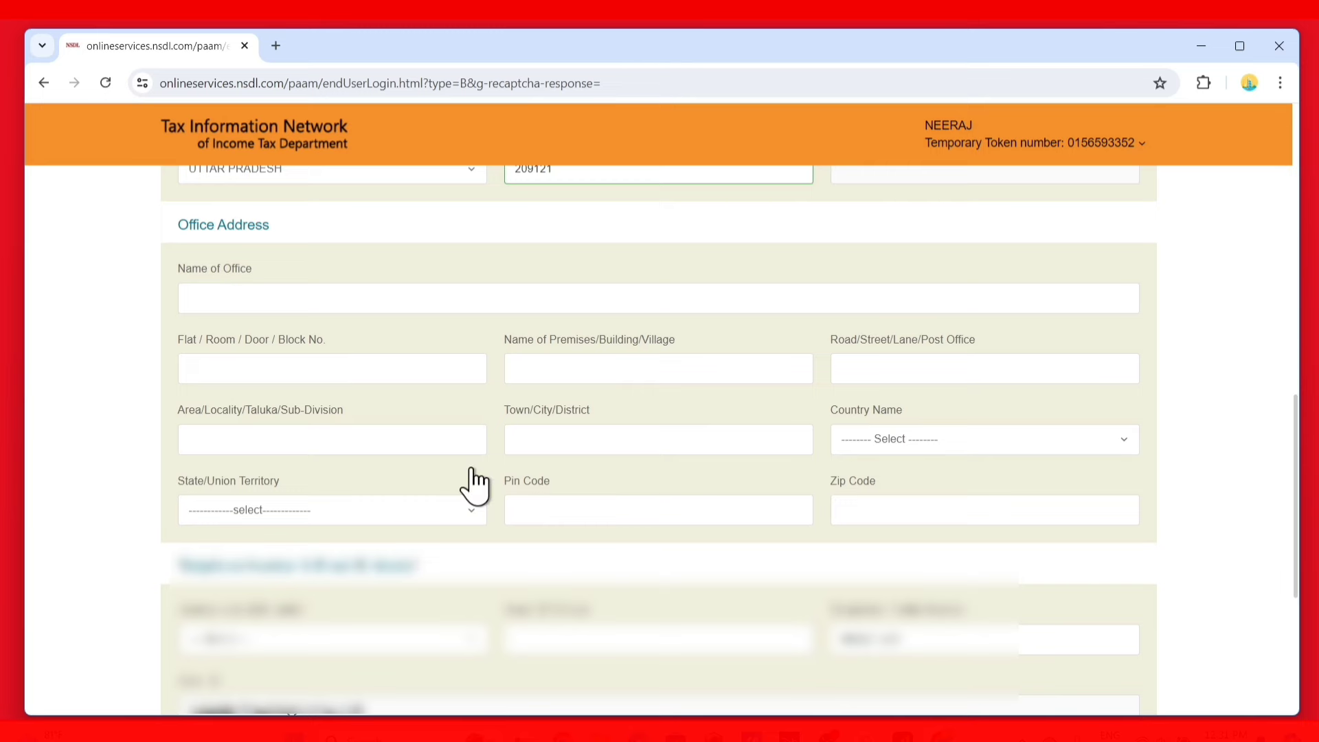
scroll(471, 489, "down", 3)
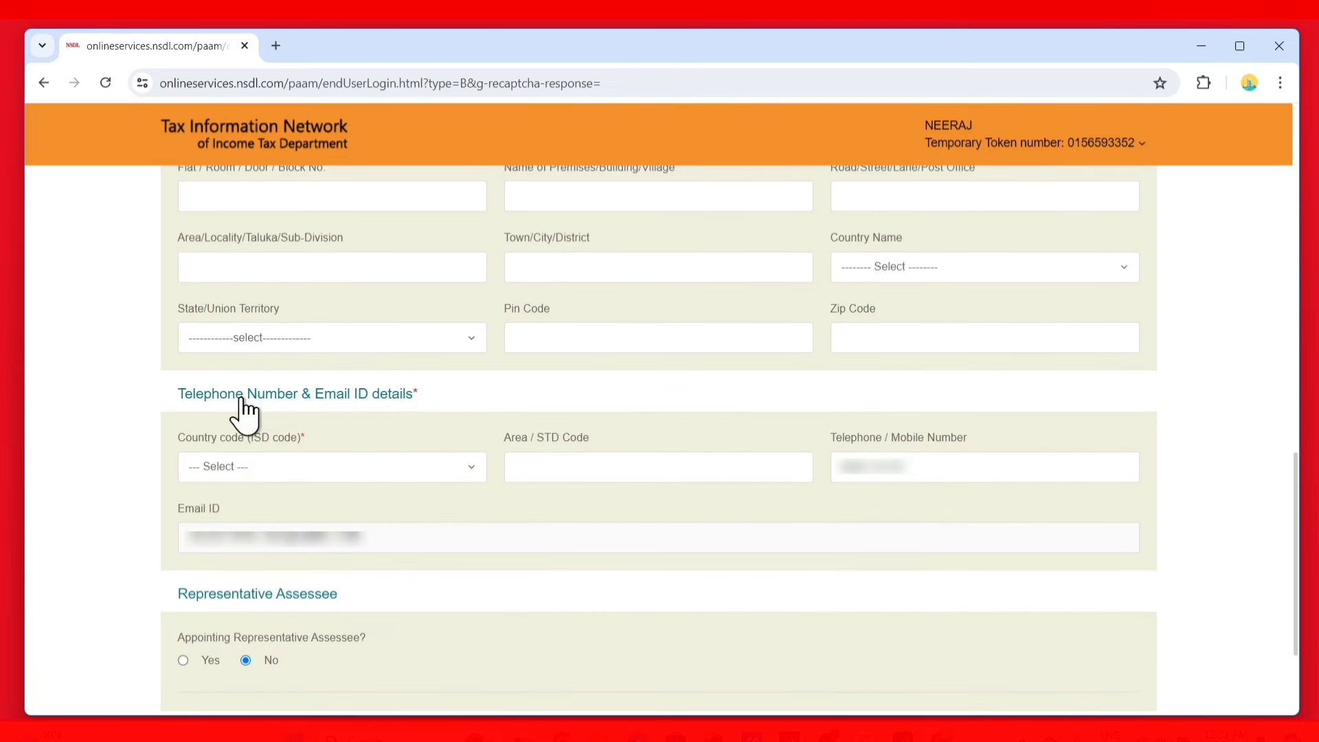
Search 'ind' and set the telephone ISD country code to INDIA (91)
left_click(348, 474)
type("in")
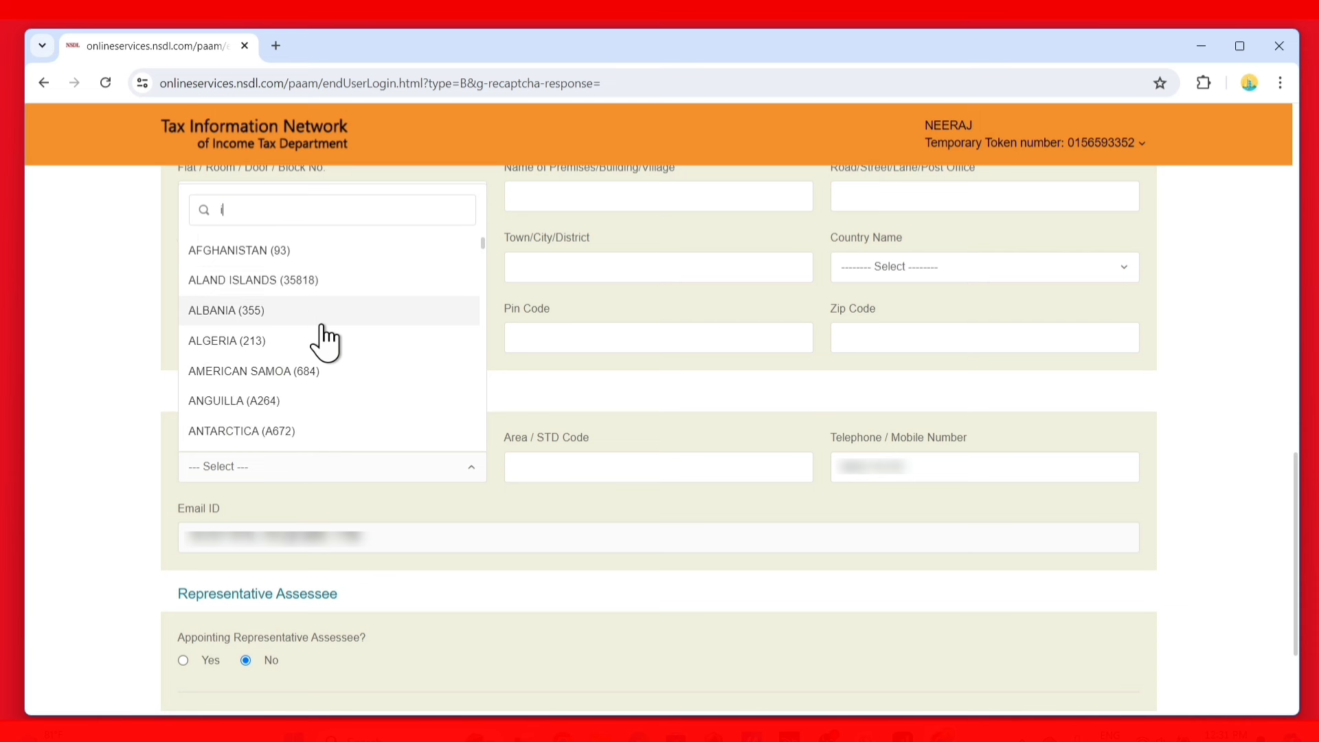
type("d")
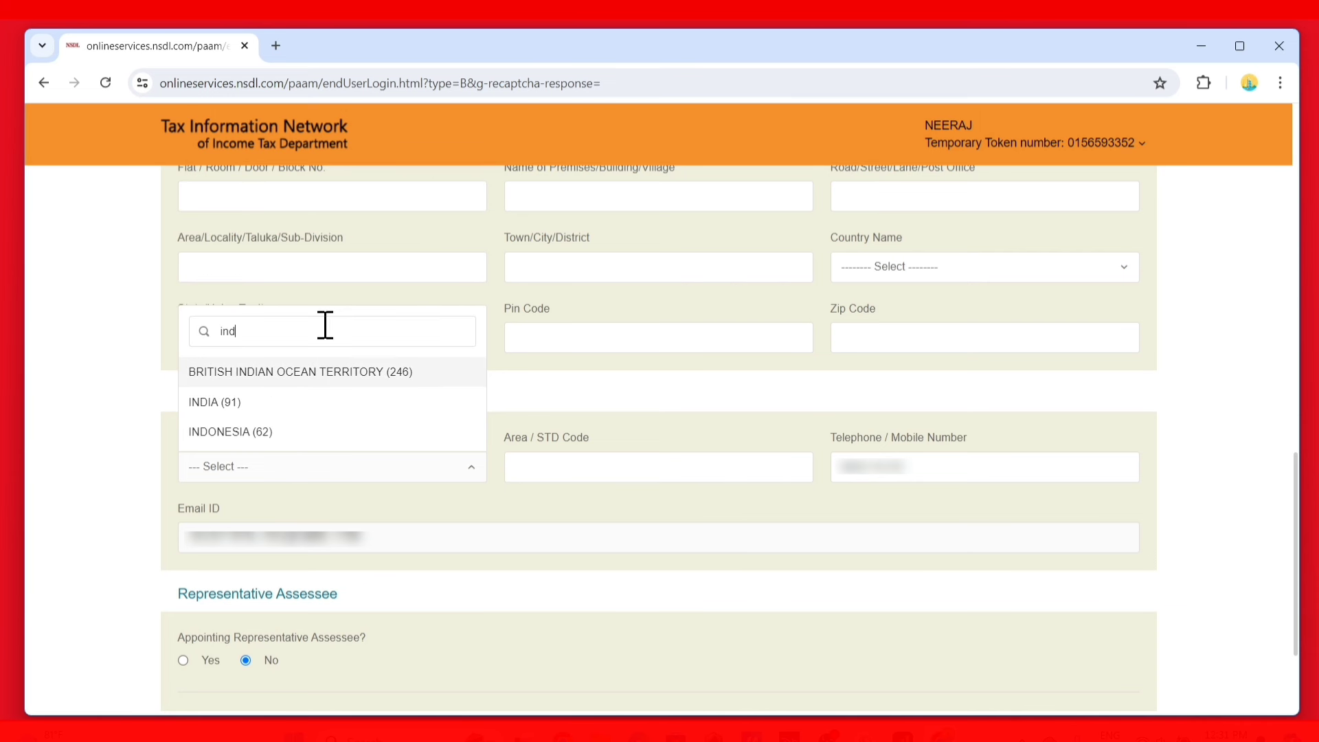
left_click(266, 403)
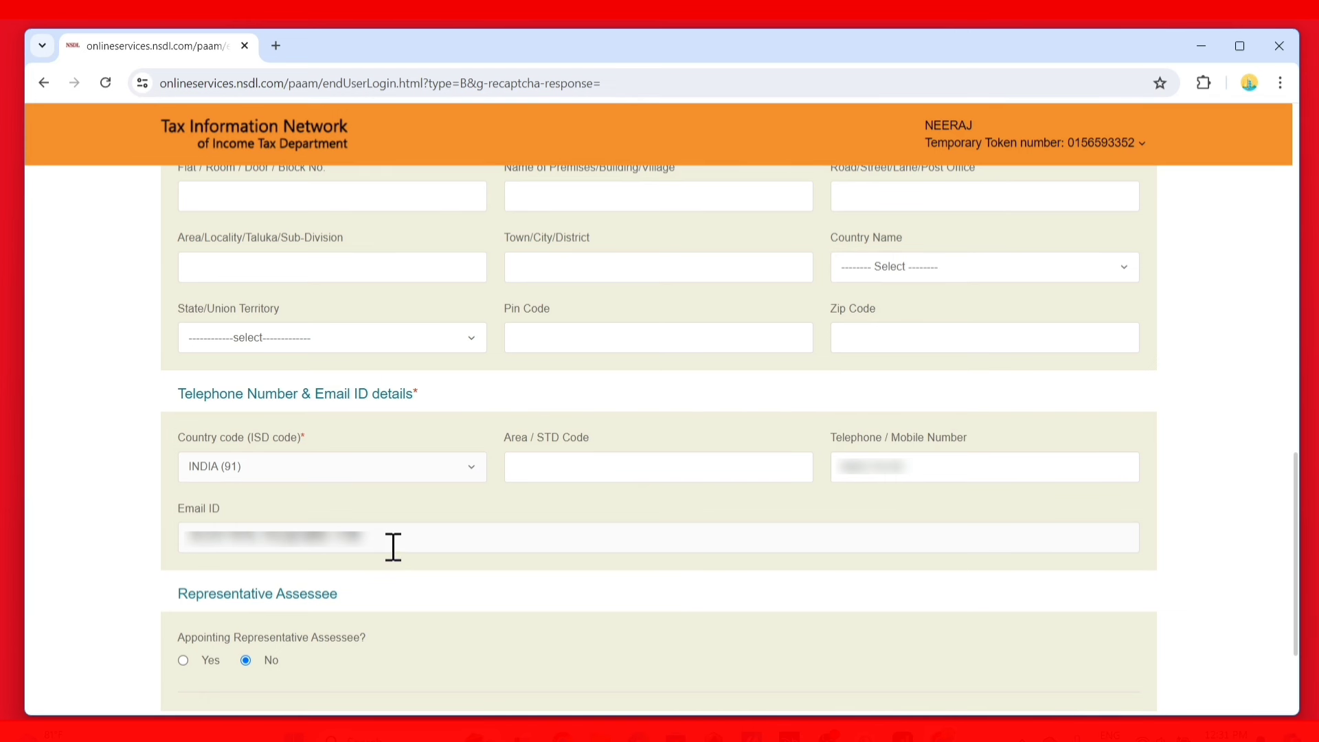
scroll(391, 546, "down", 3)
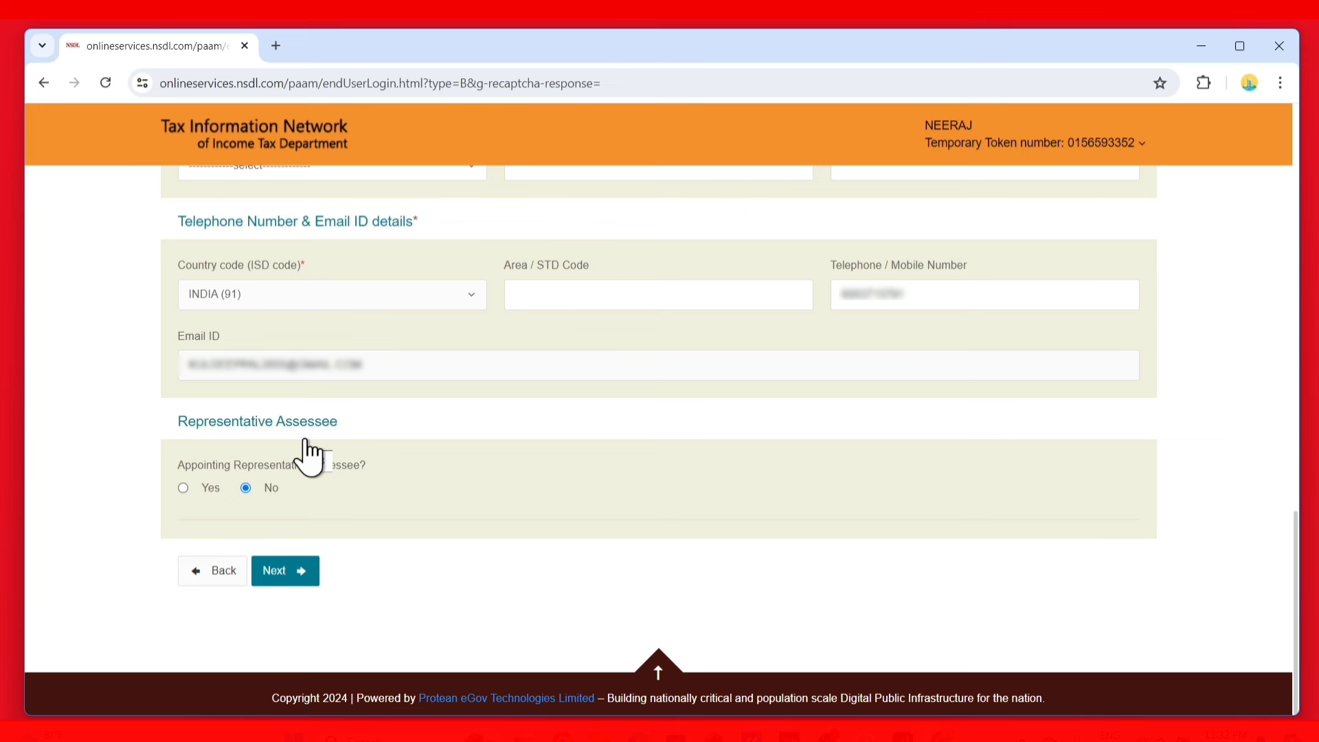
scroll(311, 456, "up", 15)
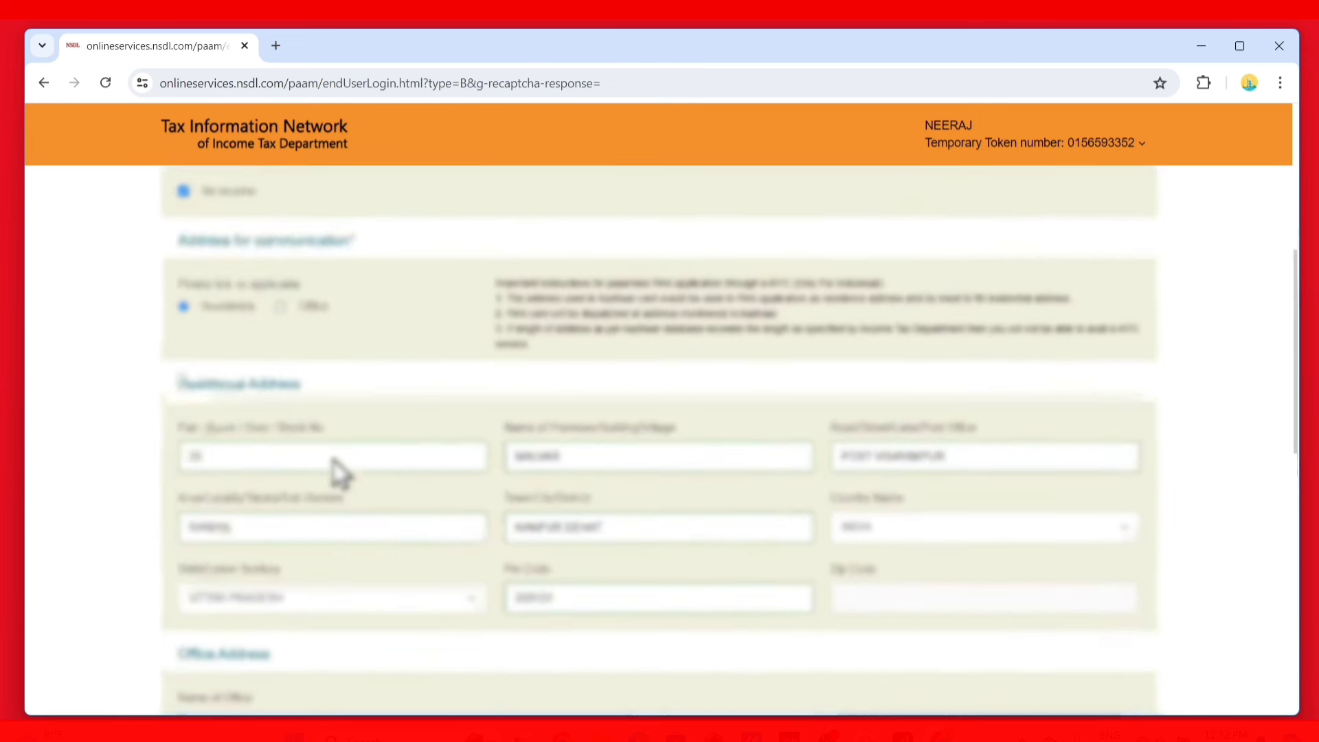
scroll(391, 441, "down", 10)
scroll(381, 474, "down", 5)
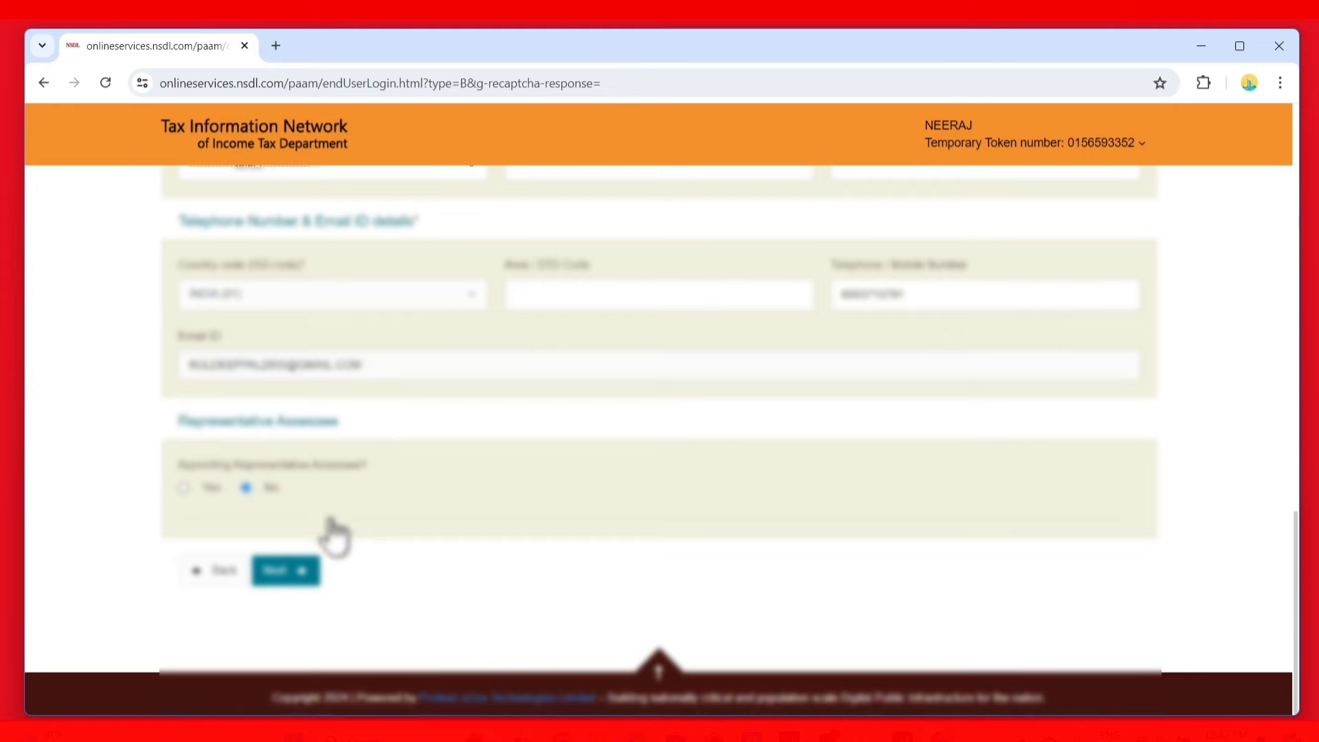
Save contact details and accept the advised AO code LKN W 91 93
left_click(295, 579)
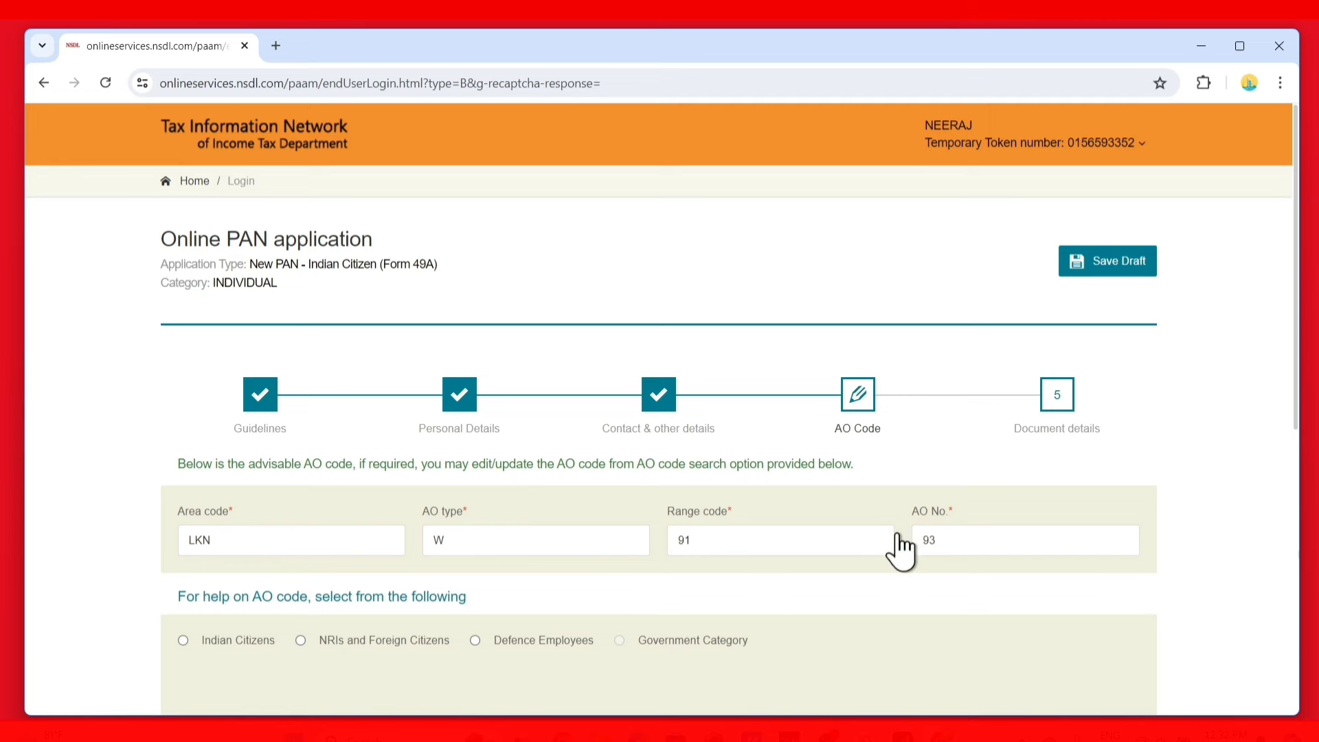
scroll(536, 587, "down", 5)
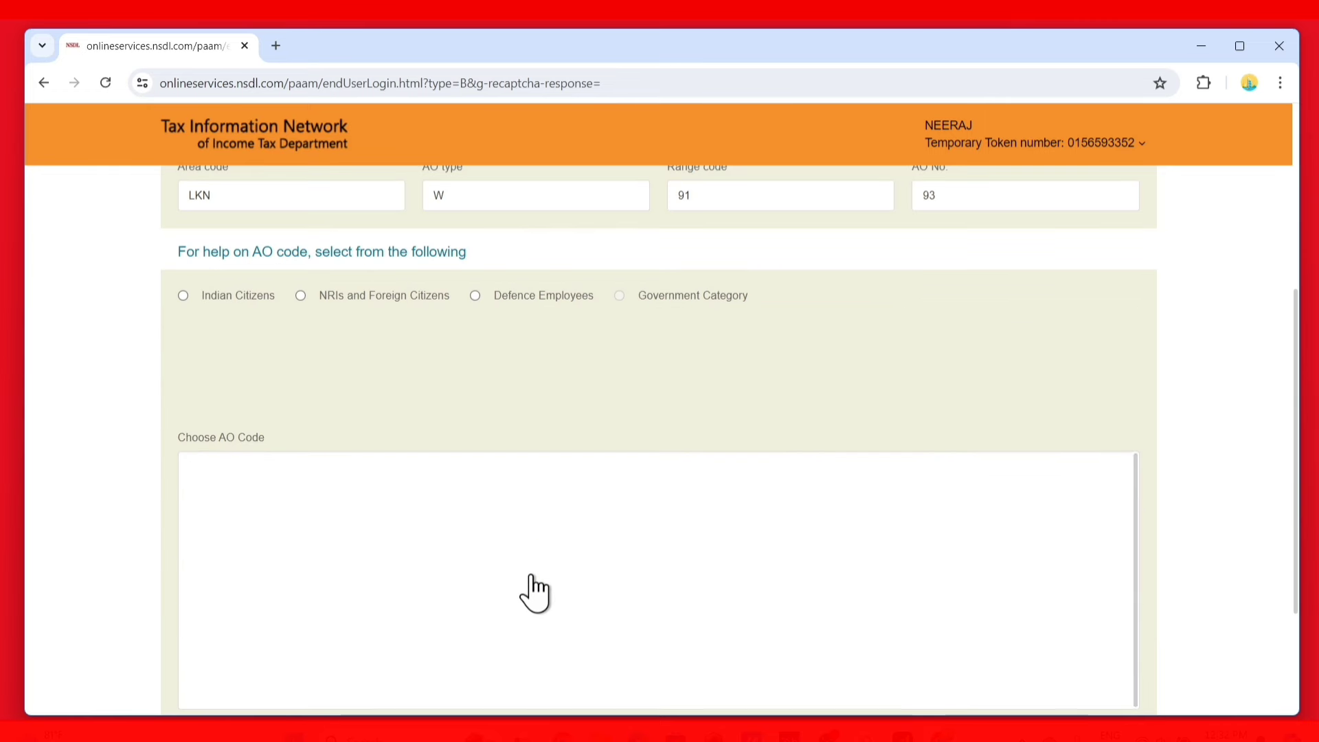
scroll(770, 636, "down", 3)
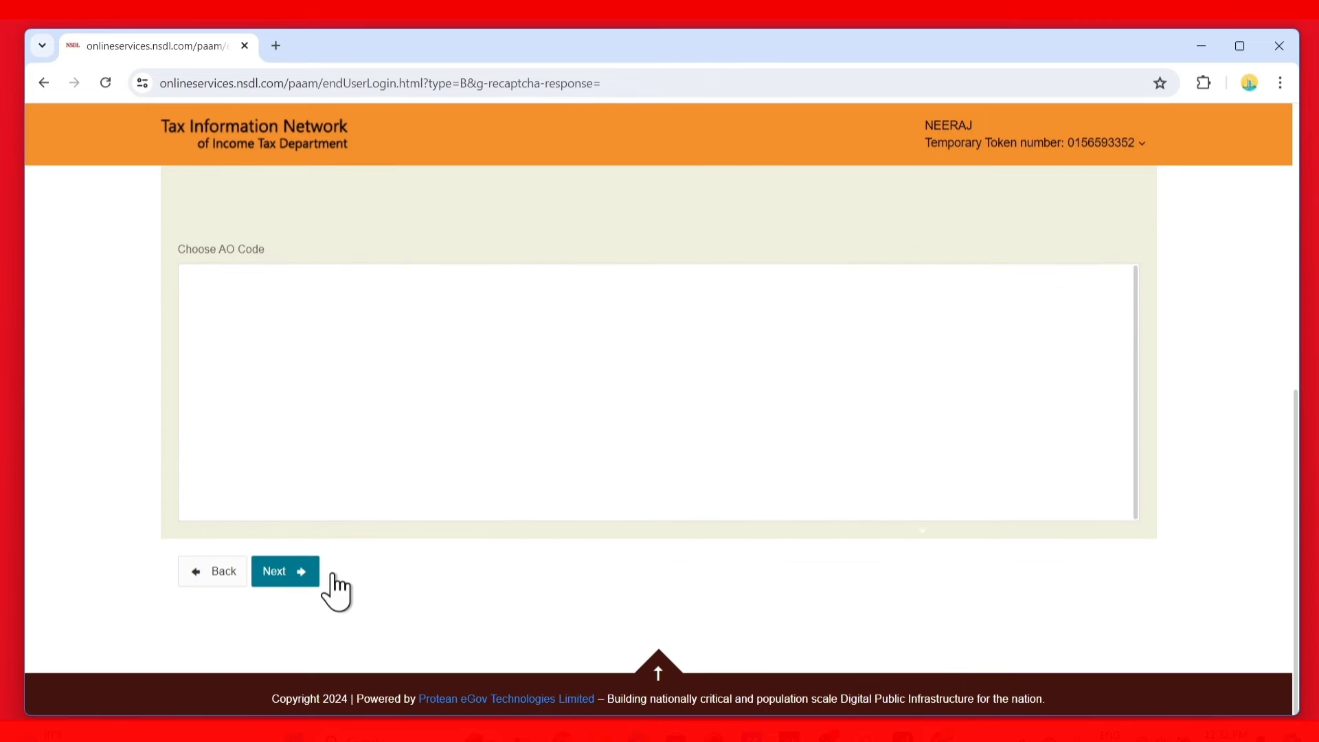
left_click(286, 580)
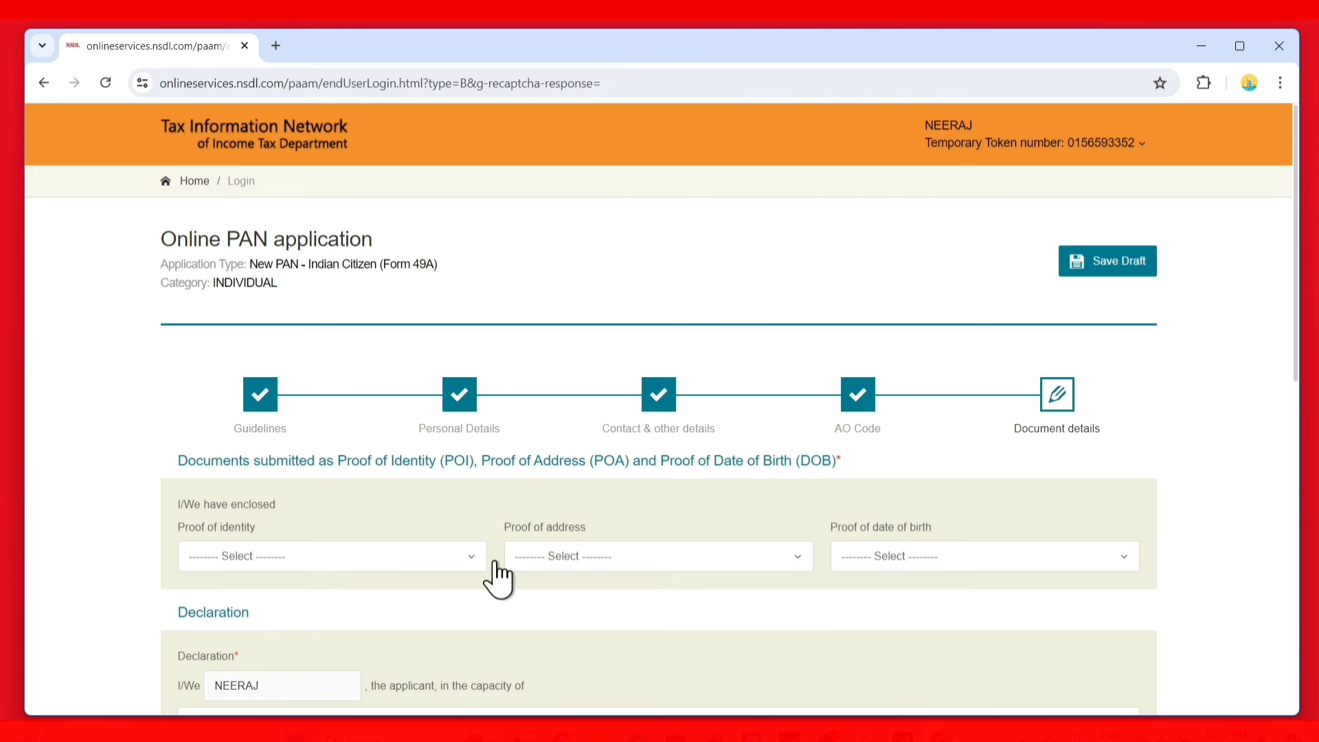
Select AADHAAR as the proof of identity, proof of address and proof of date of birth
scroll(500, 575, "down", 3)
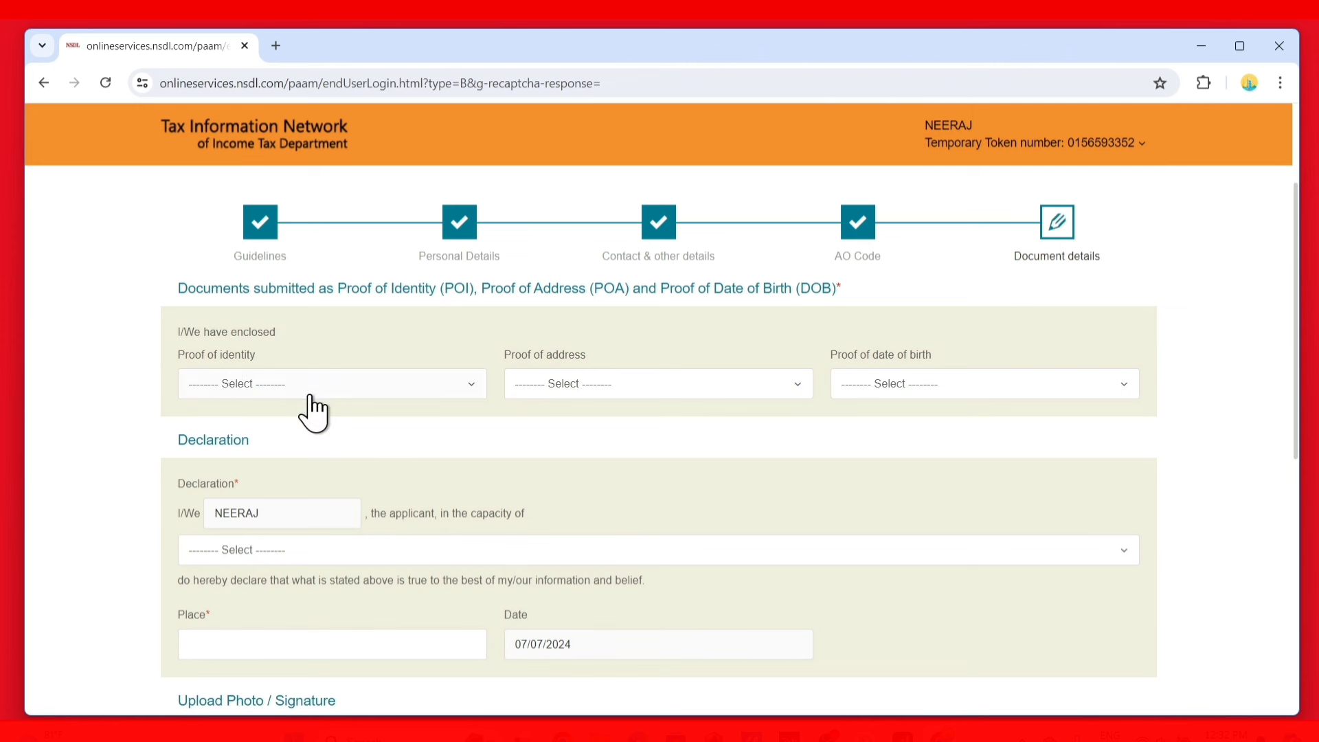
left_click(352, 385)
type("aa")
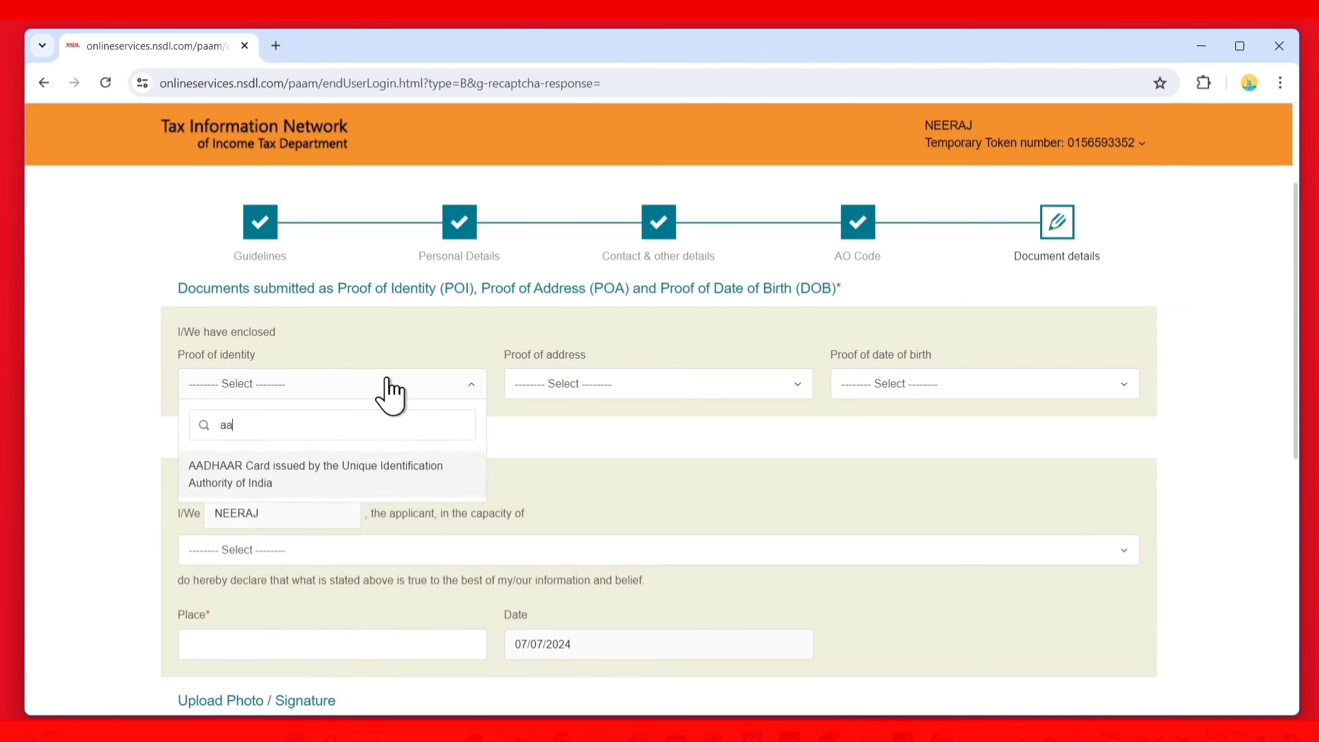
left_click(350, 481)
left_click(568, 402)
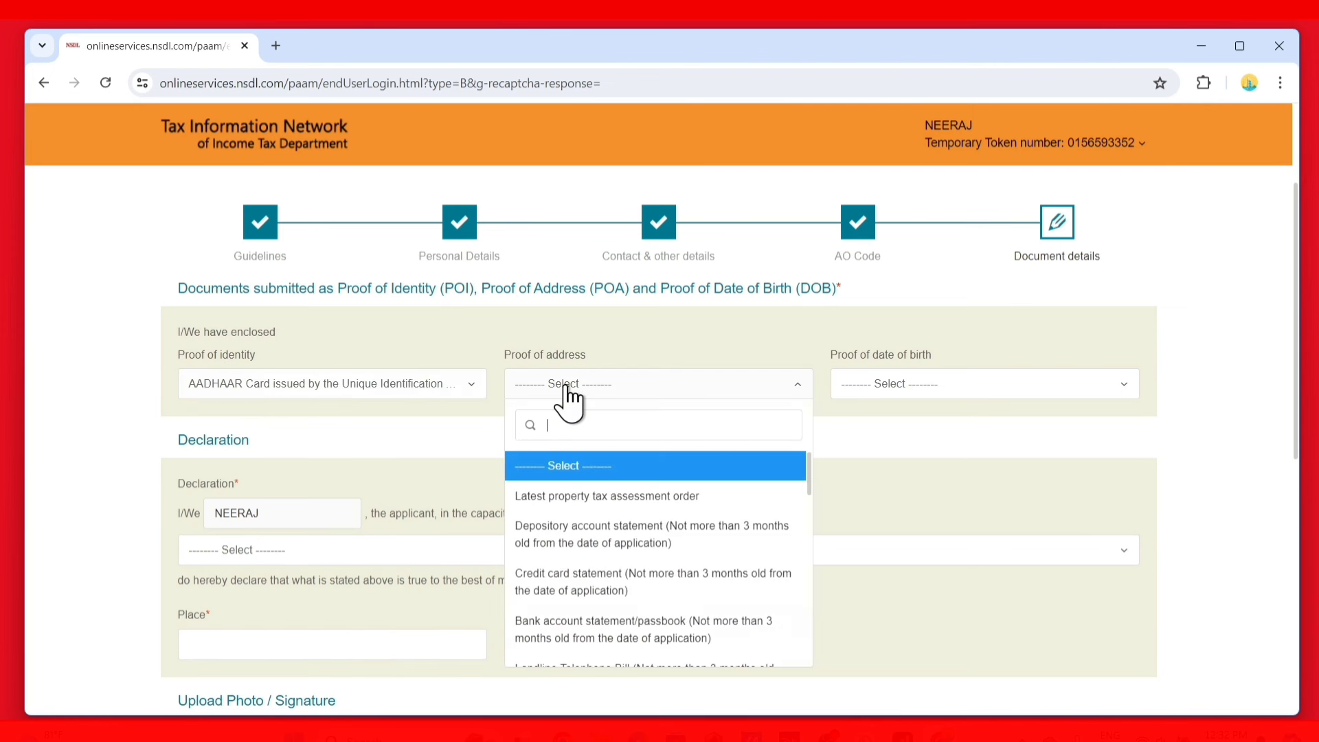
type("aaa")
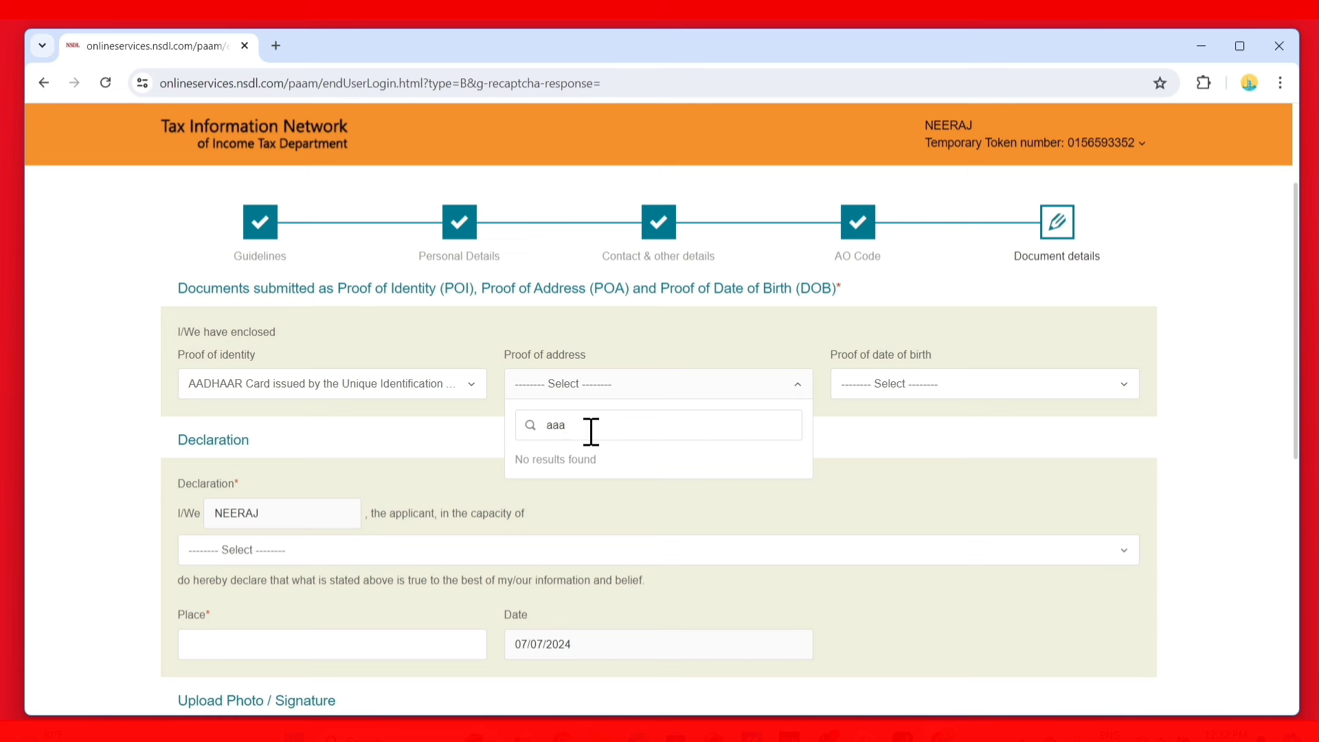
key("BackSpace")
key("Return")
left_click(894, 383)
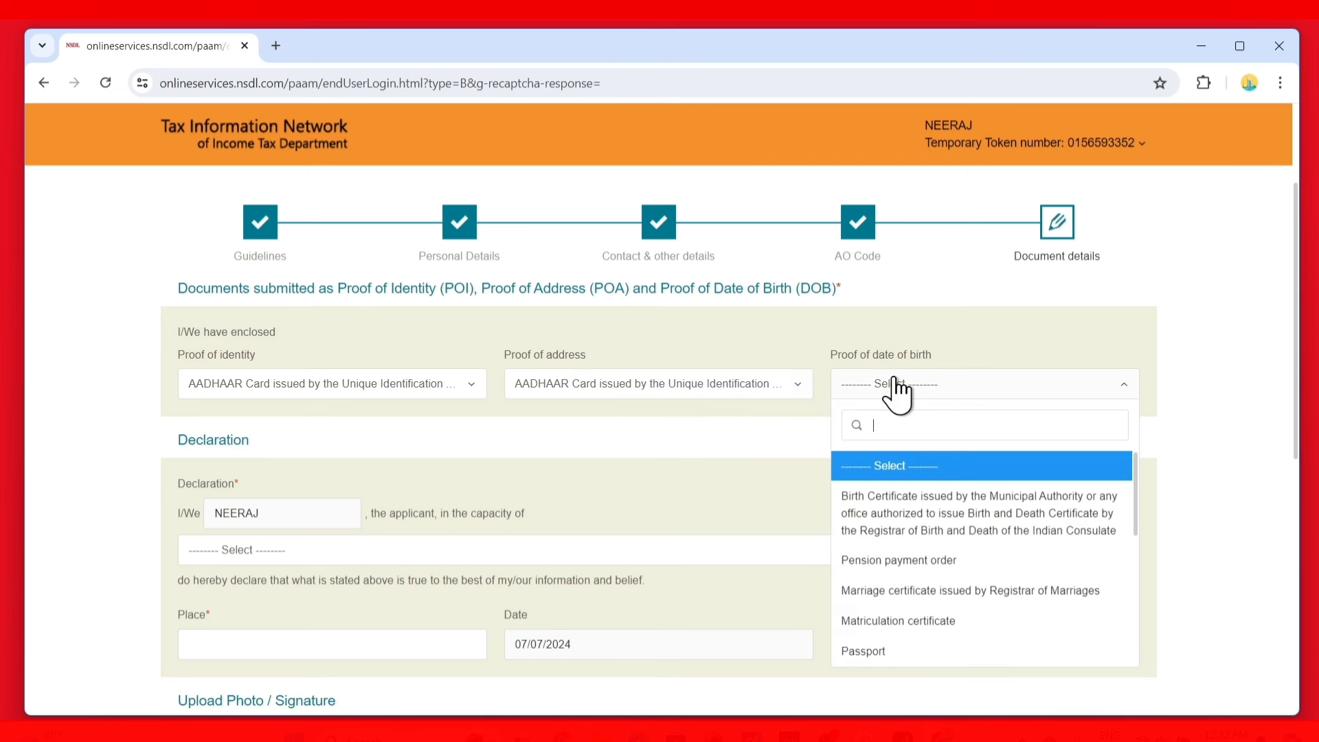
type("aa")
left_click(896, 489)
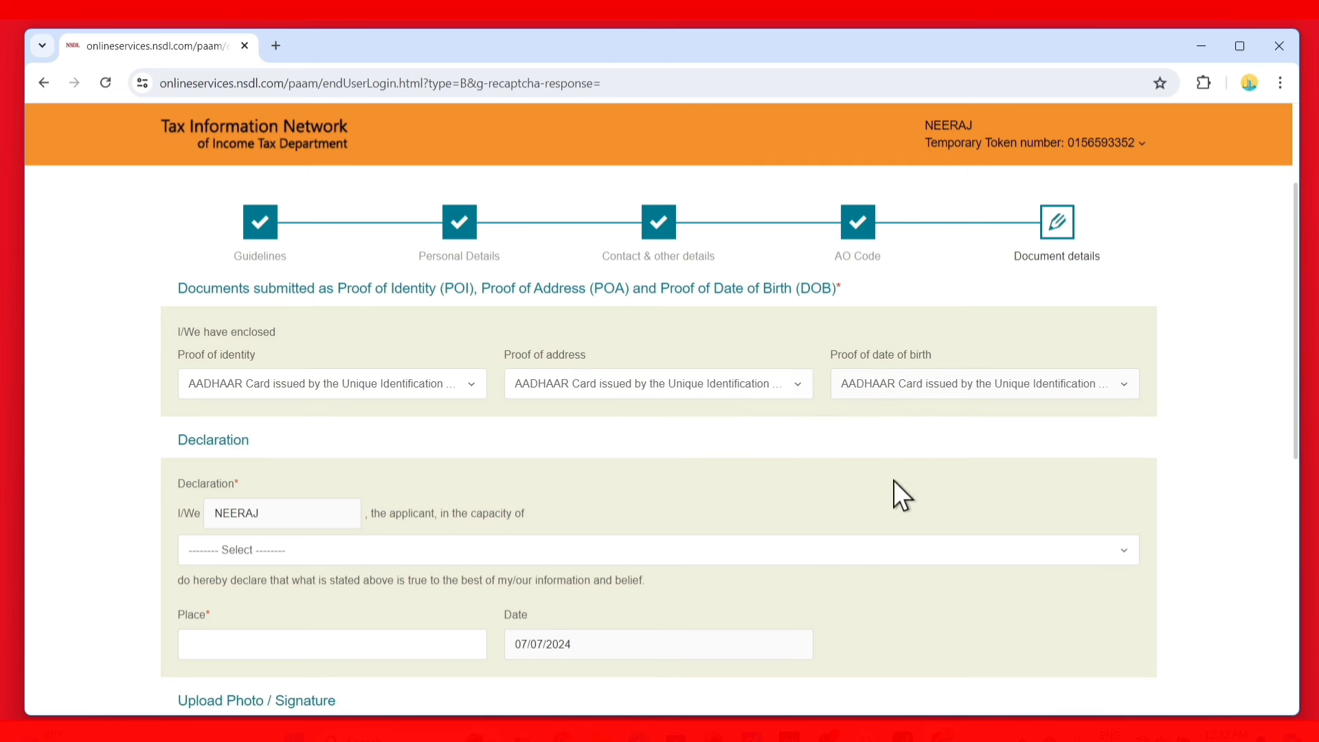
Declare in the capacity of Himself/Herself with MALVAR as the place
scroll(633, 427, "up", 2)
scroll(350, 496, "down", 2)
left_click(369, 553)
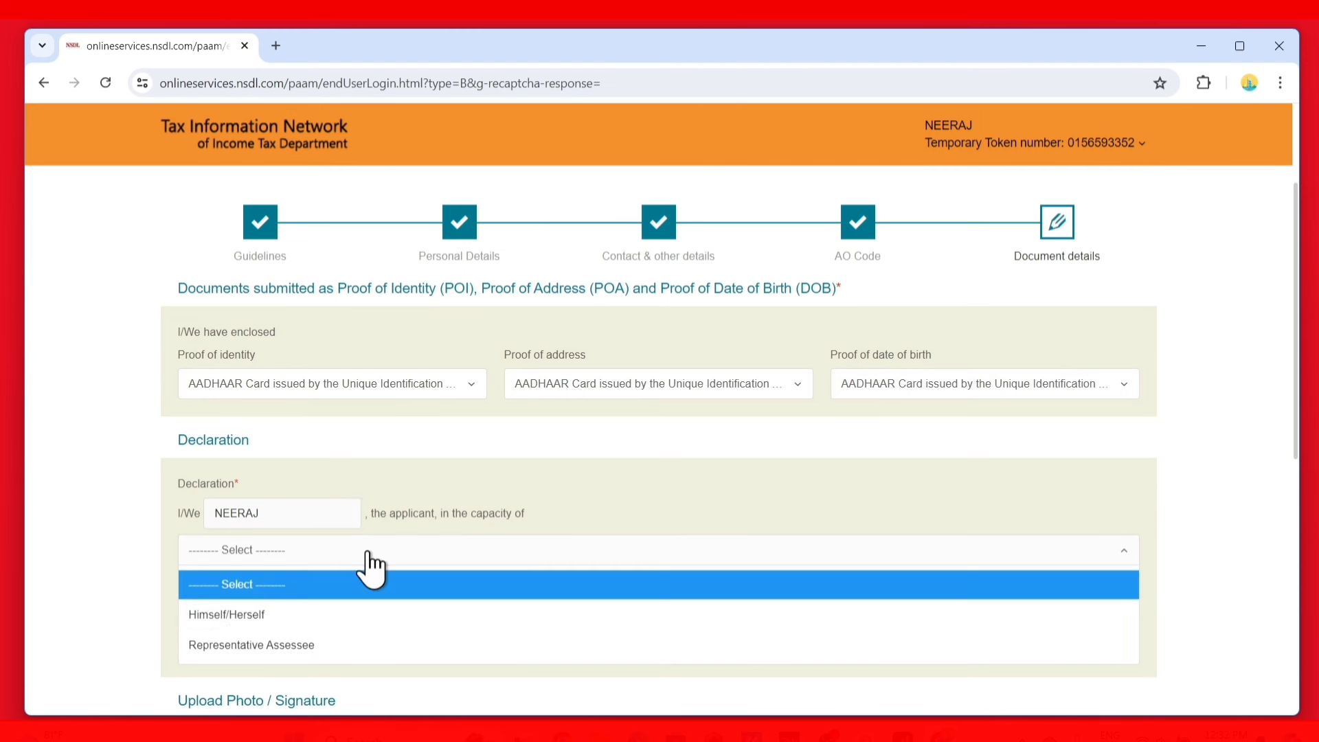
left_click(241, 616)
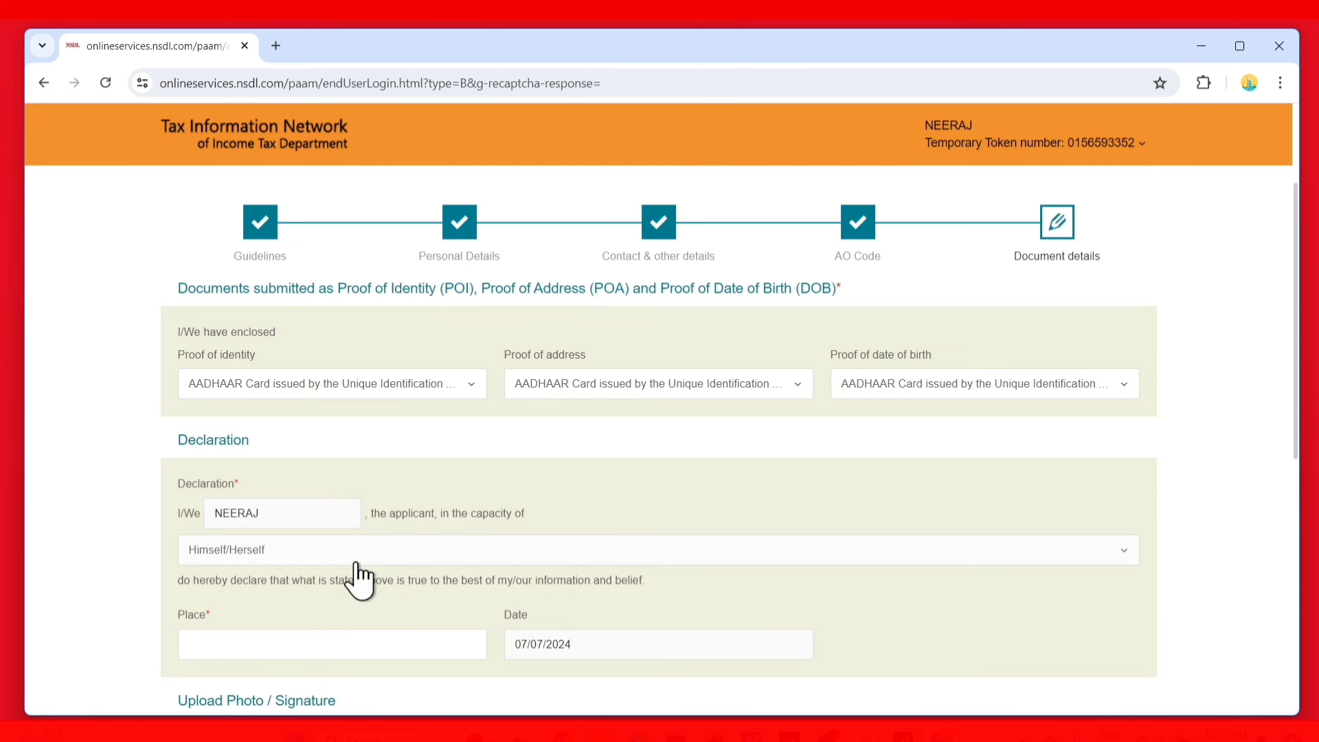
scroll(358, 577, "down", 3)
left_click(250, 474)
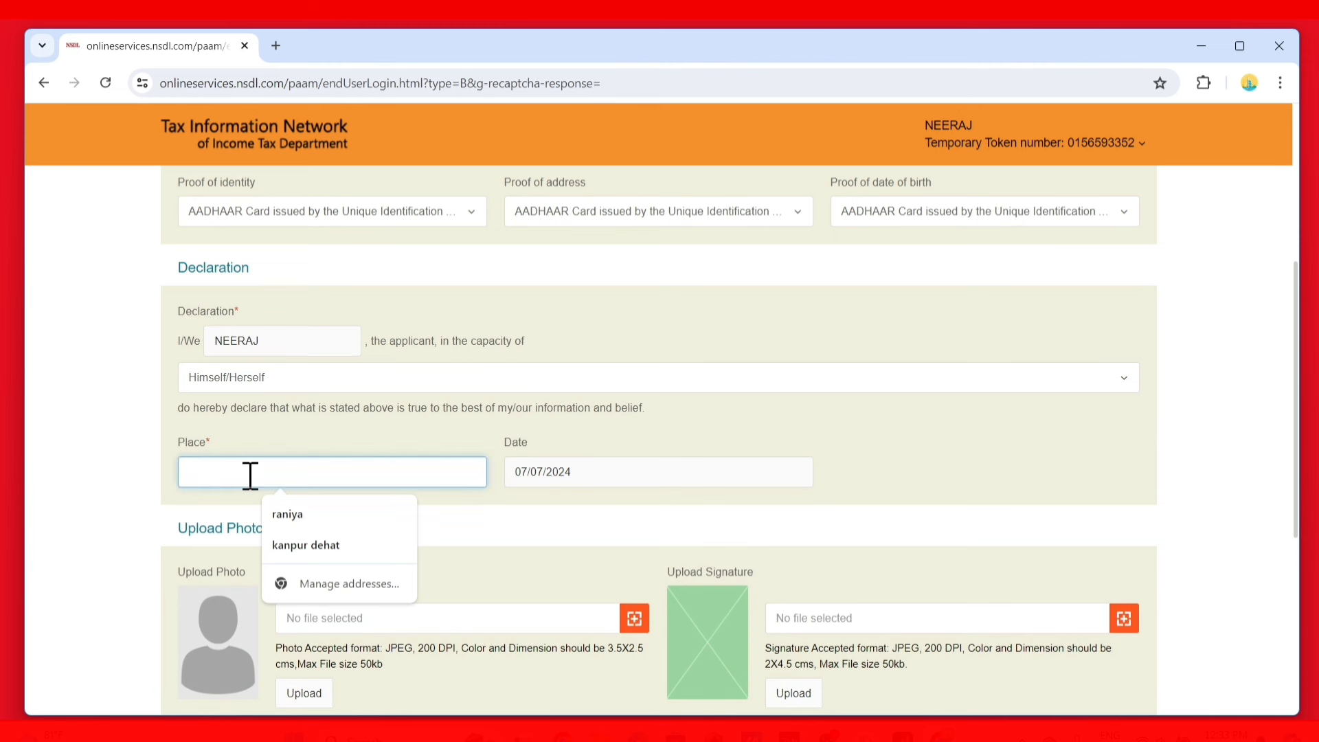
type("R")
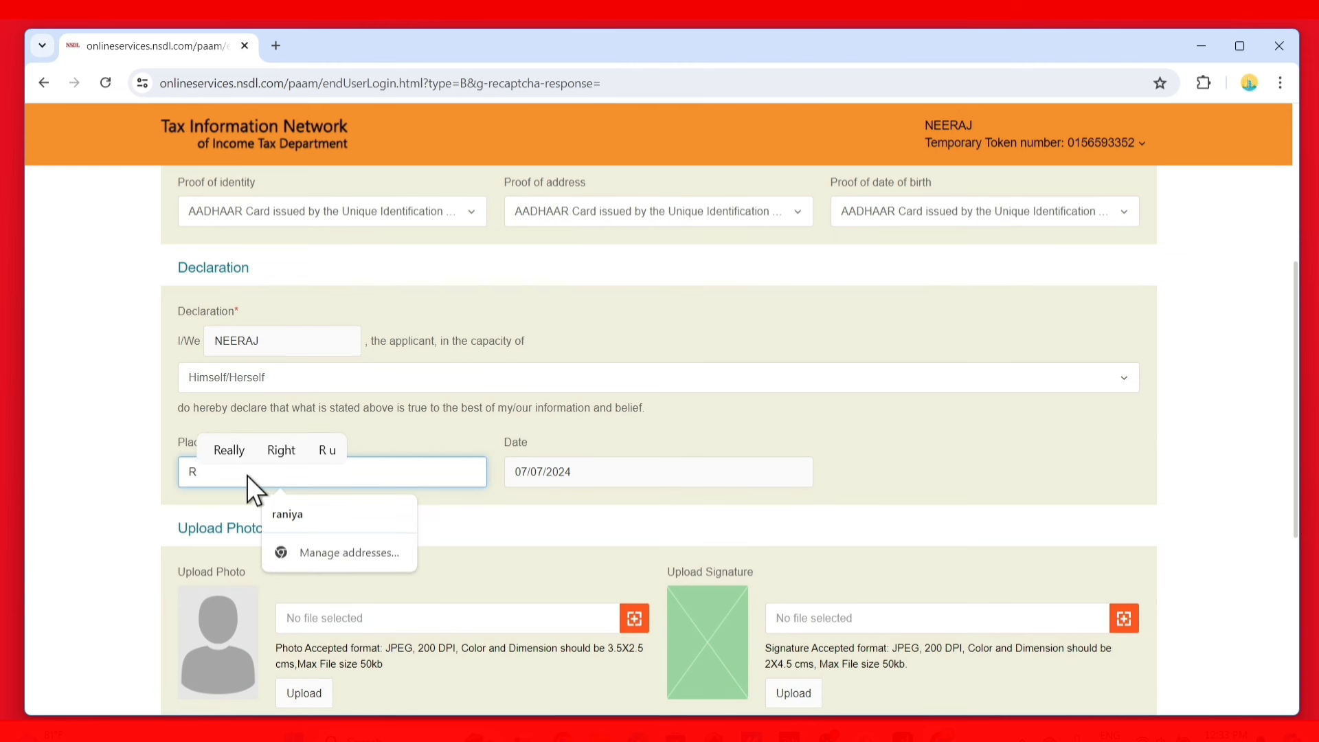
key("BackSpace")
type("MALVAR")
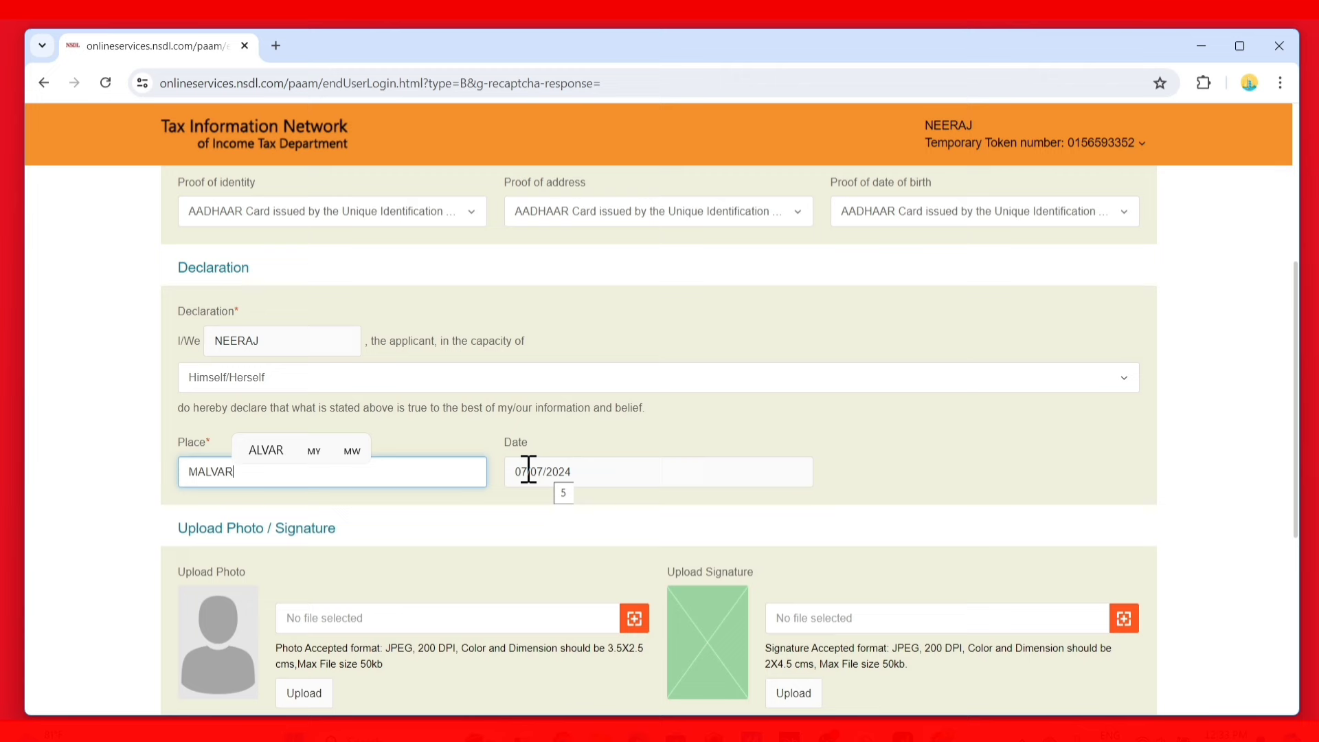
scroll(528, 471, "down", 3)
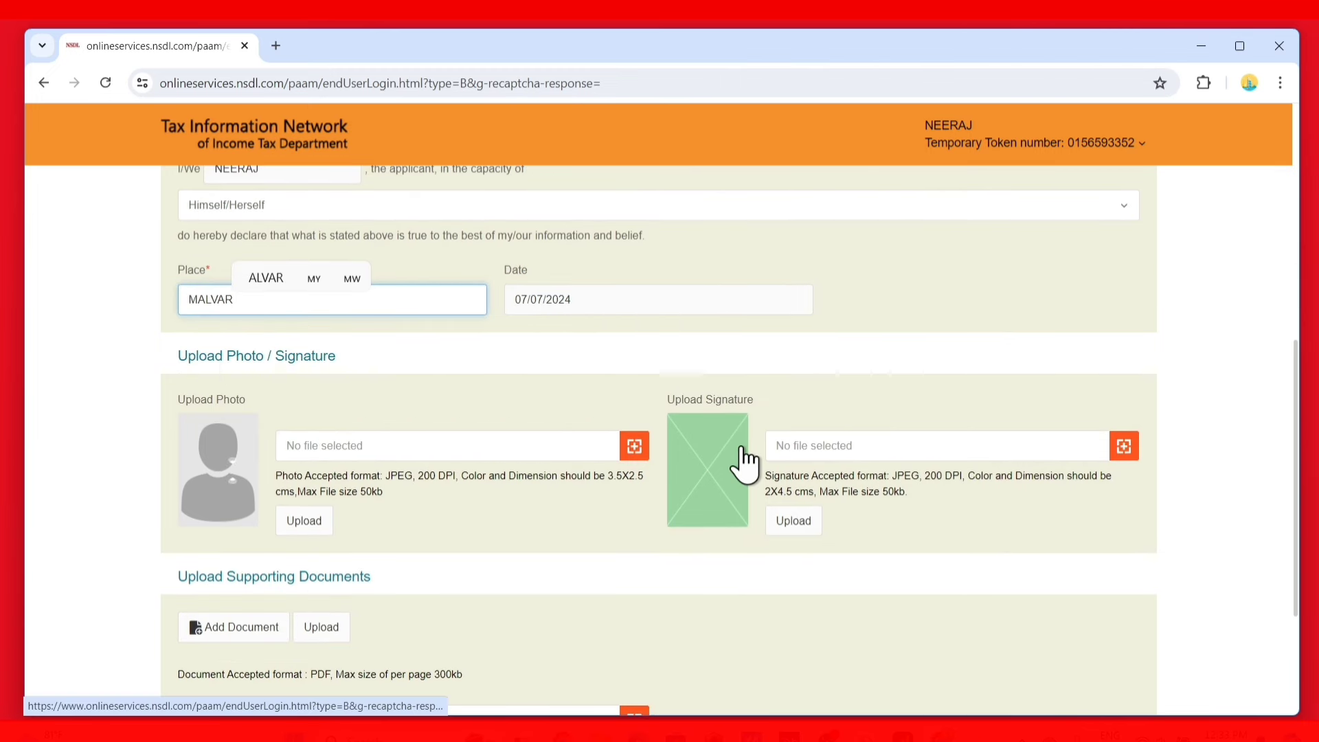
scroll(580, 565, "down", 3)
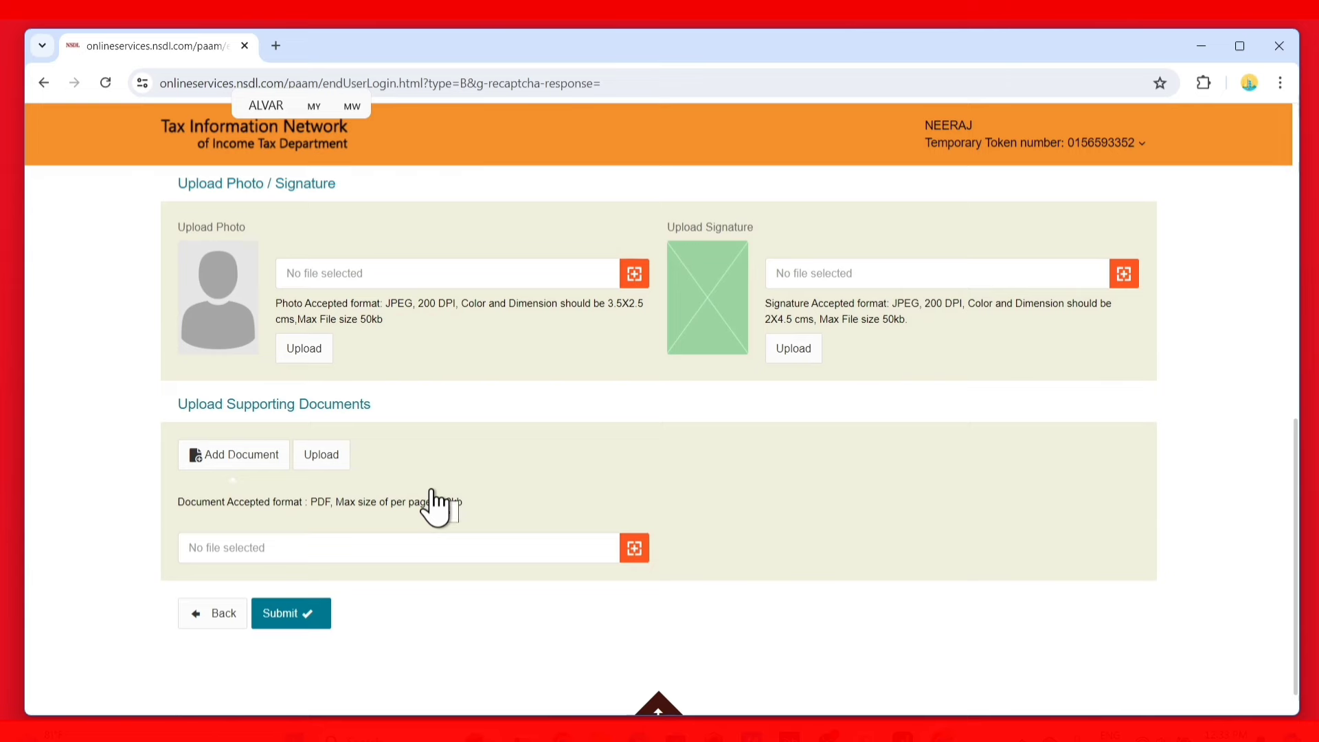
Upload photo.jpg as the applicant's photograph
scroll(434, 508, "up", 3)
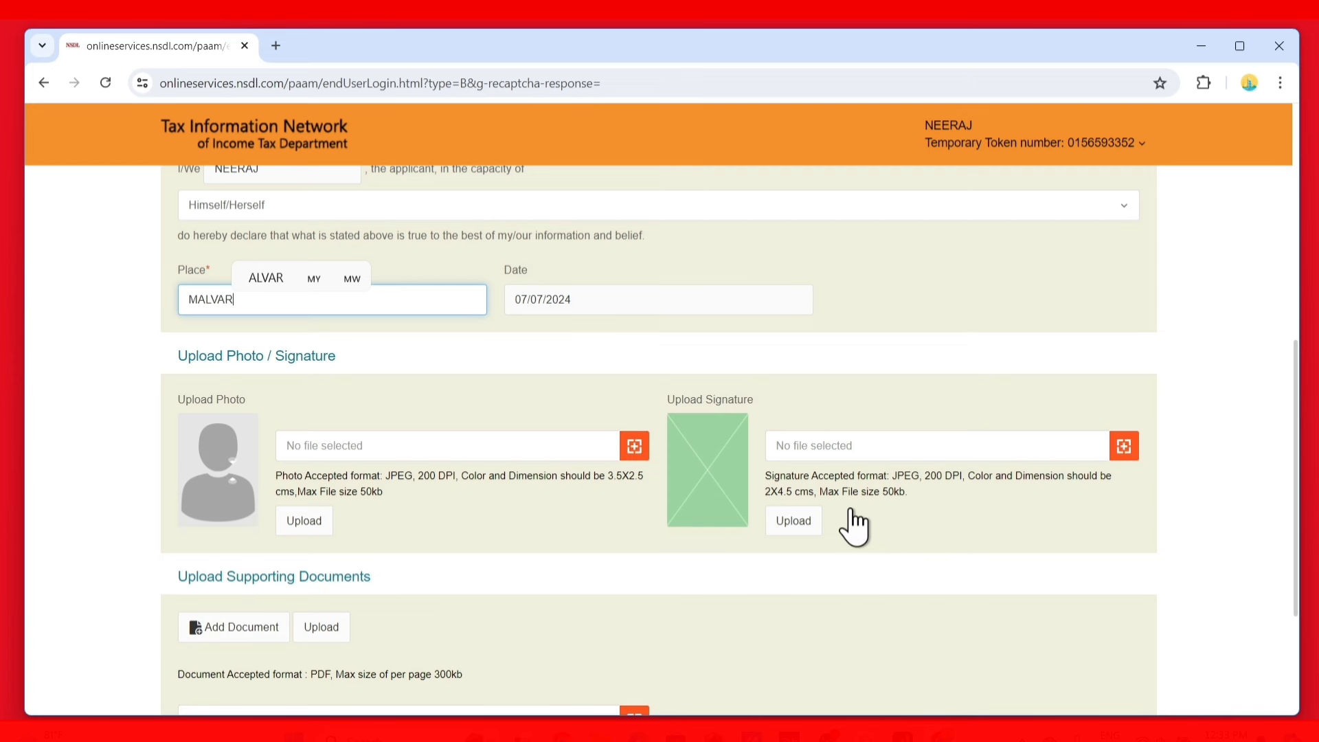
scroll(847, 529, "down", 3)
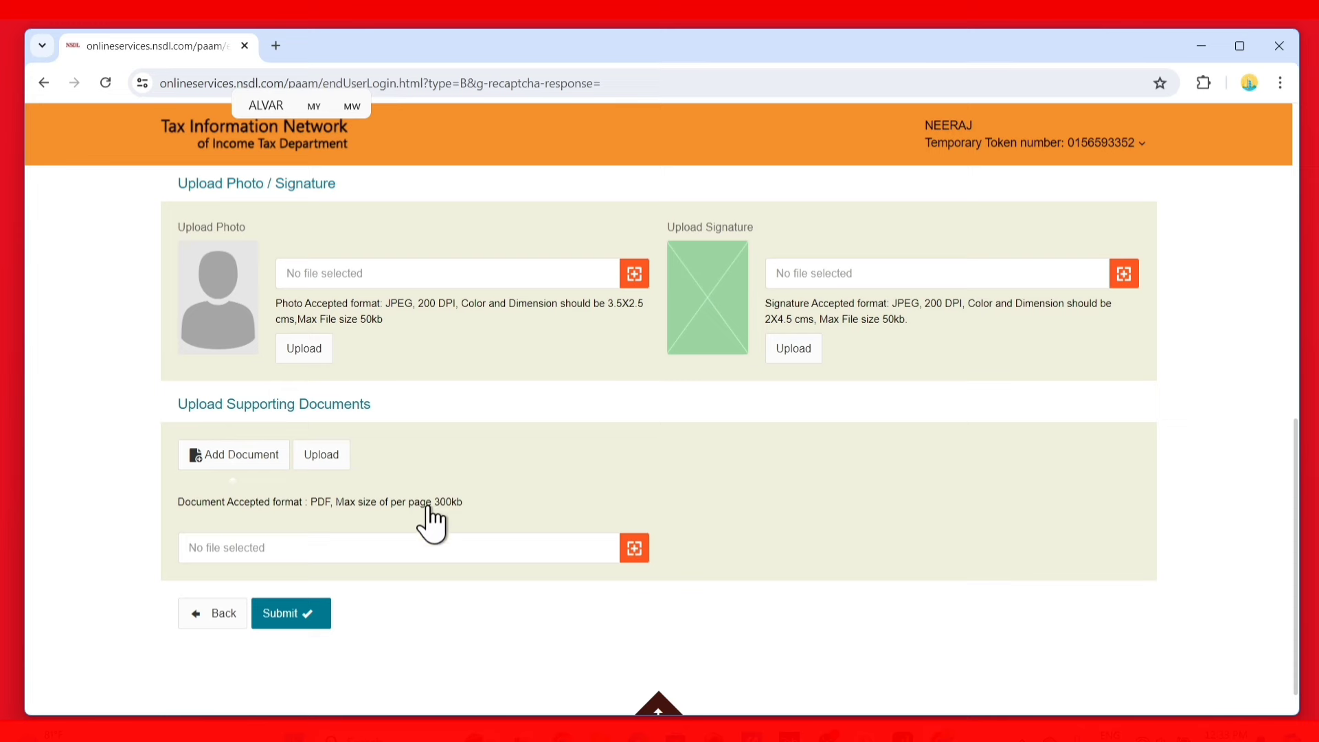
scroll(450, 484, "up", 3)
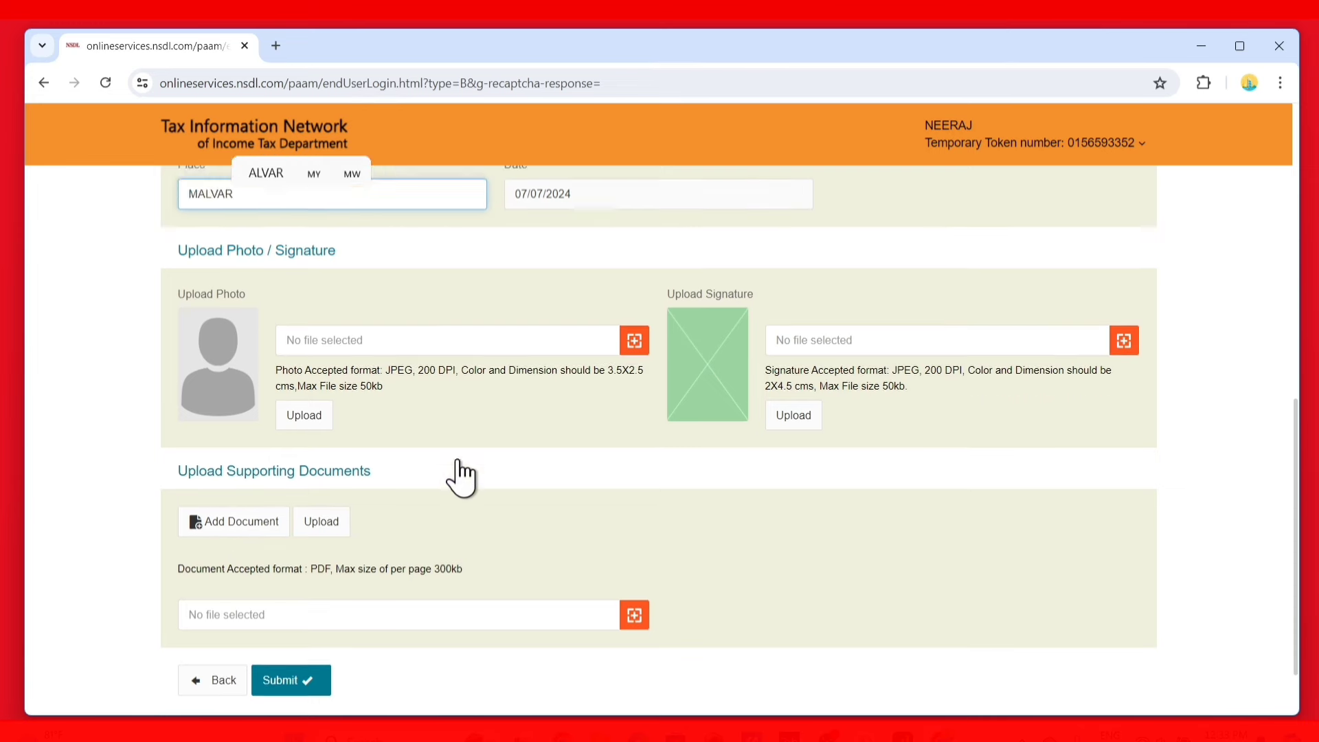
left_click(627, 450)
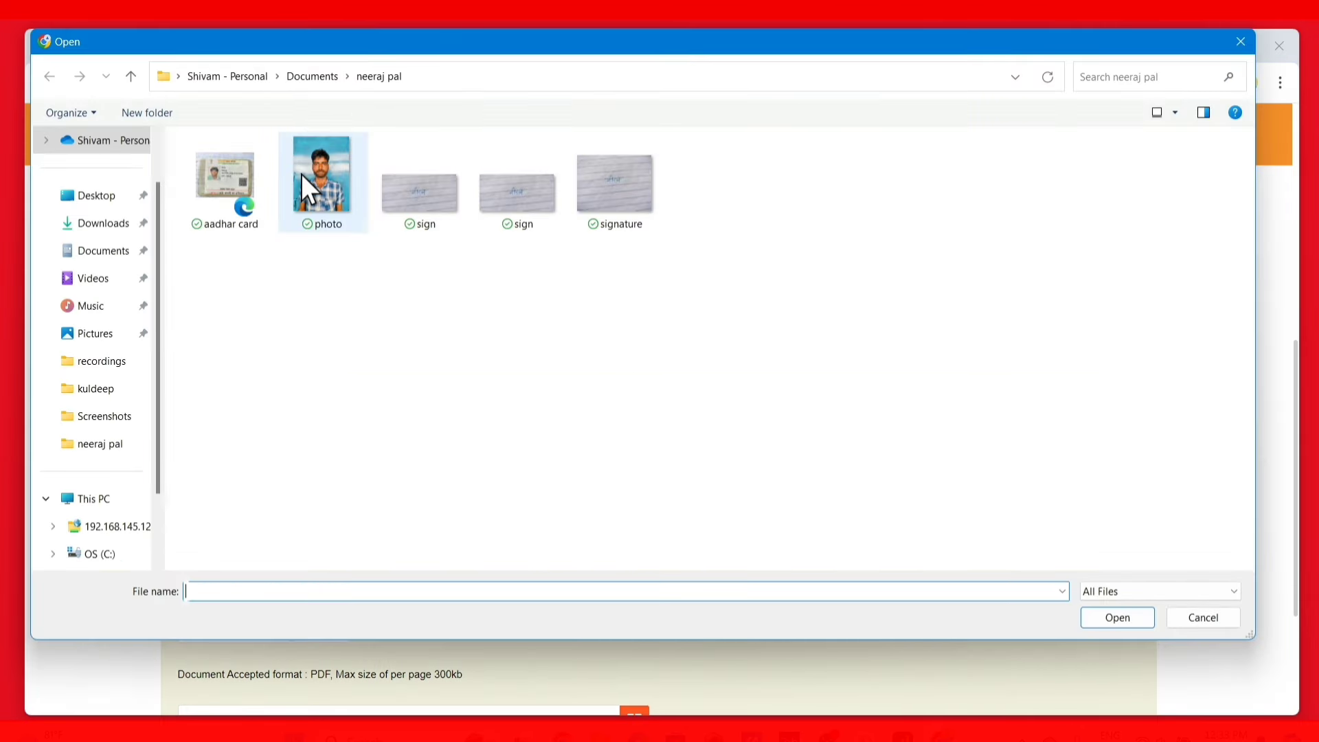
left_click(306, 182)
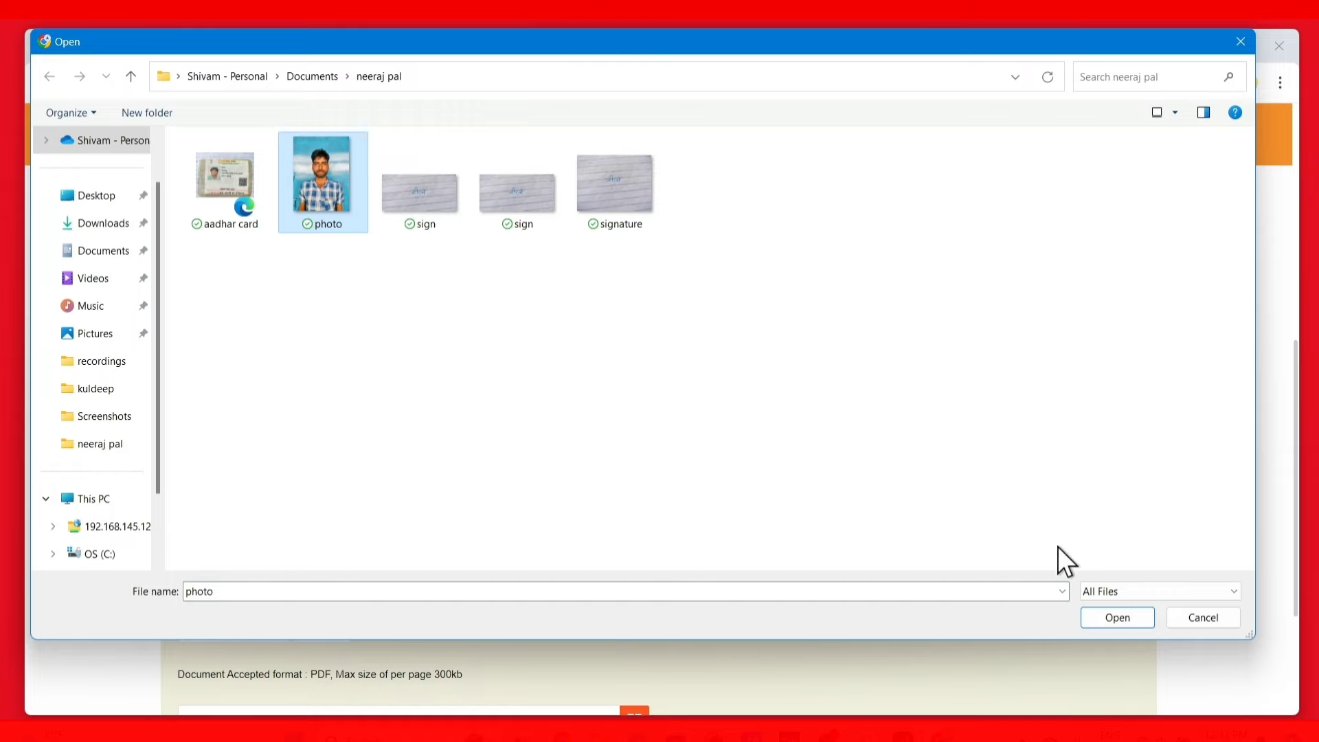
left_click(1118, 618)
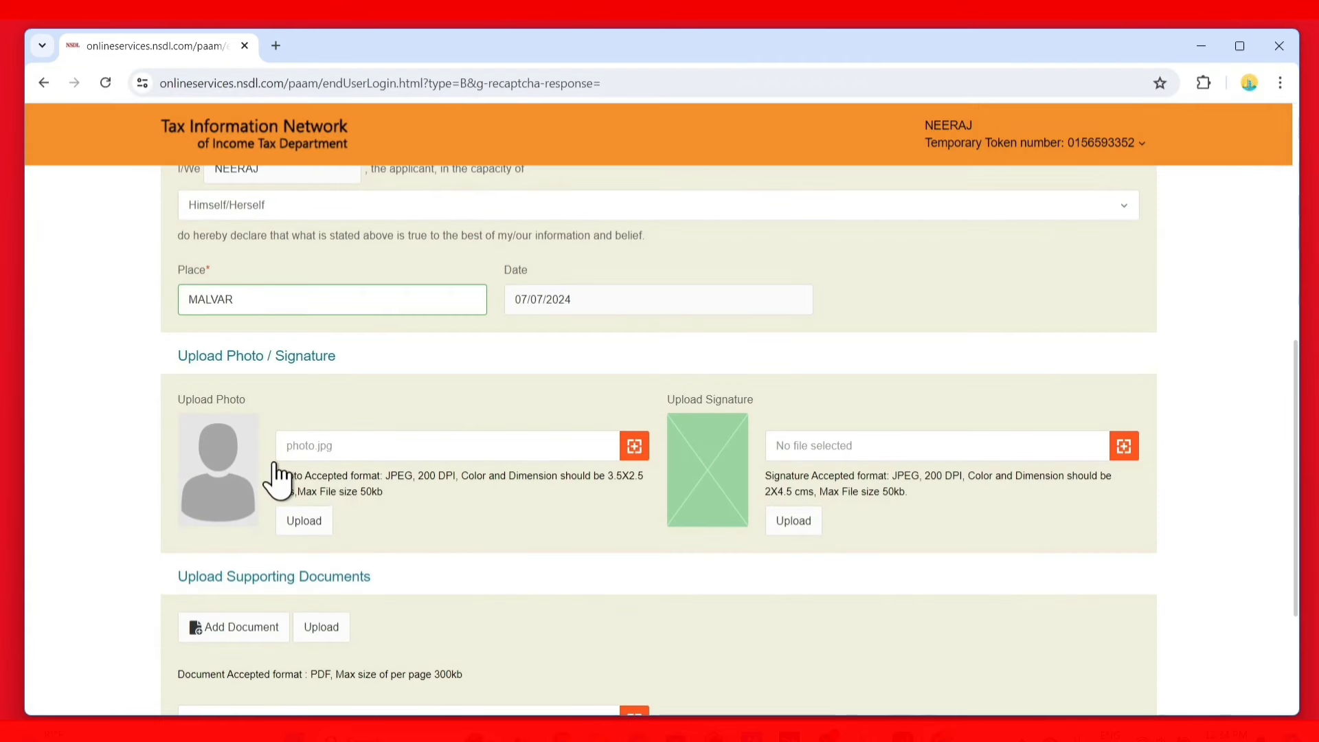
left_click(315, 521)
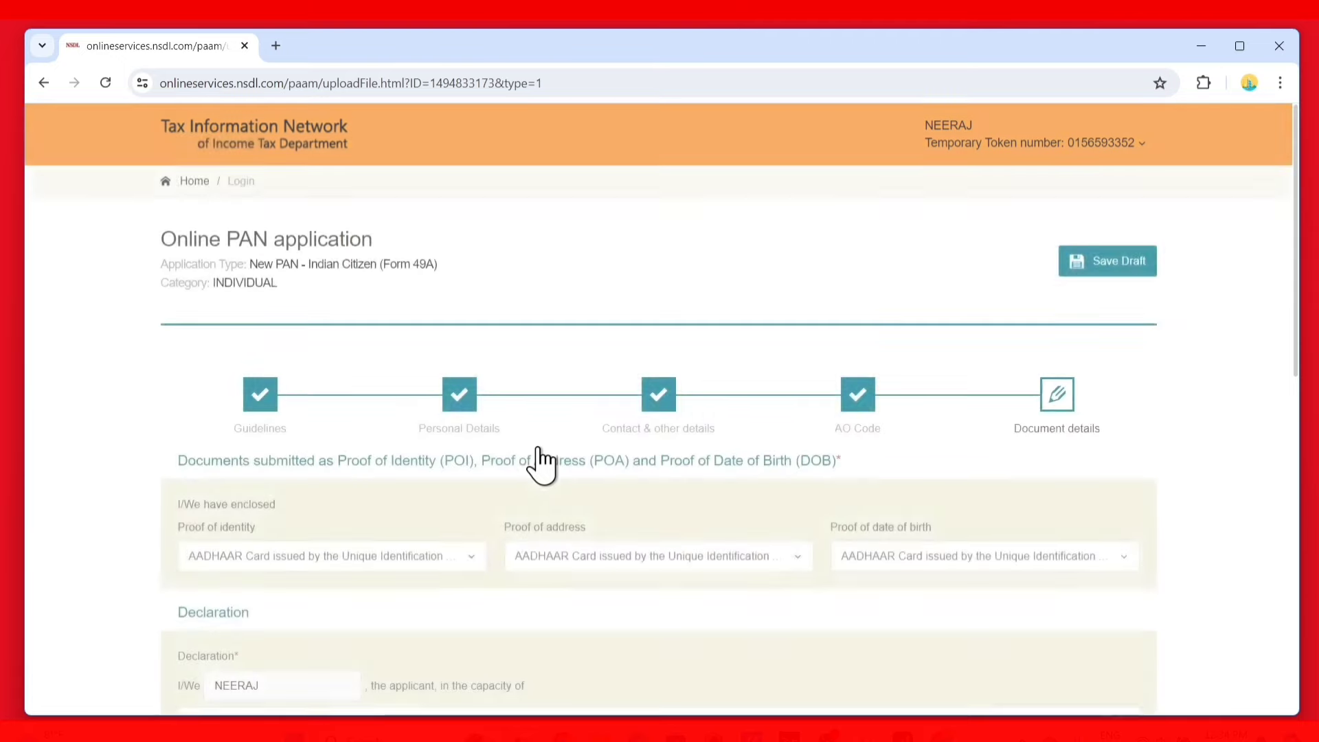
Upload sign.jpg as the applicant's signature
scroll(836, 542, "down", 8)
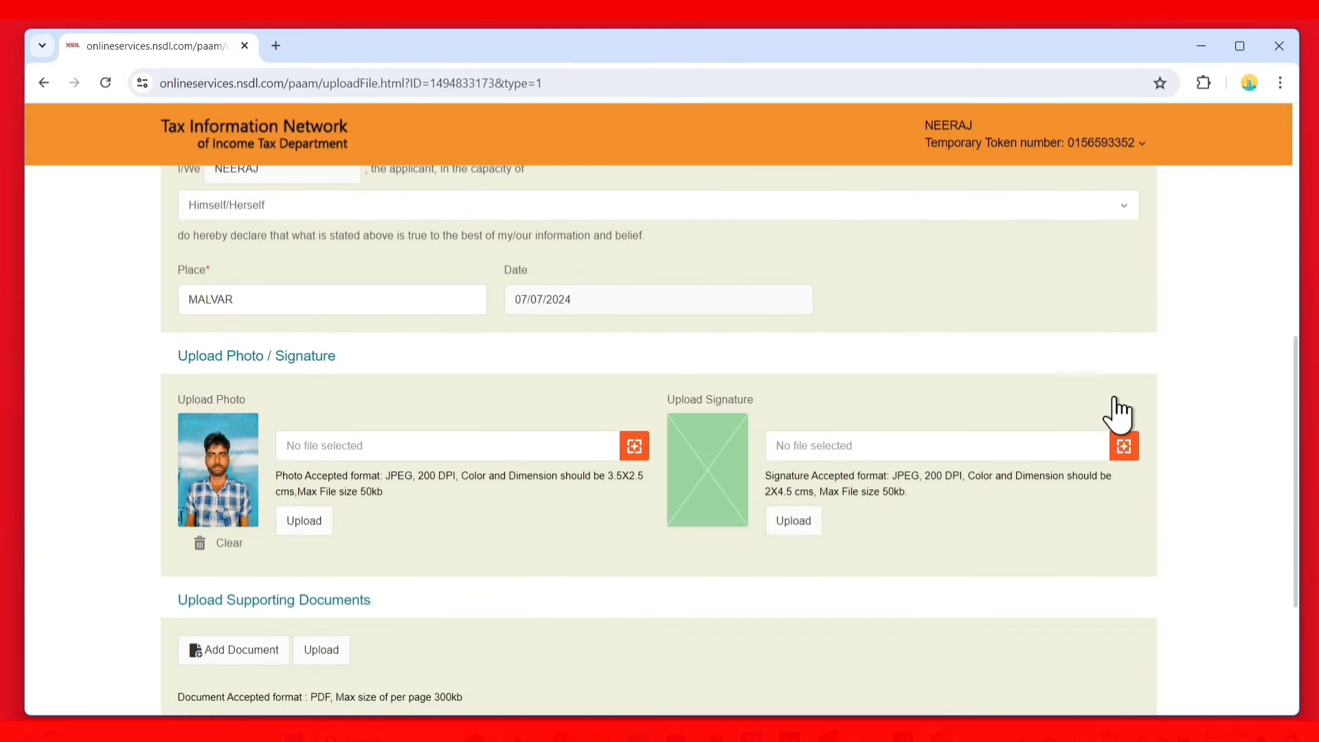
left_click(1121, 447)
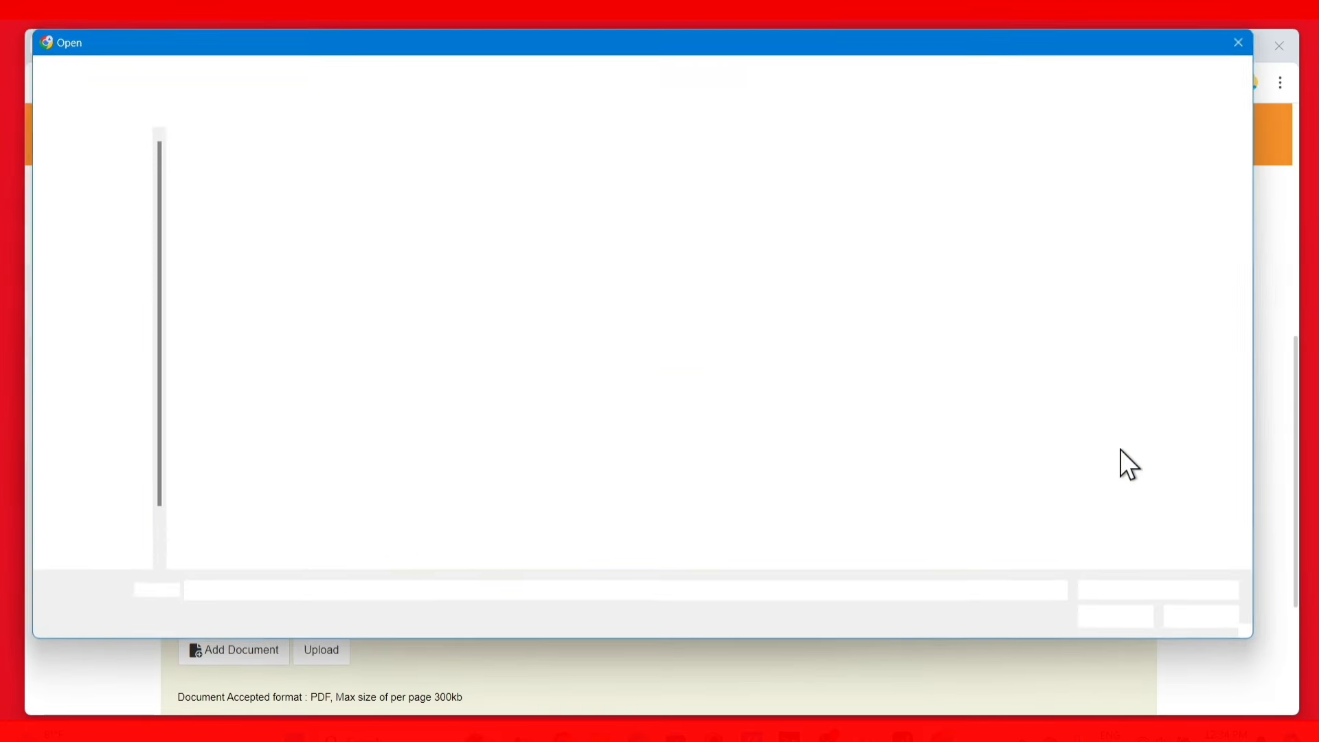
left_click(514, 202)
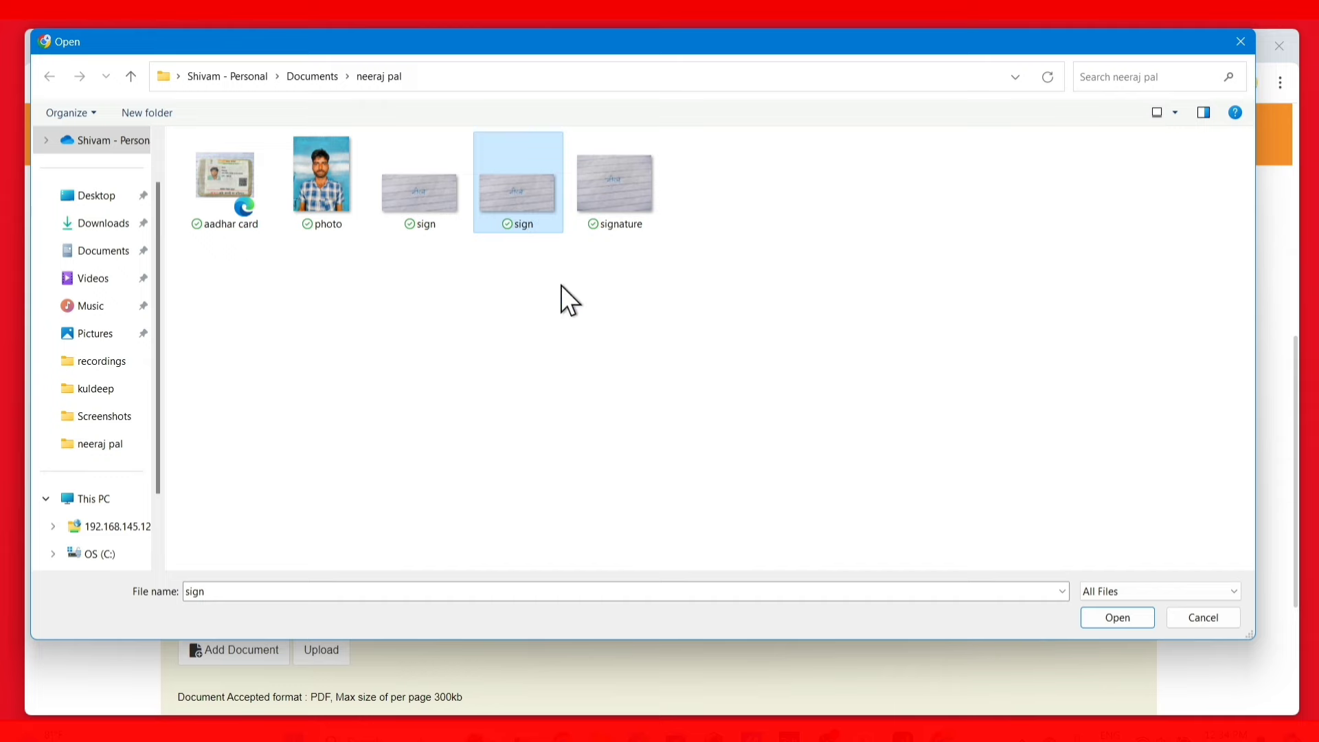
left_click(1125, 619)
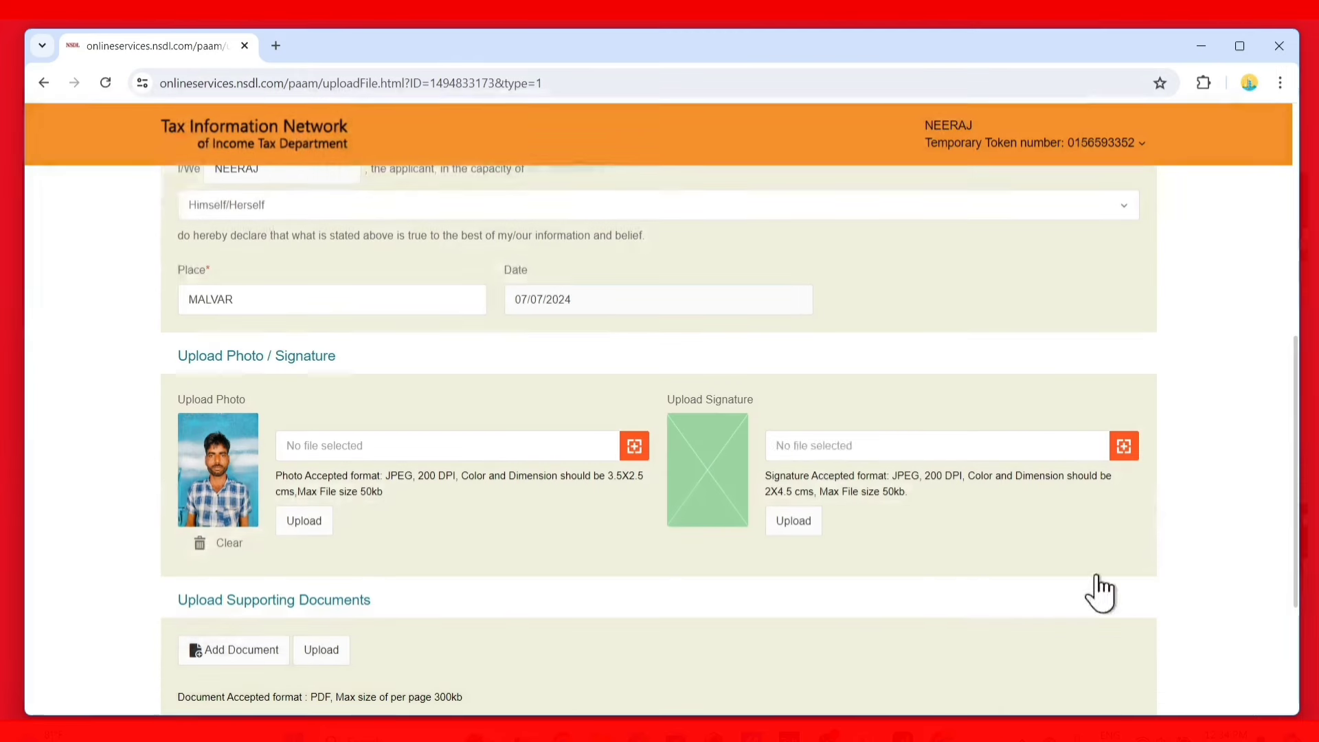
left_click(799, 520)
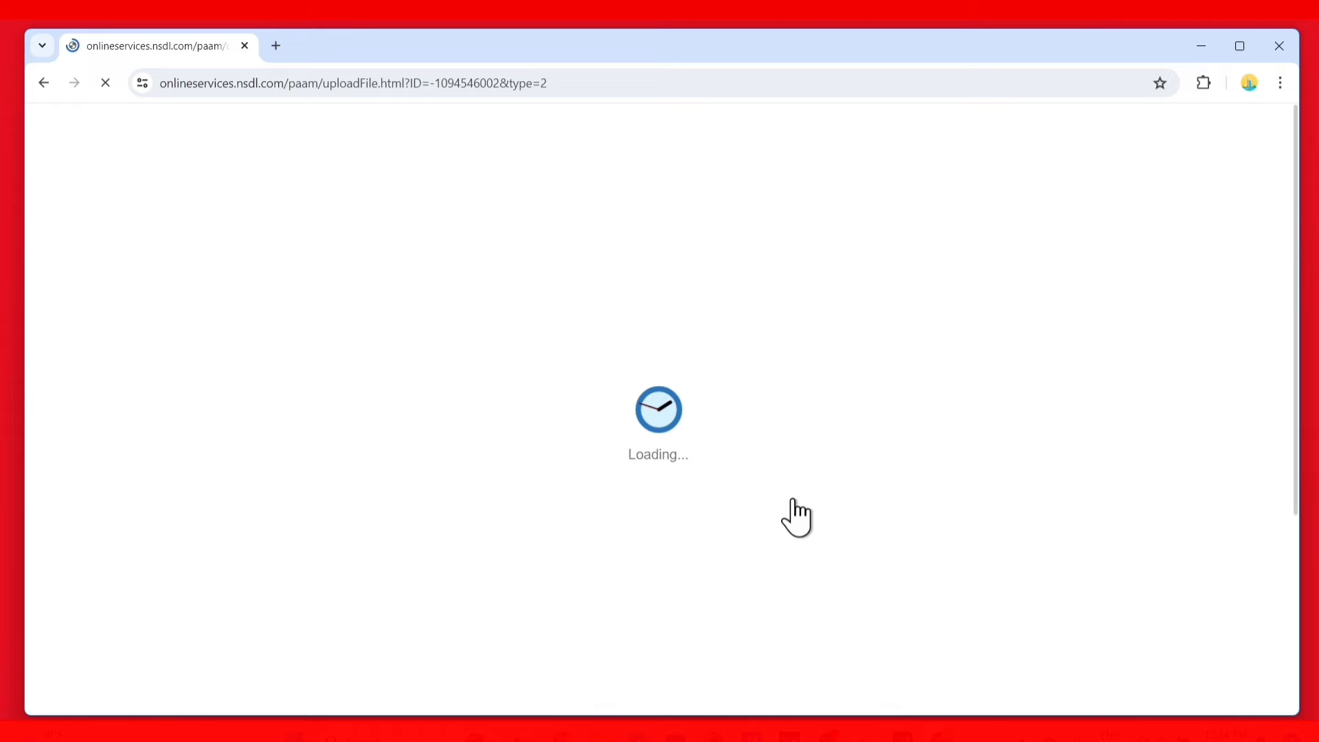
Upload aadhar card.pdf as the supporting document and submit the application form
scroll(795, 516, "down", 10)
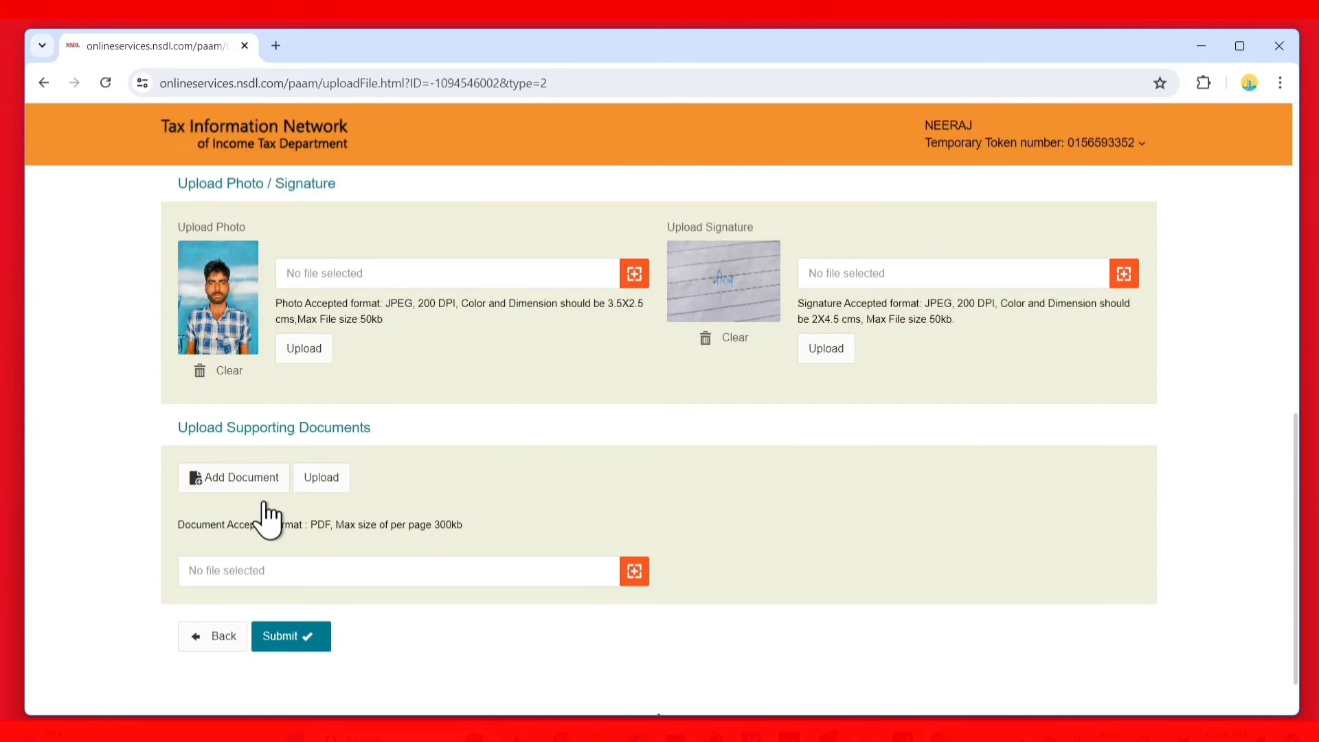
left_click(634, 570)
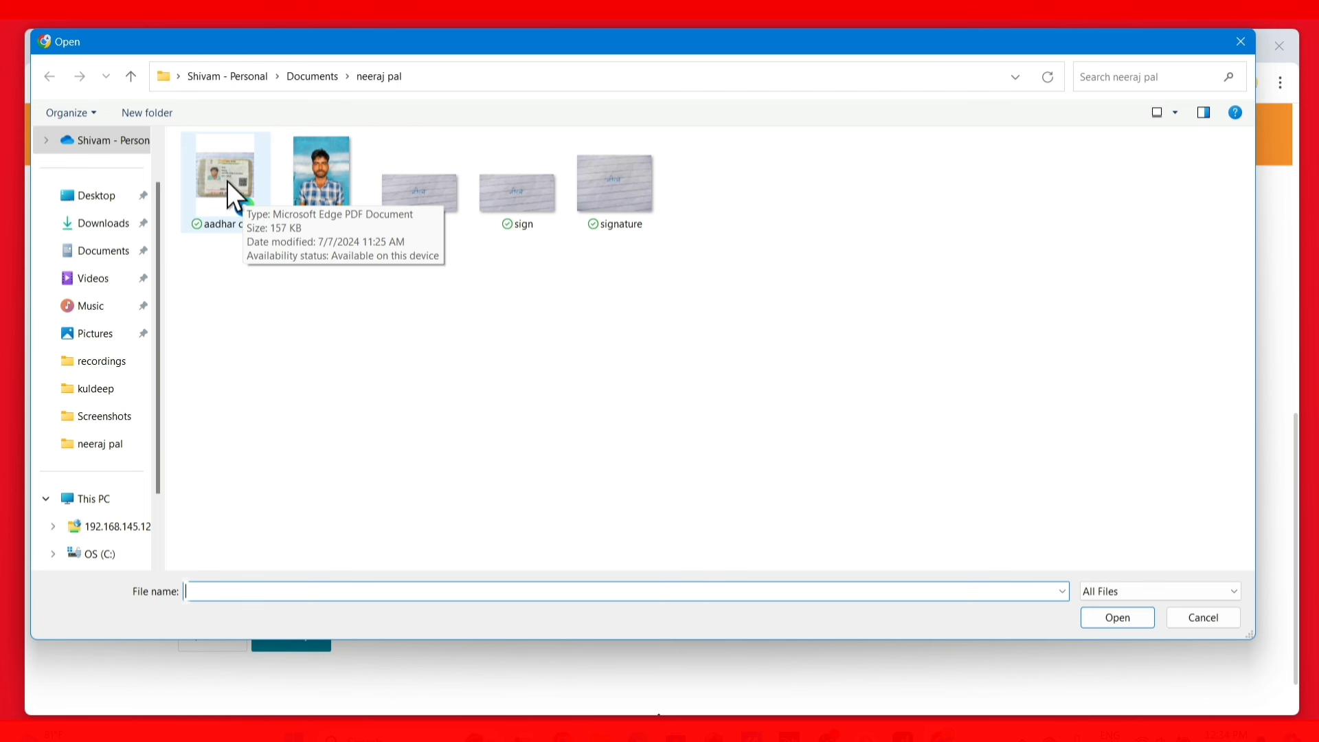
left_click(228, 183)
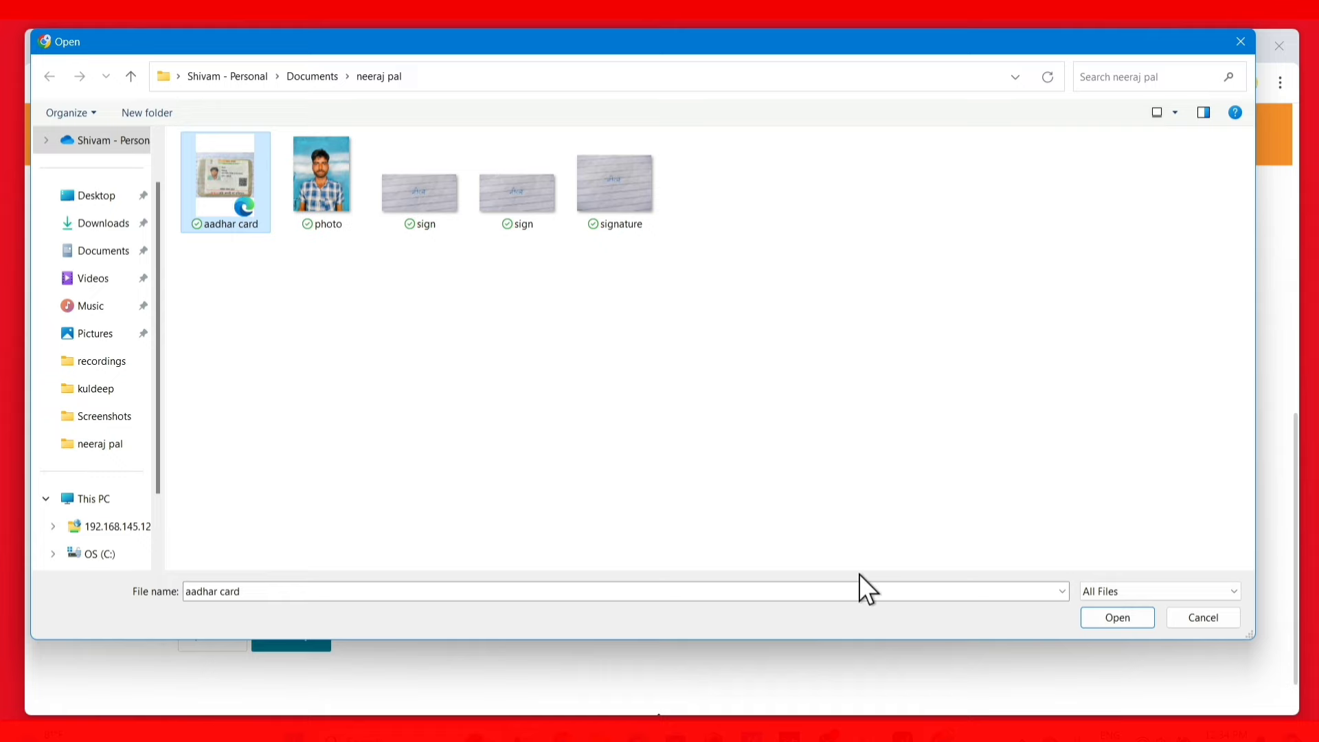
left_click(1125, 617)
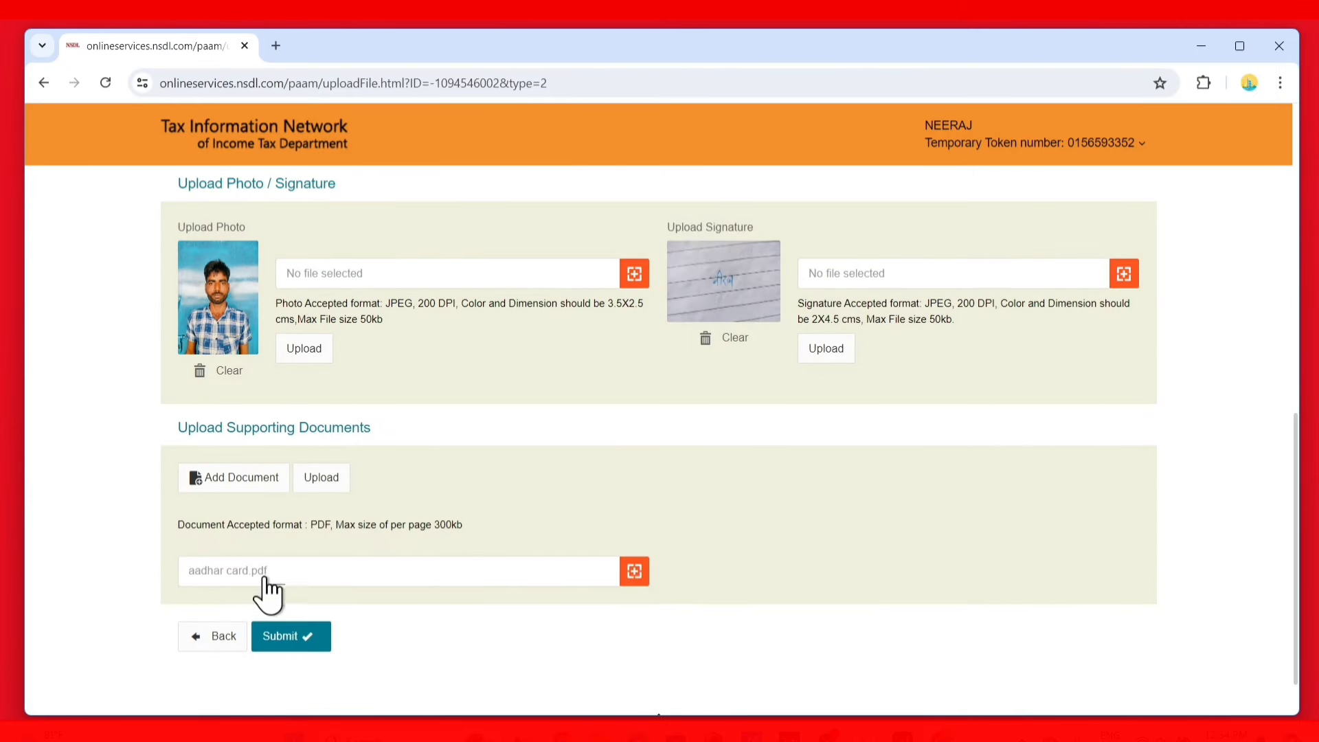
left_click(303, 487)
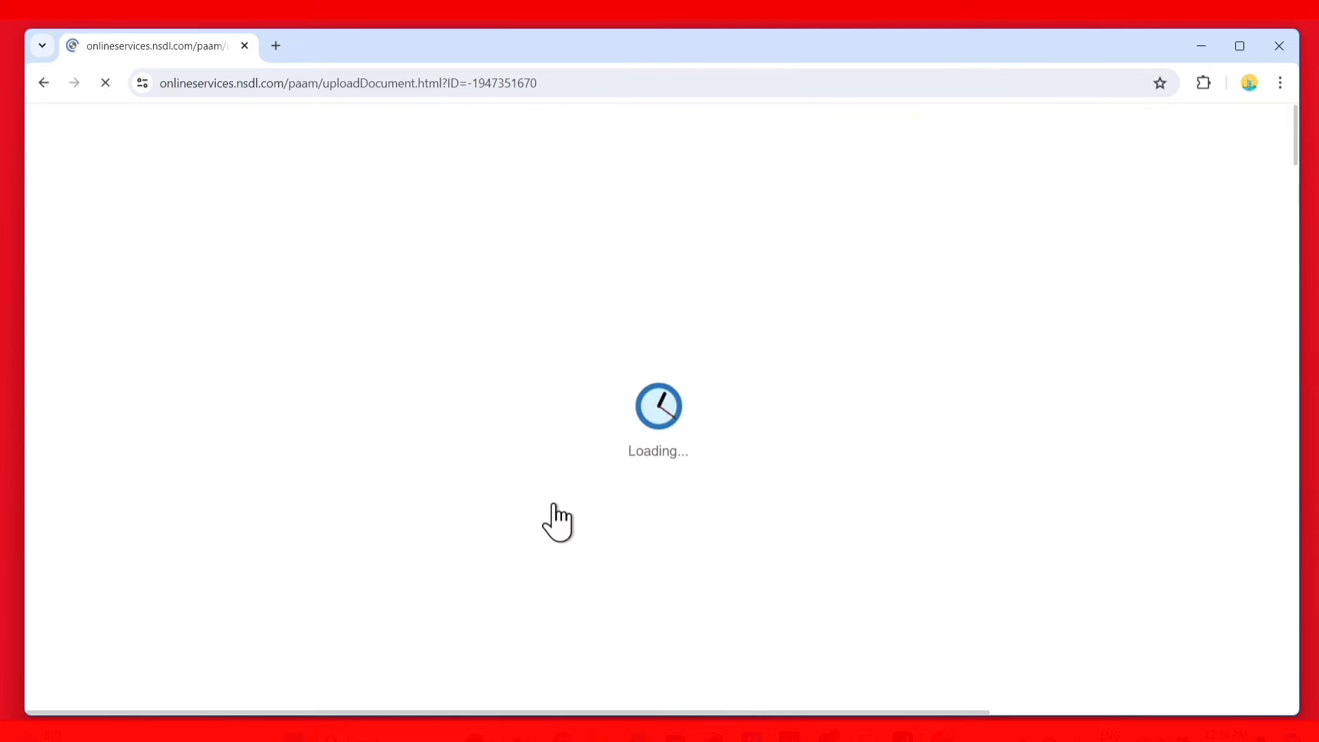
scroll(544, 518, "down", 4)
scroll(545, 526, "down", 7)
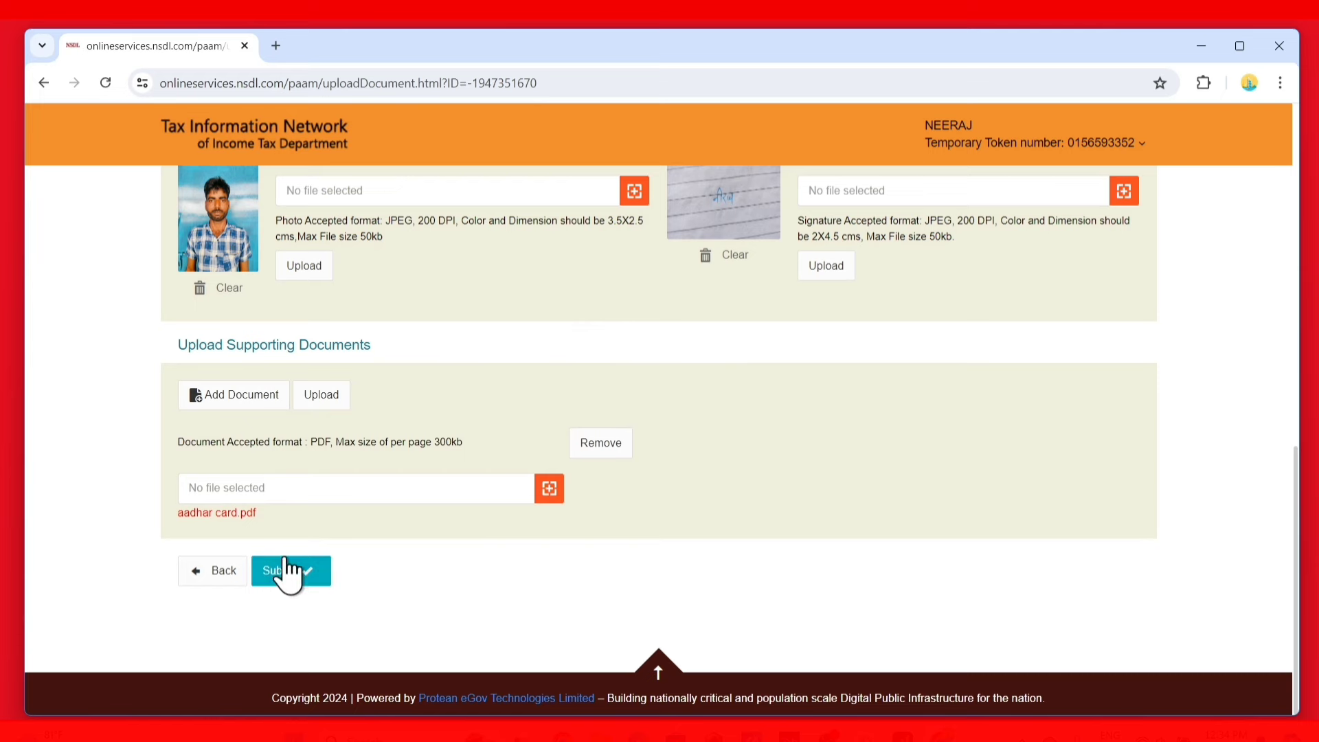
left_click(285, 570)
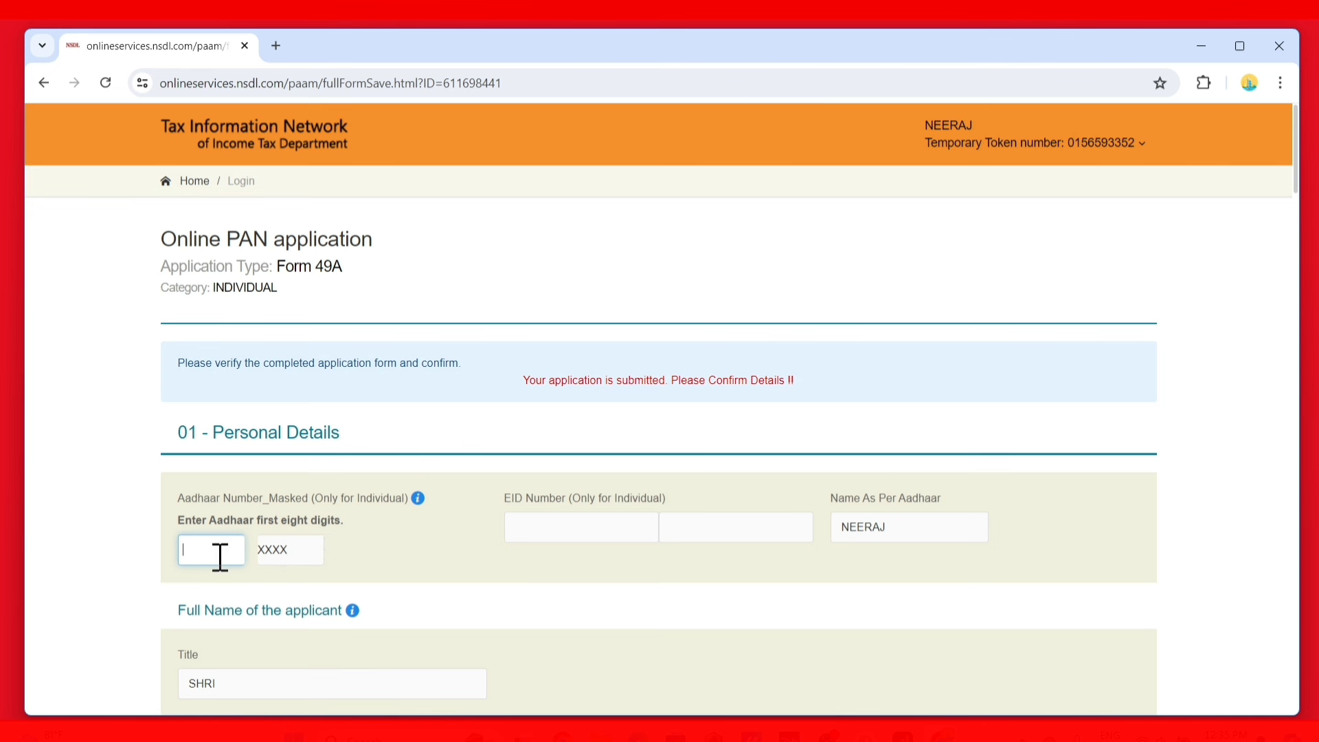
Paste the Aadhaar number's first eight digits, review the form, and proceed to payment
scroll(450, 577, "down", 5)
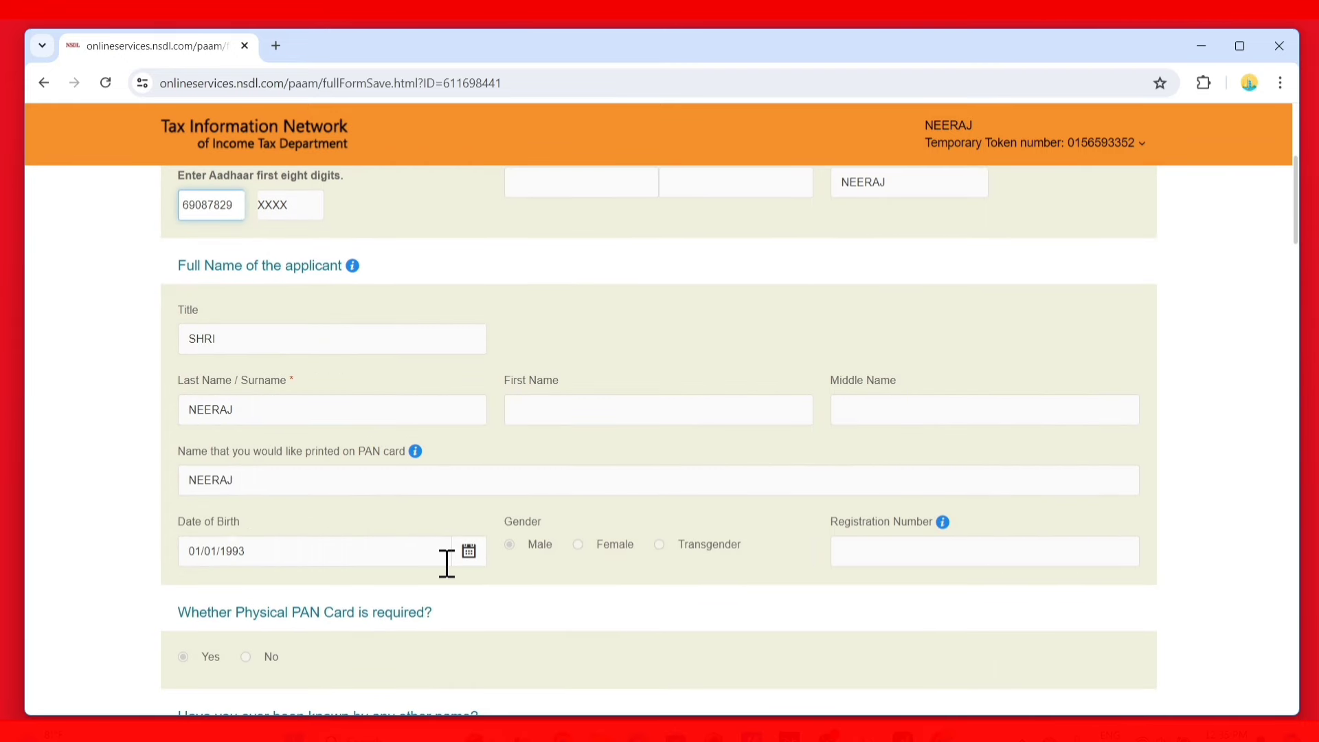
scroll(446, 563, "down", 3)
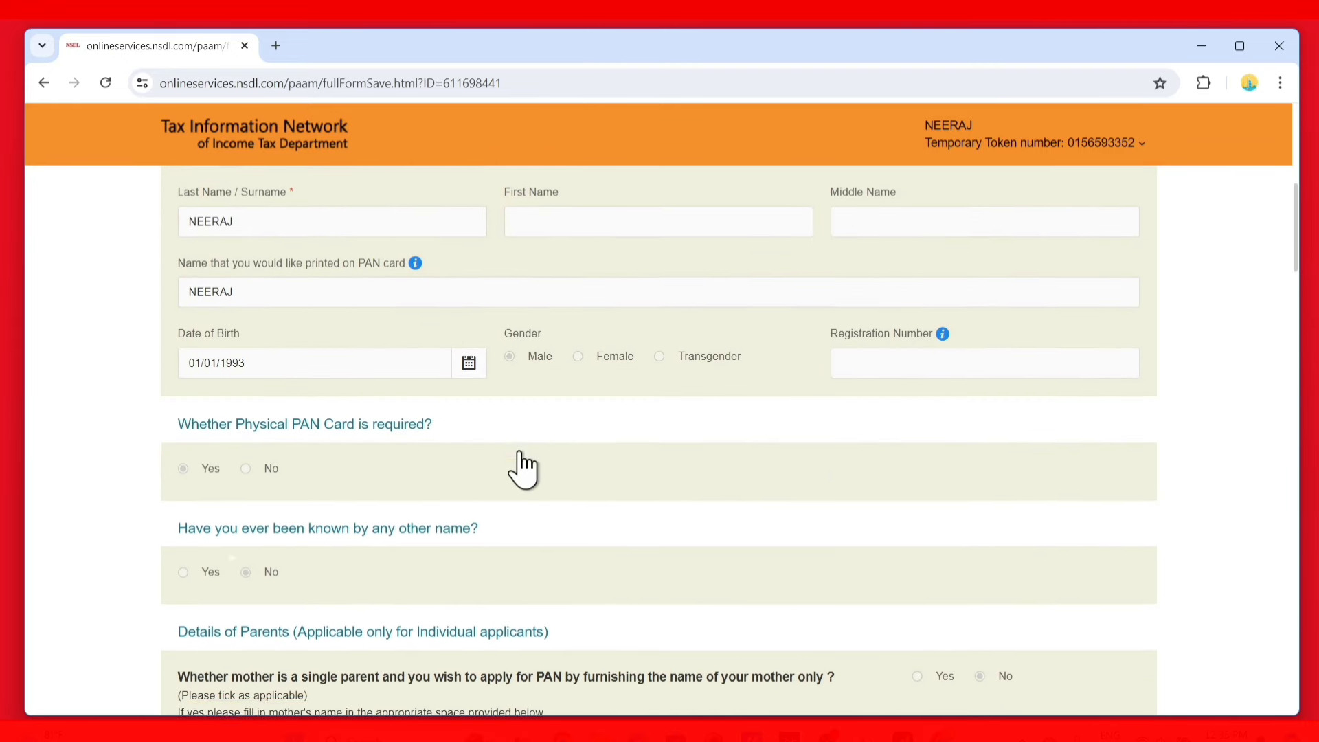
scroll(522, 469, "down", 2)
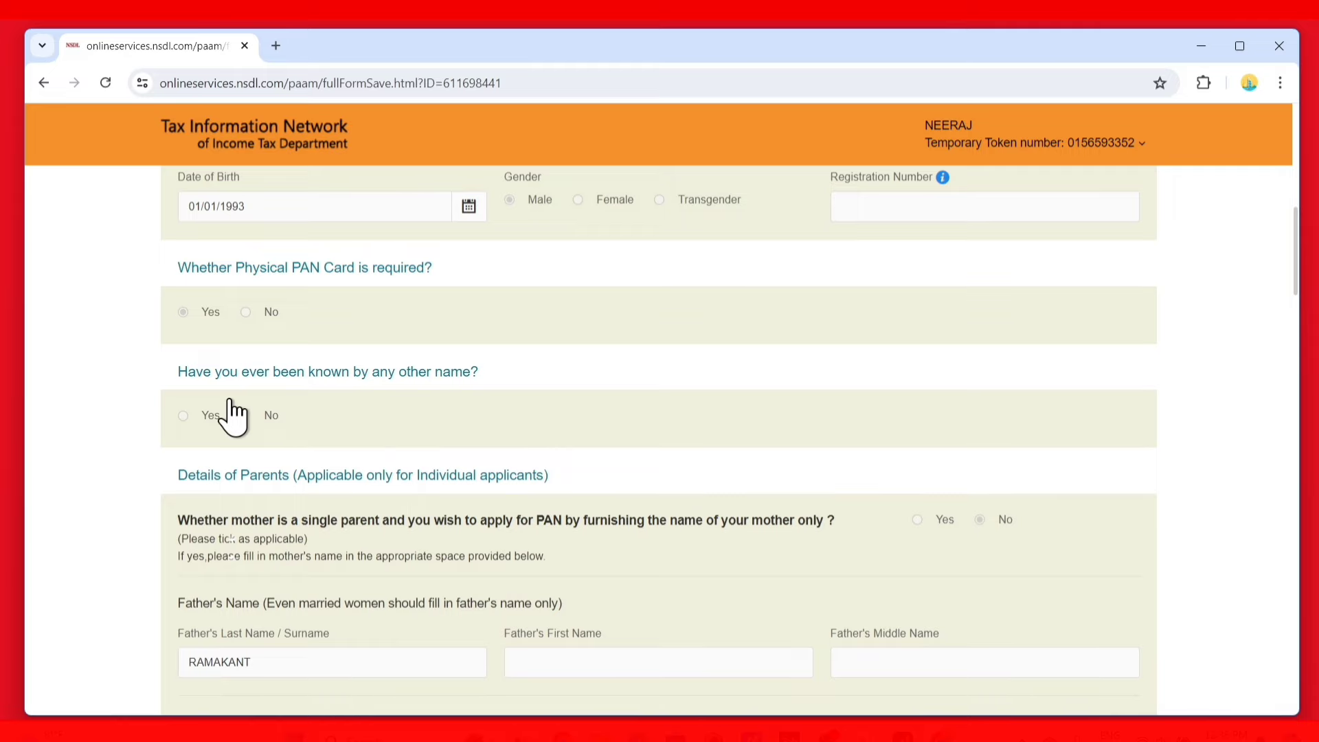
scroll(383, 419, "down", 12)
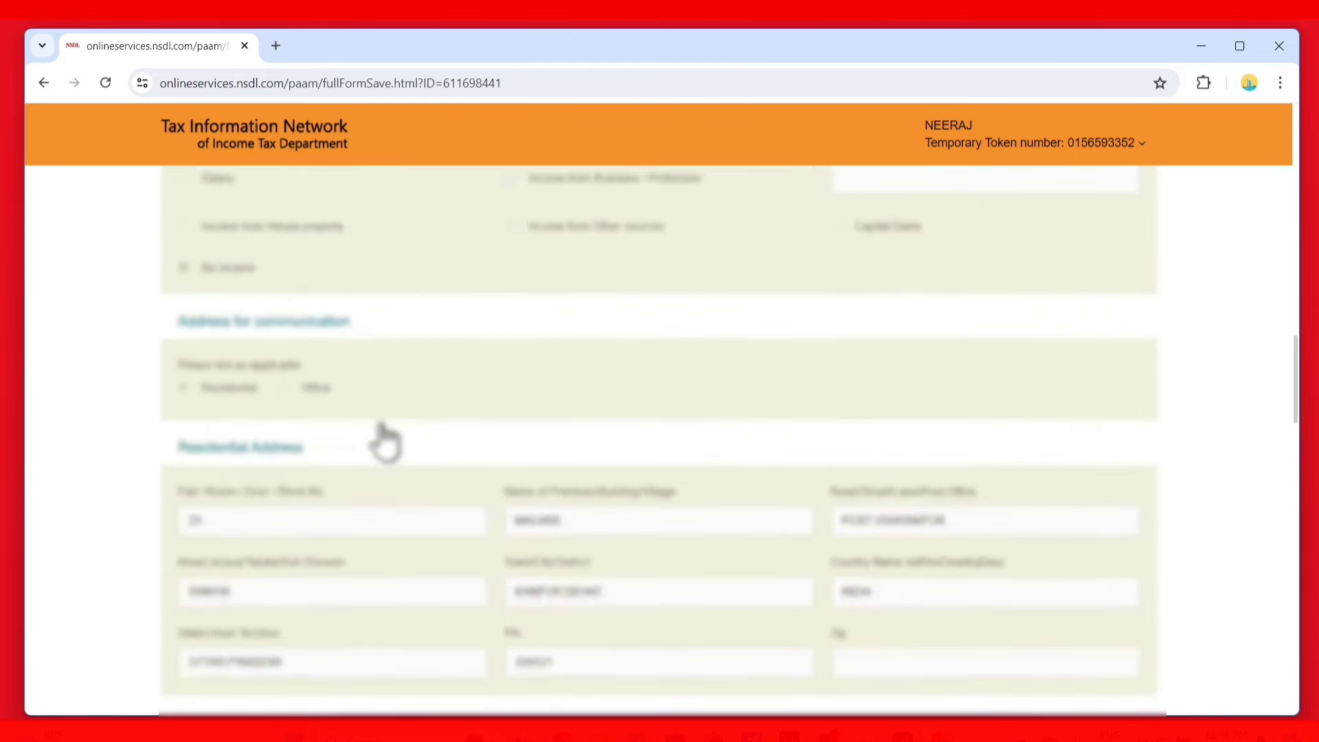
scroll(383, 439, "down", 14)
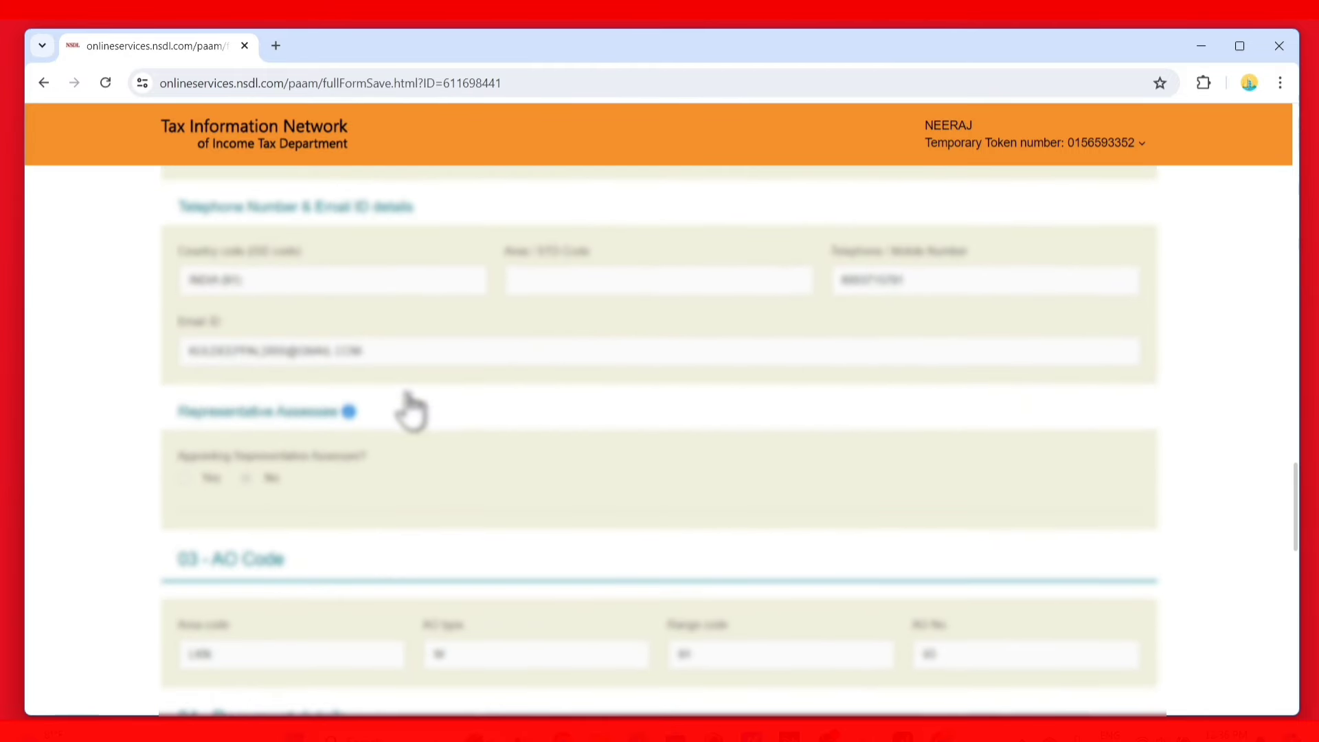
scroll(410, 411, "down", 16)
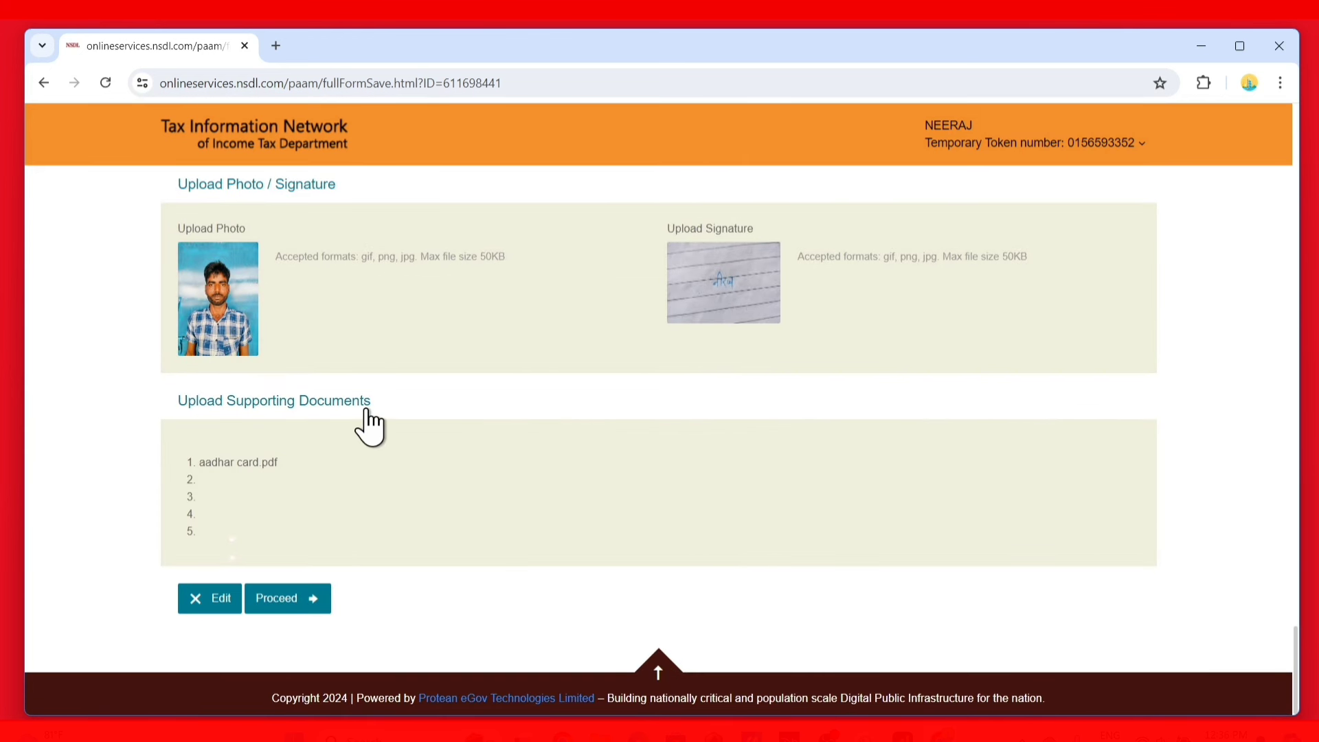
left_click(287, 592)
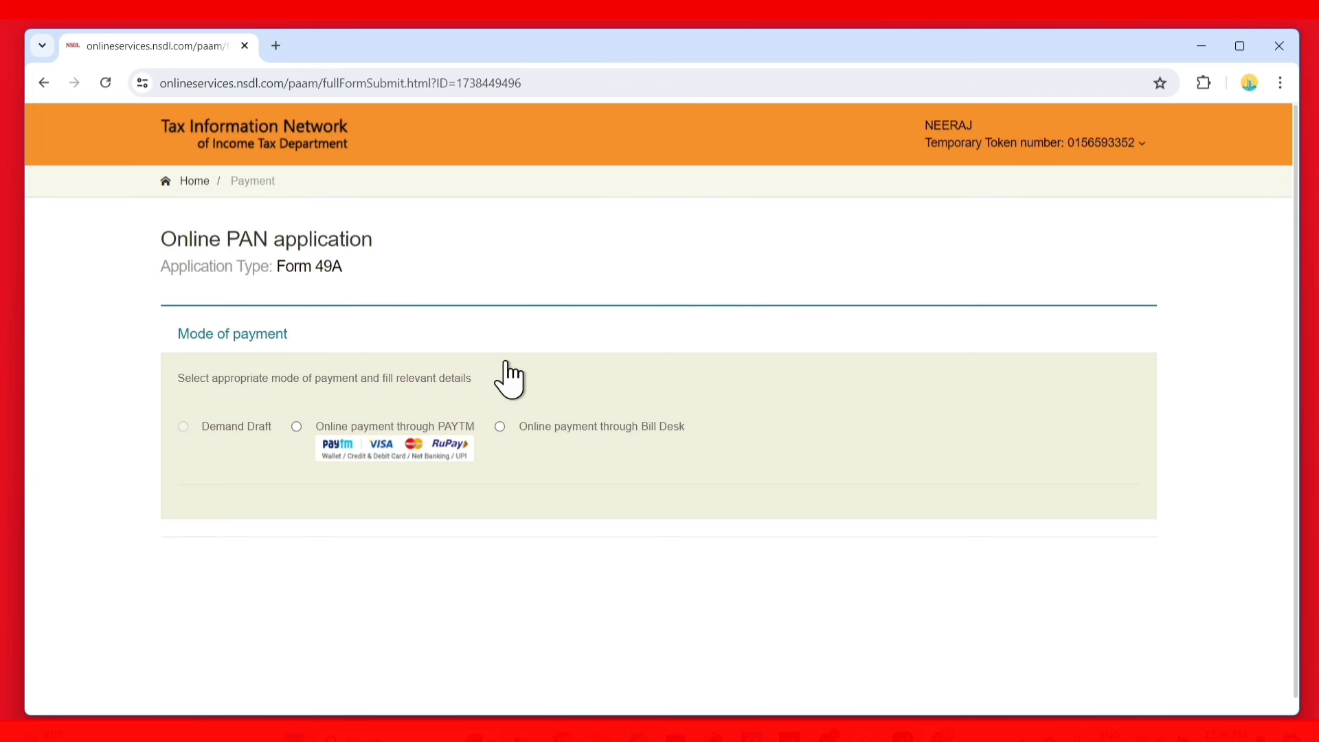
Choose Bill Desk online payment, accept the terms of service, and confirm the 106.90 fee
left_click(504, 430)
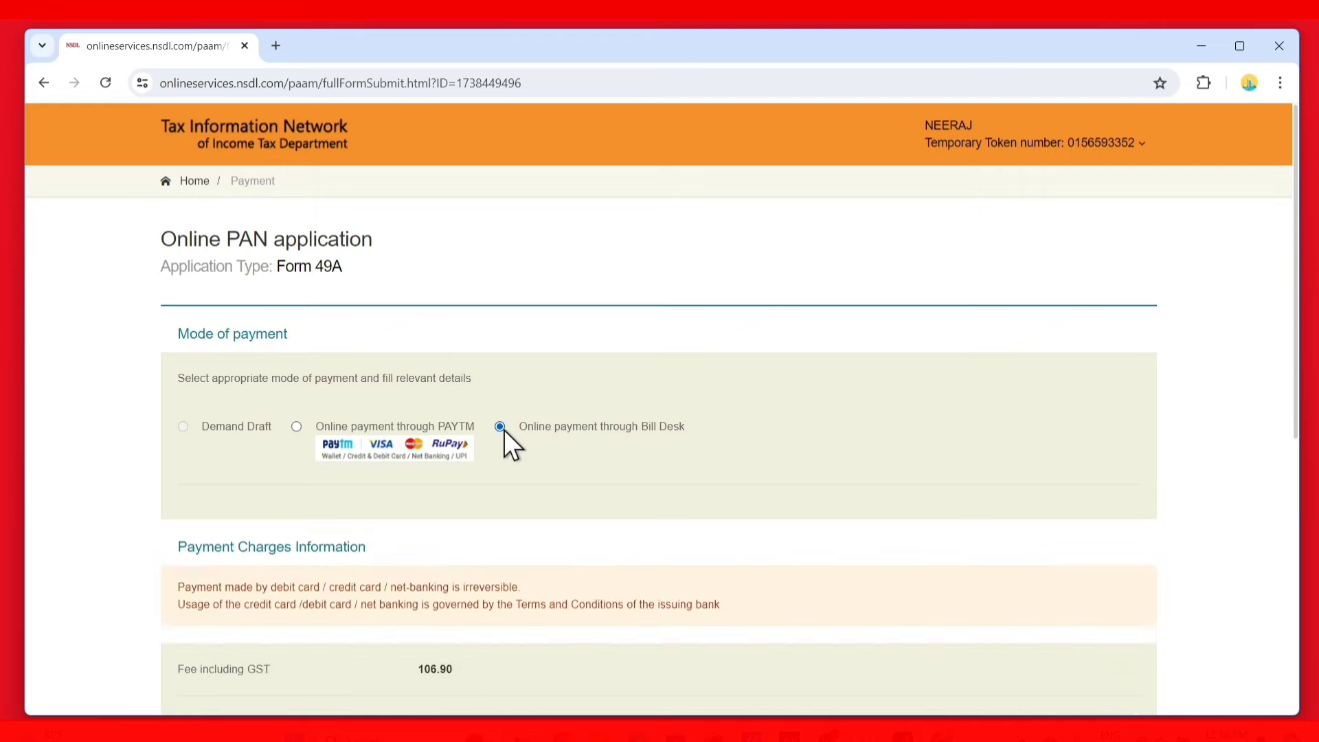
scroll(457, 539, "down", 3)
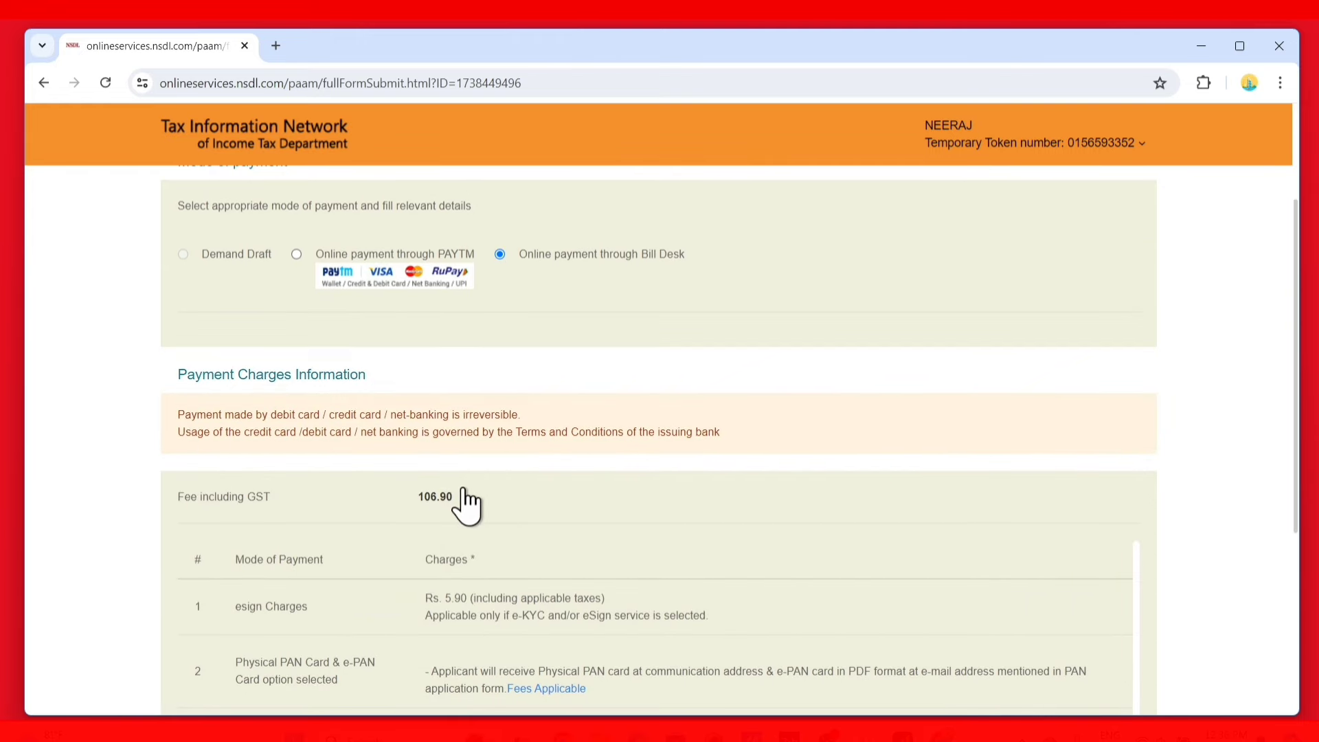
double_click(436, 496)
scroll(427, 529, "down", 5)
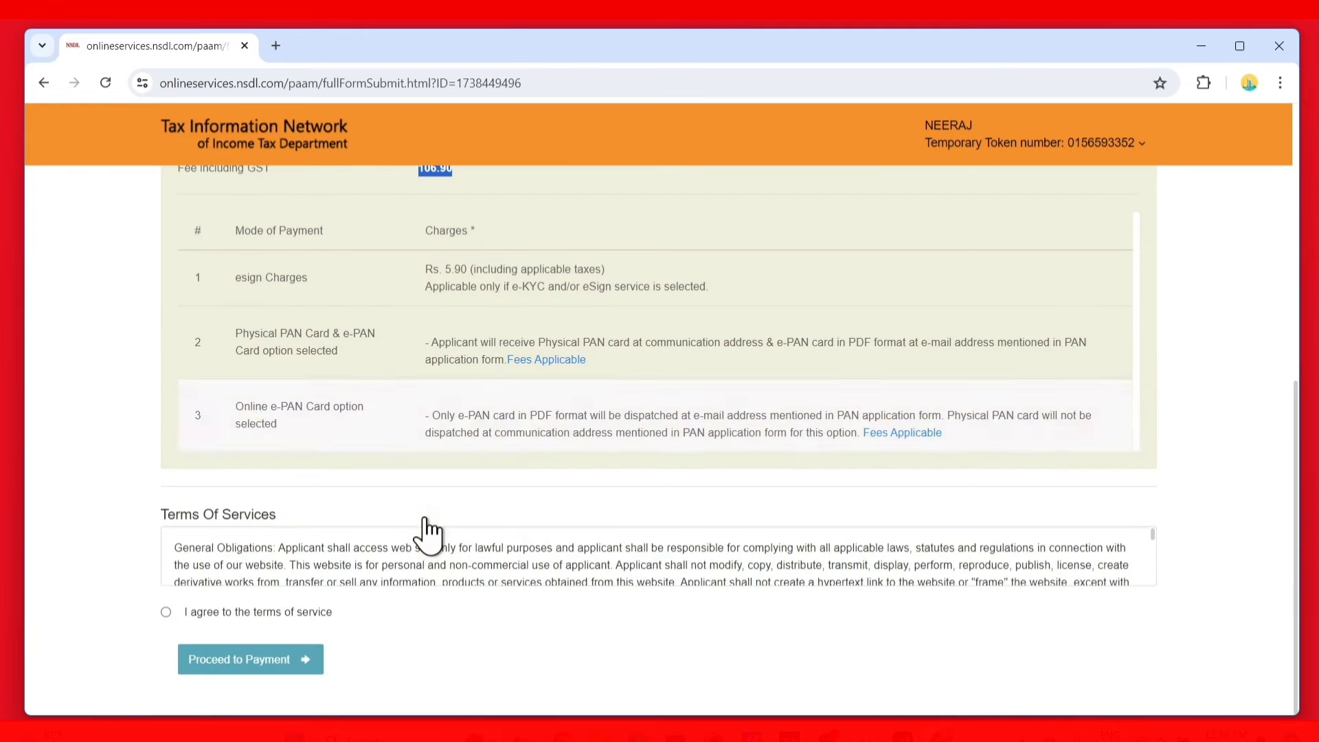
left_click(162, 612)
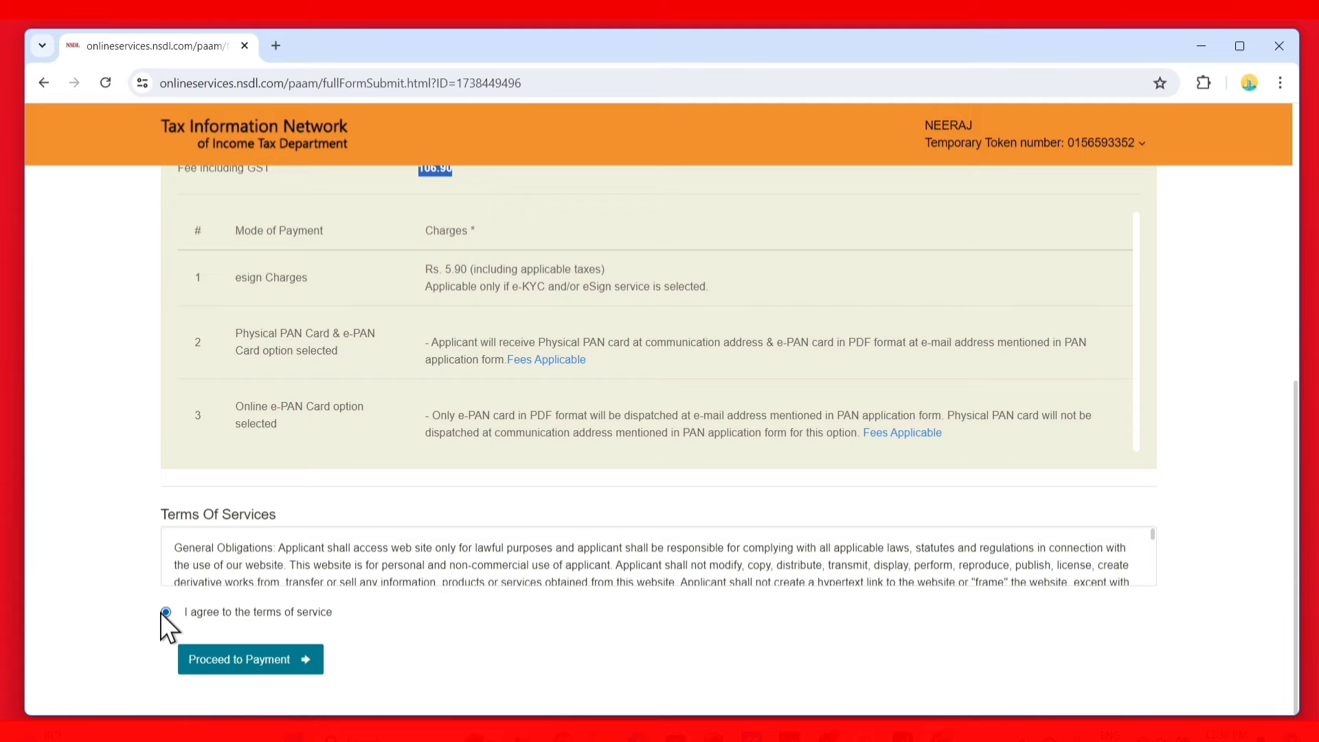
left_click(242, 661)
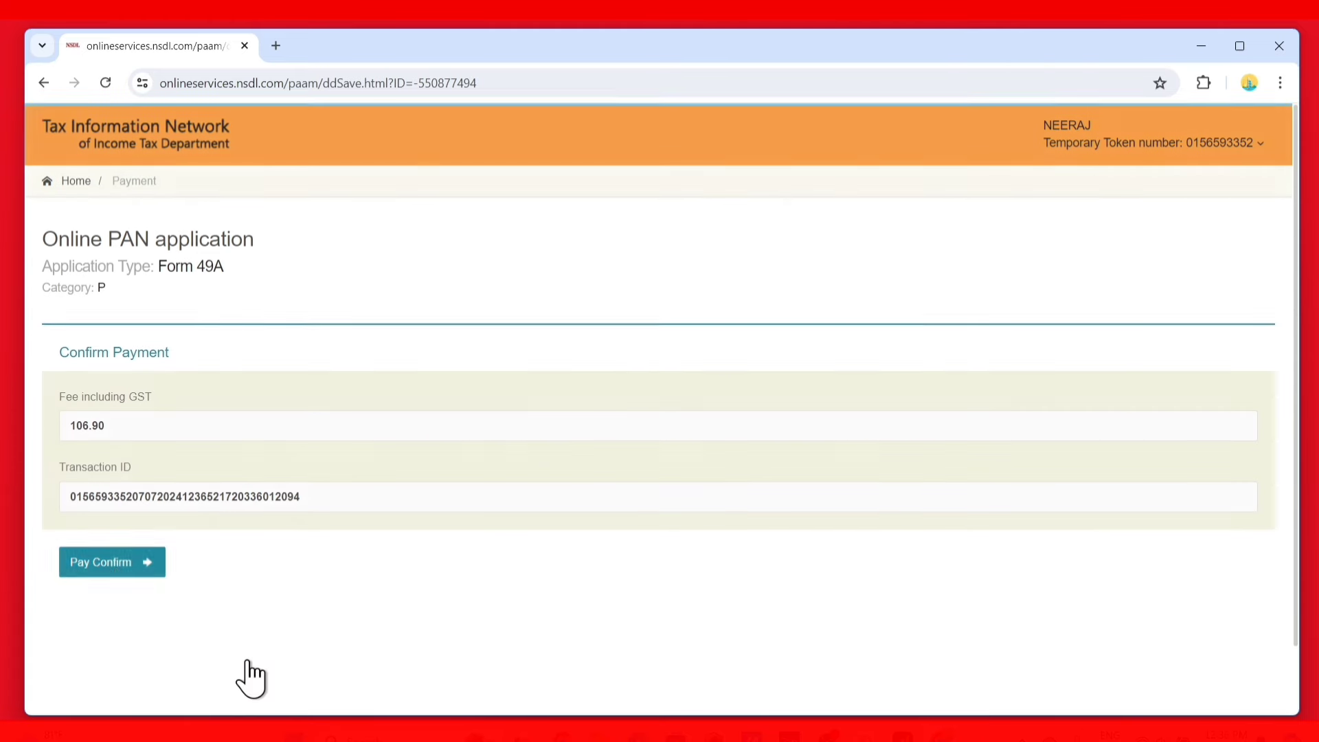
left_click(125, 563)
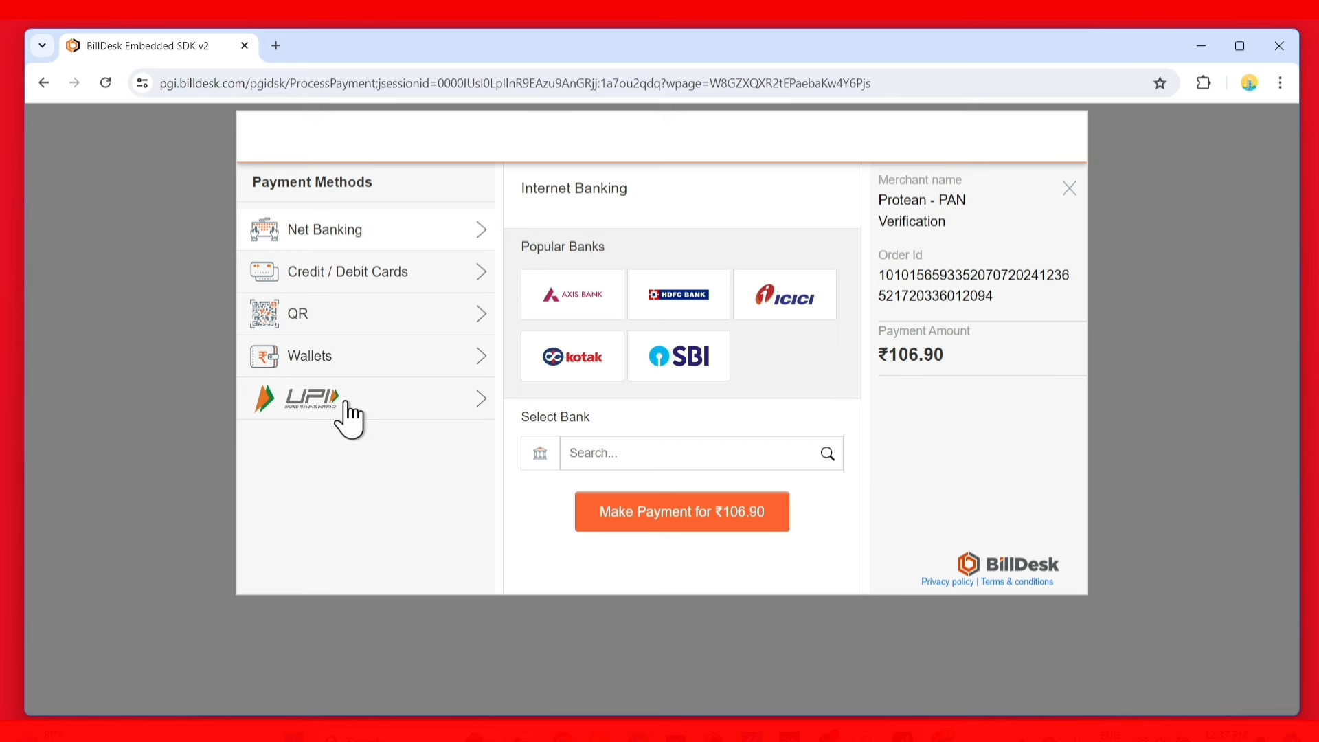
Generate a BHIM UPI QR code to pay the ₹106.90 fee
left_click(346, 318)
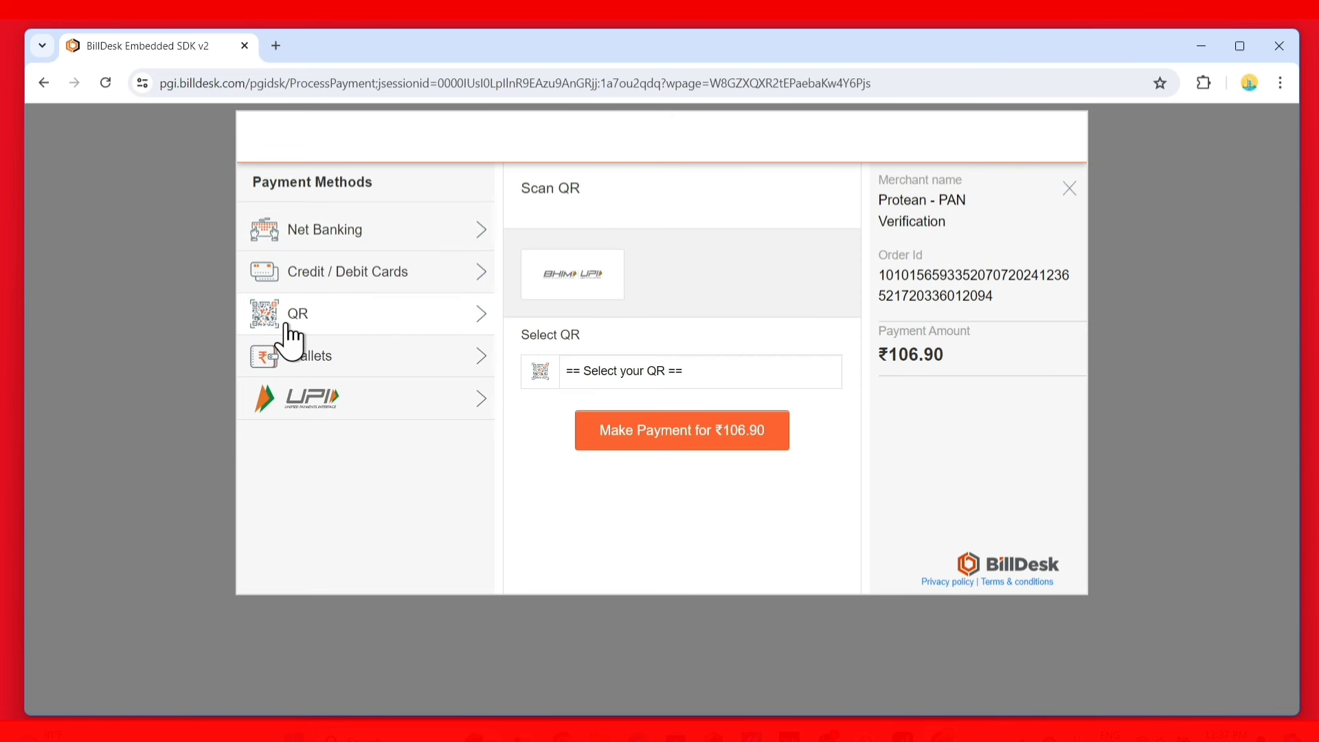
left_click(621, 364)
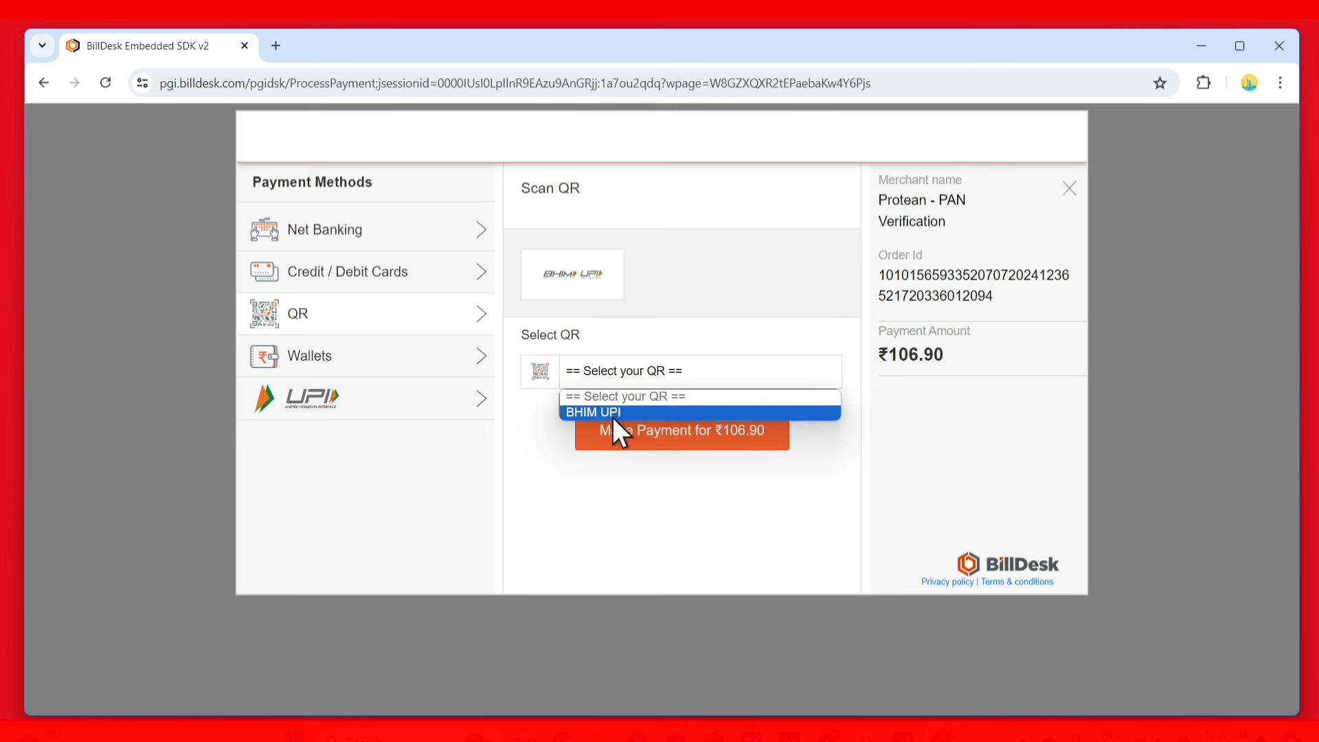
left_click(614, 414)
left_click(676, 439)
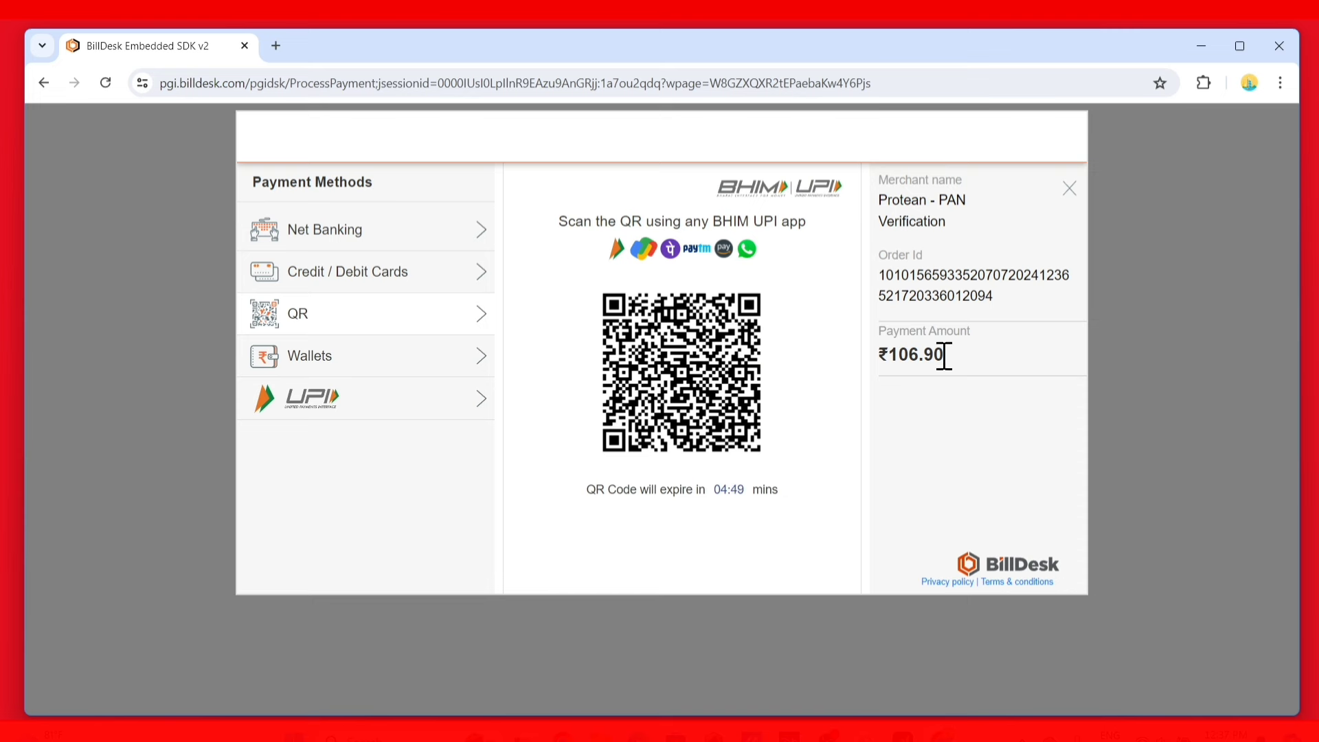
left_click_drag(970, 356, 849, 381)
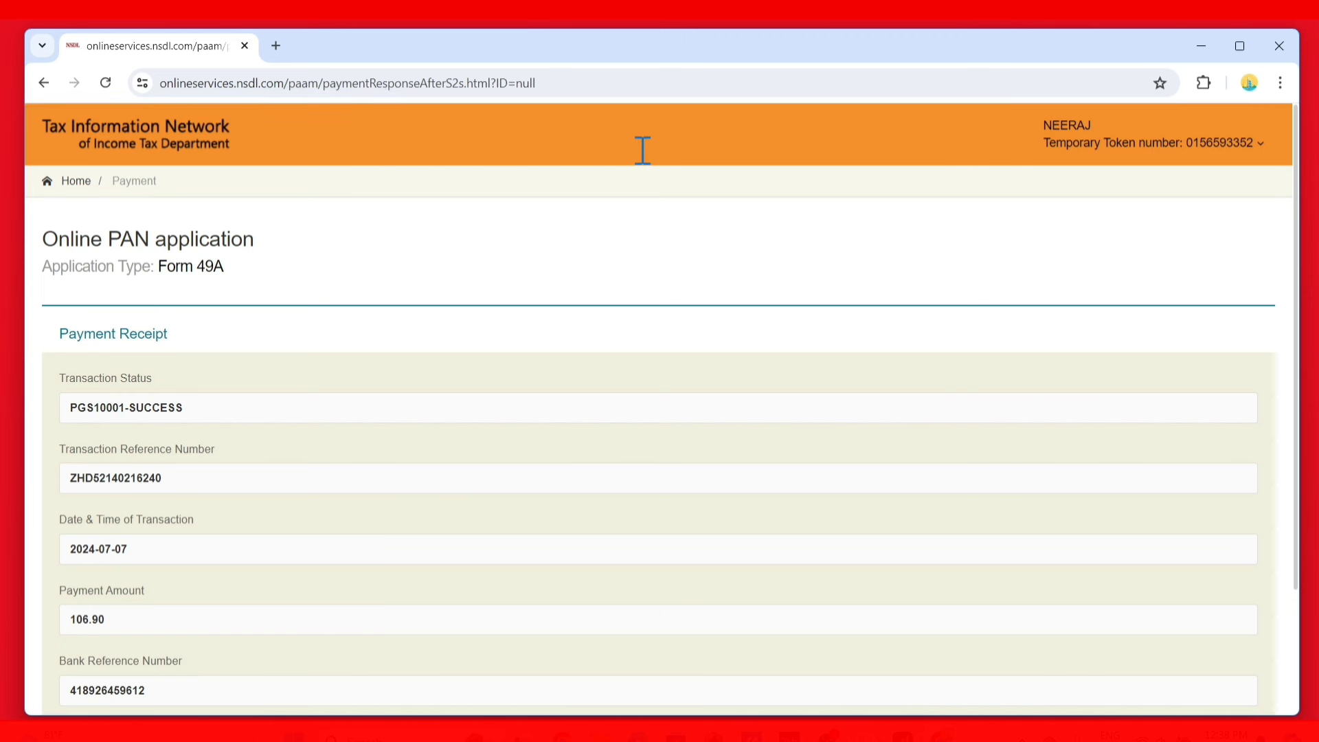
Confirm the receipt shows SUCCESS status and continue to Aadhaar authentication
left_click(183, 411)
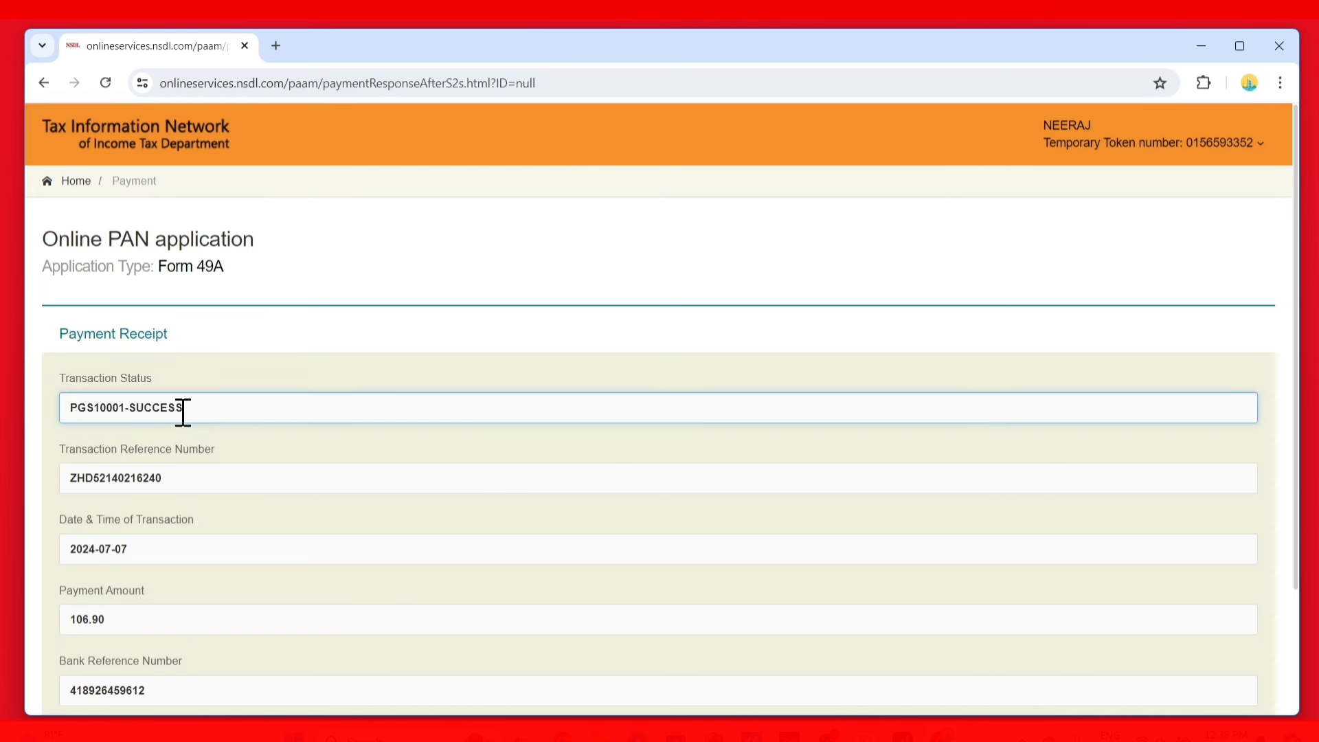
left_click_drag(183, 410, 119, 407)
scroll(297, 445, "down", 2)
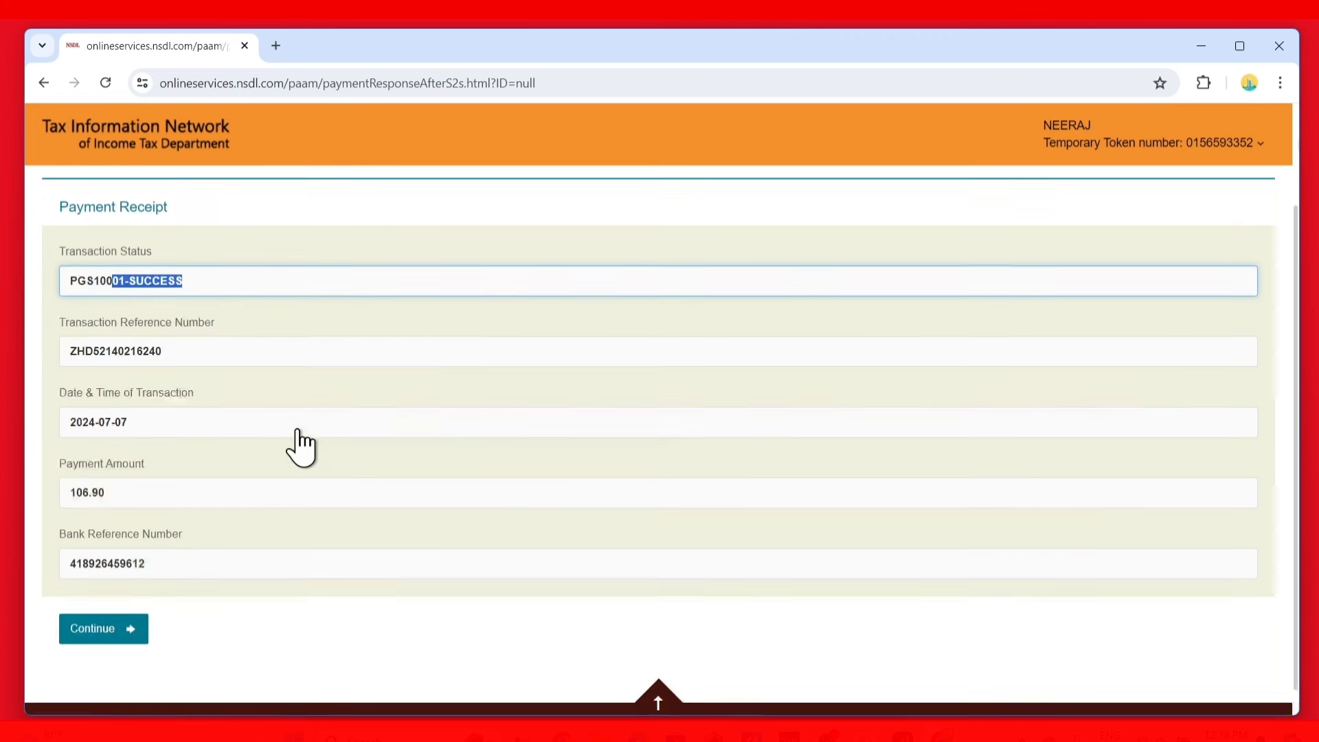
left_click(95, 611)
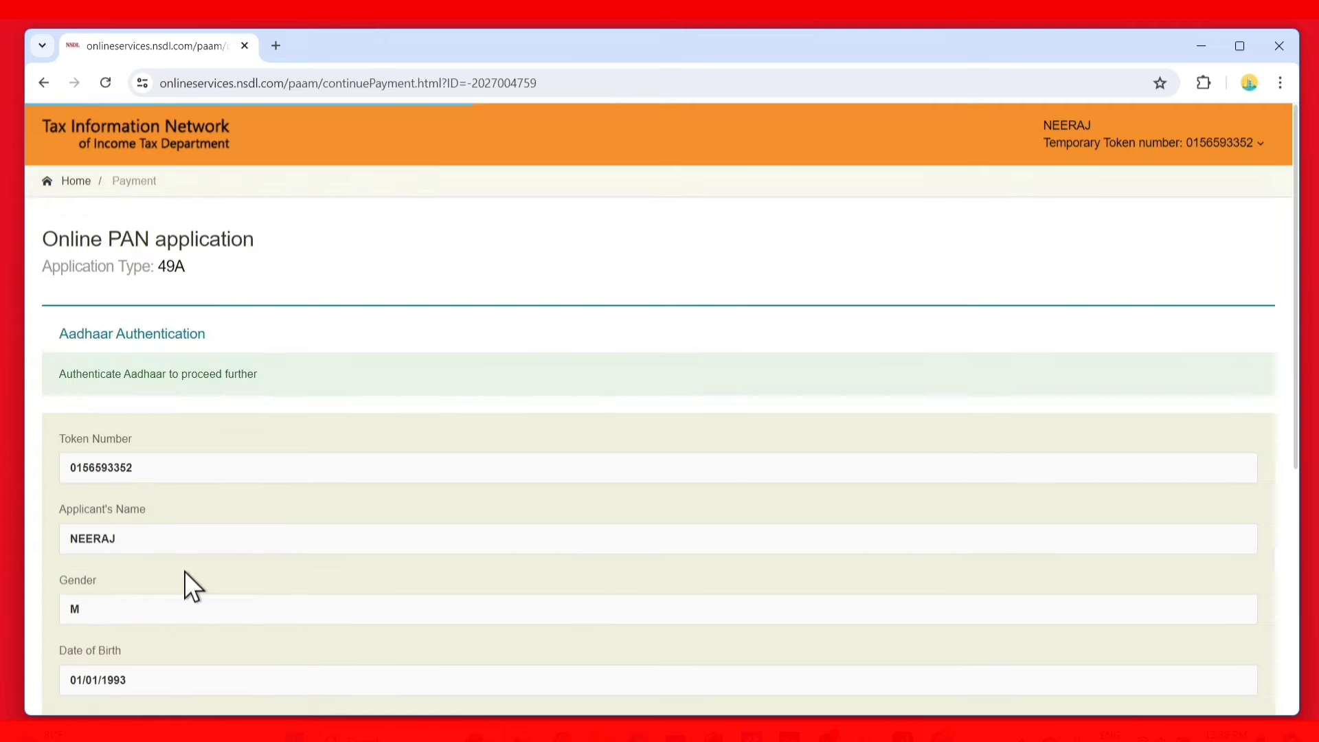
Give Aadhaar consent, authenticate, and continue with eSign
scroll(277, 447, "down", 5)
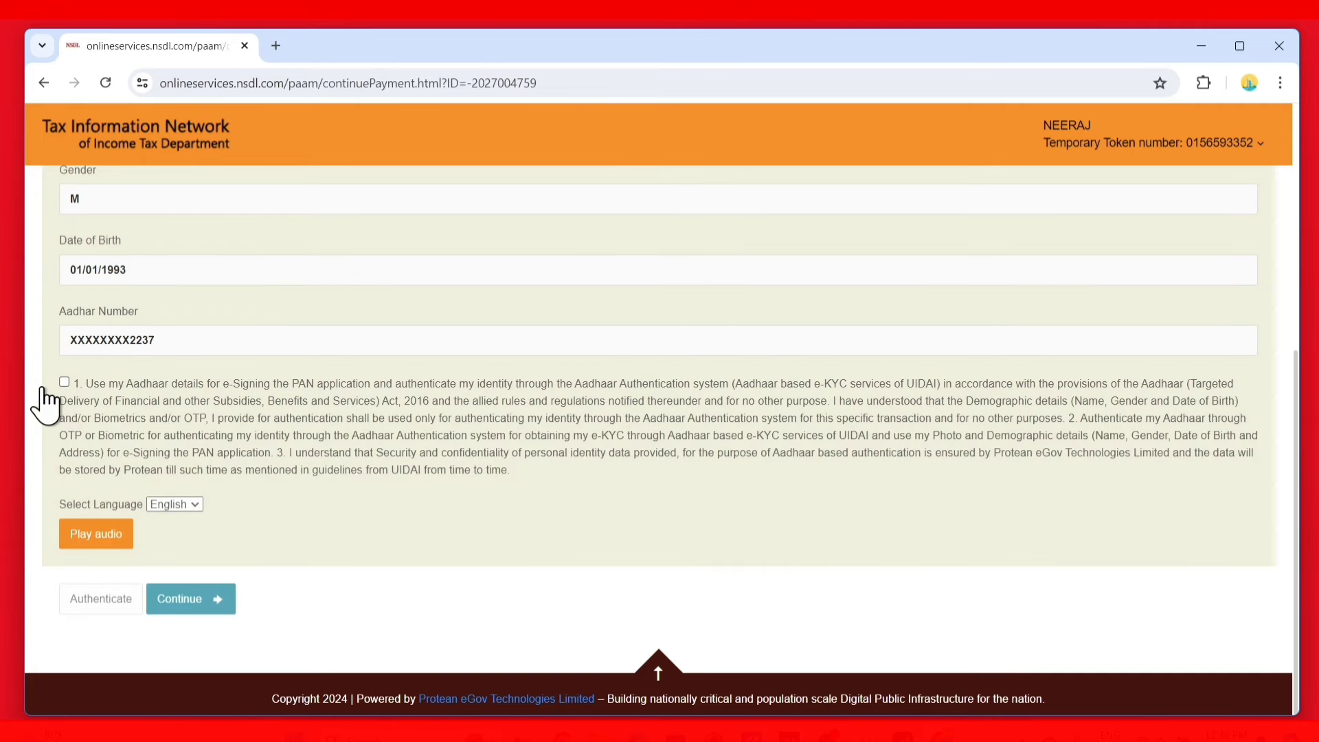
left_click(65, 381)
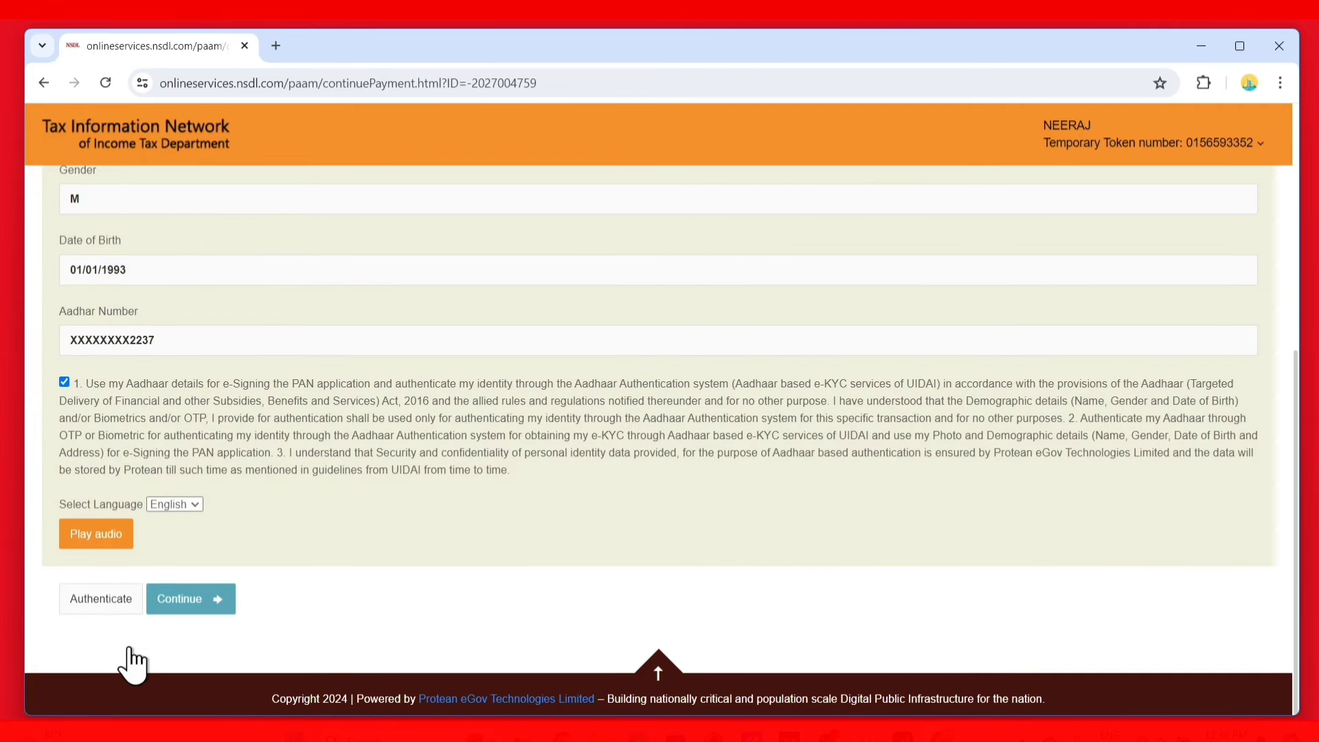
left_click(121, 597)
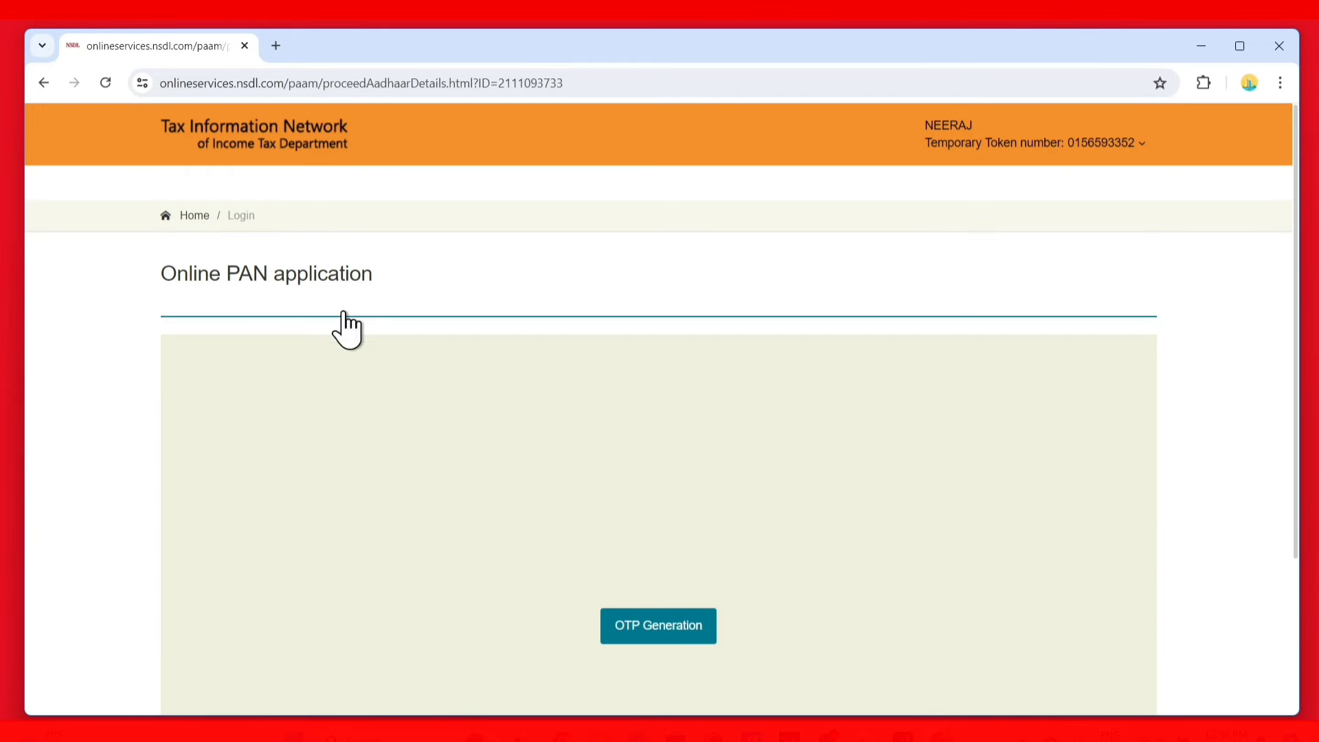
scroll(699, 608, "down", 3)
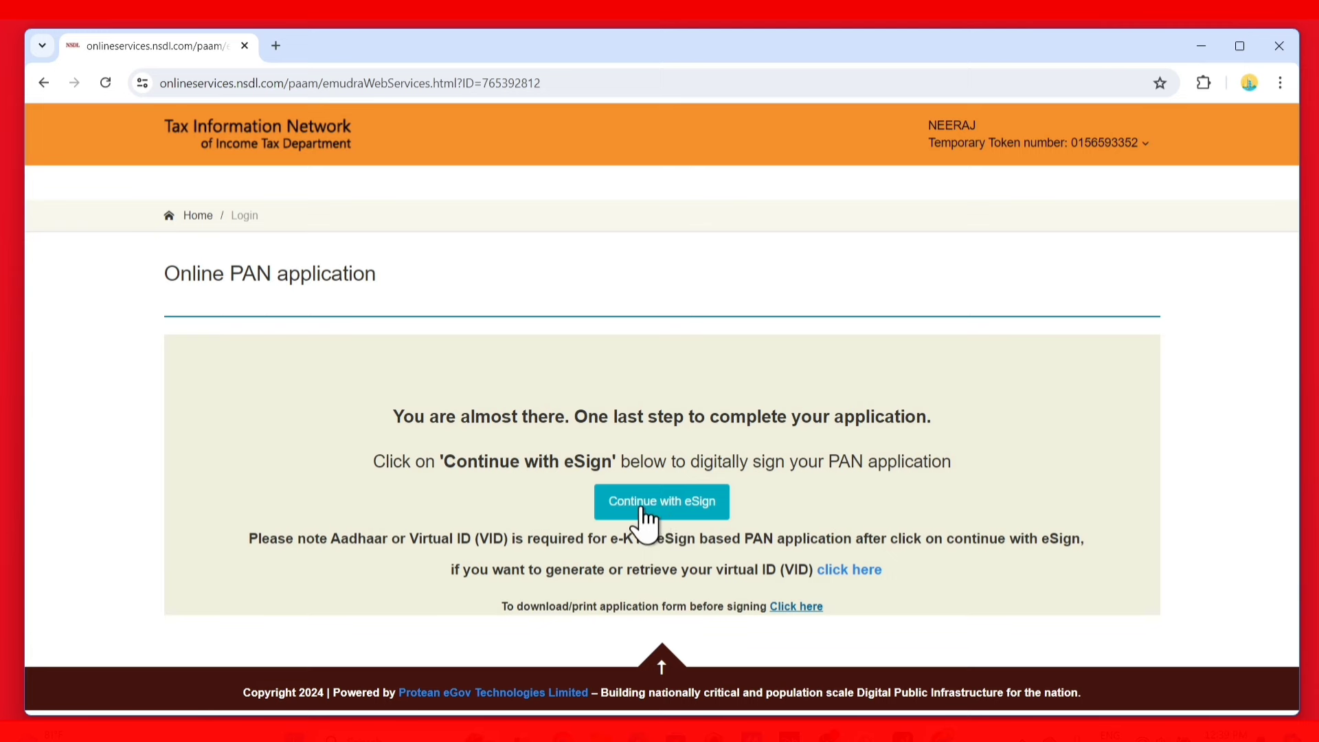
left_click(686, 516)
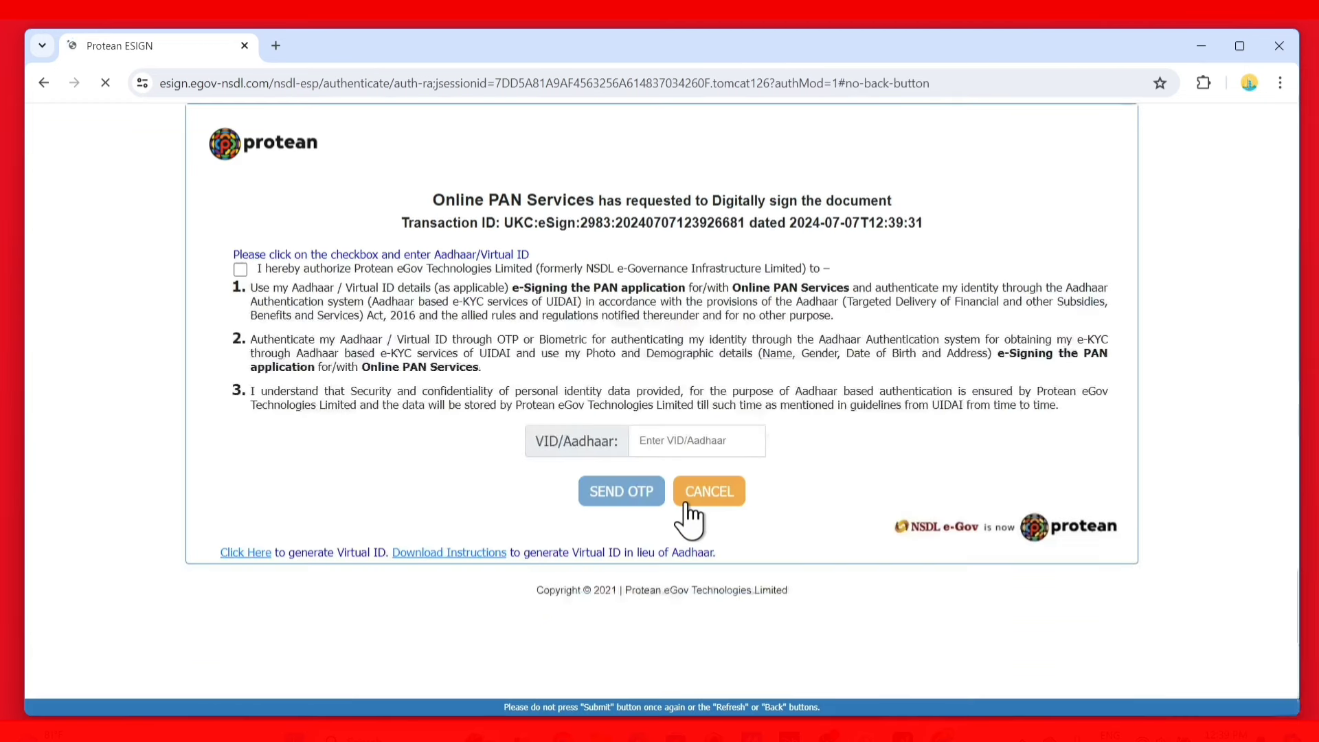
Authorize Protean eSign, enter the Aadhaar number, and verify the received OTP
left_click(241, 269)
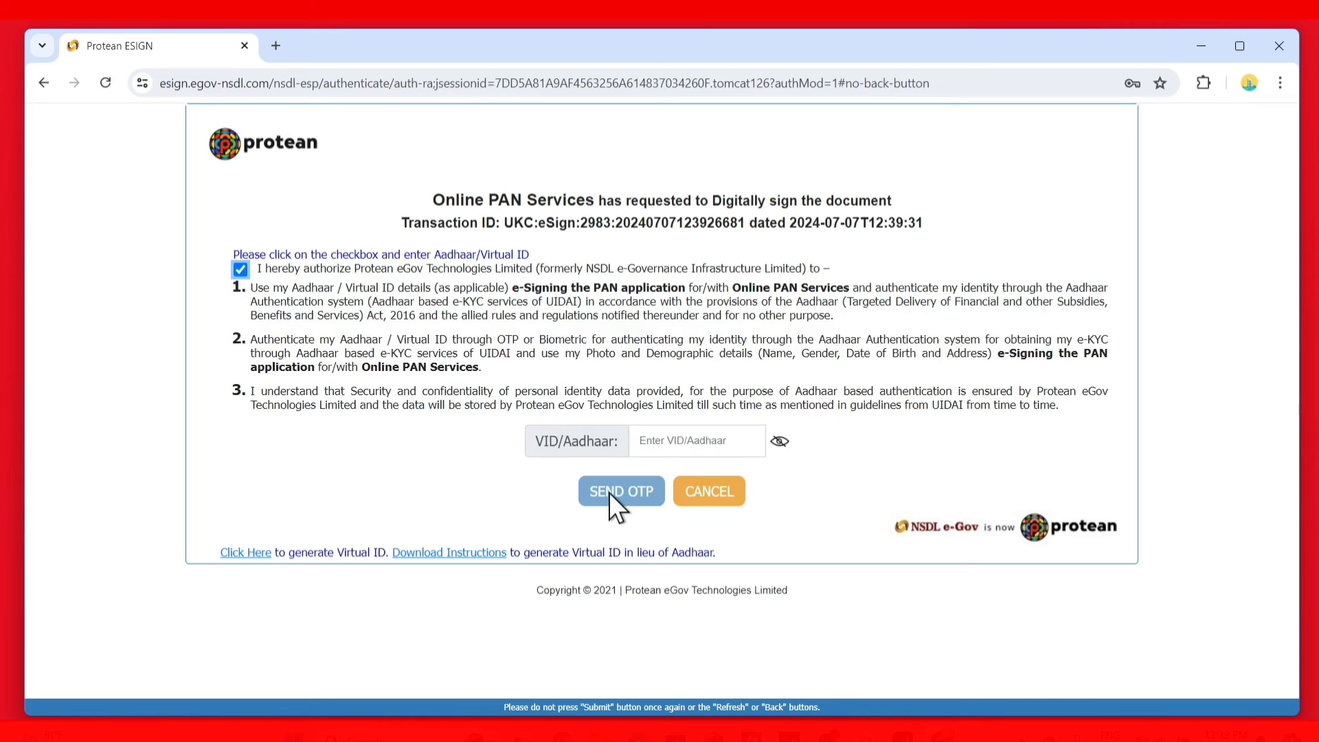
left_click(685, 441)
key("ctrl+v")
left_click(633, 490)
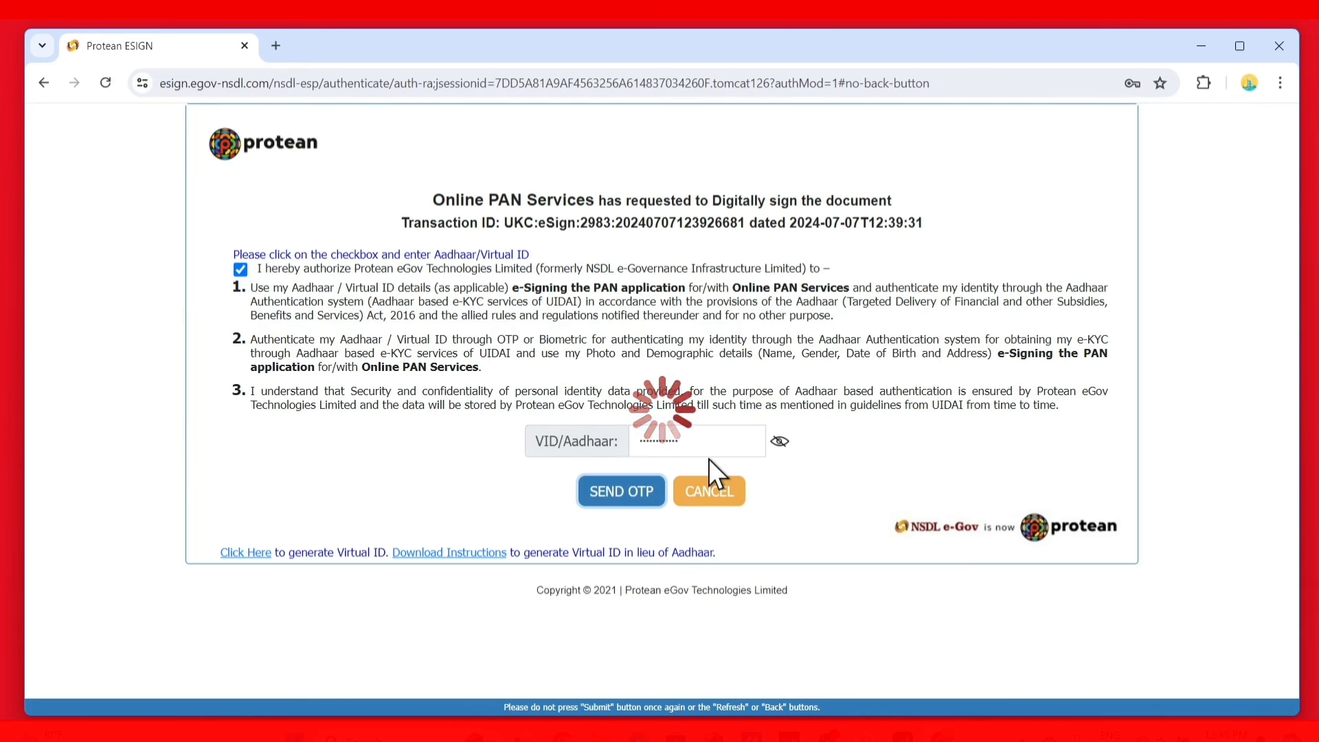
left_click(677, 446)
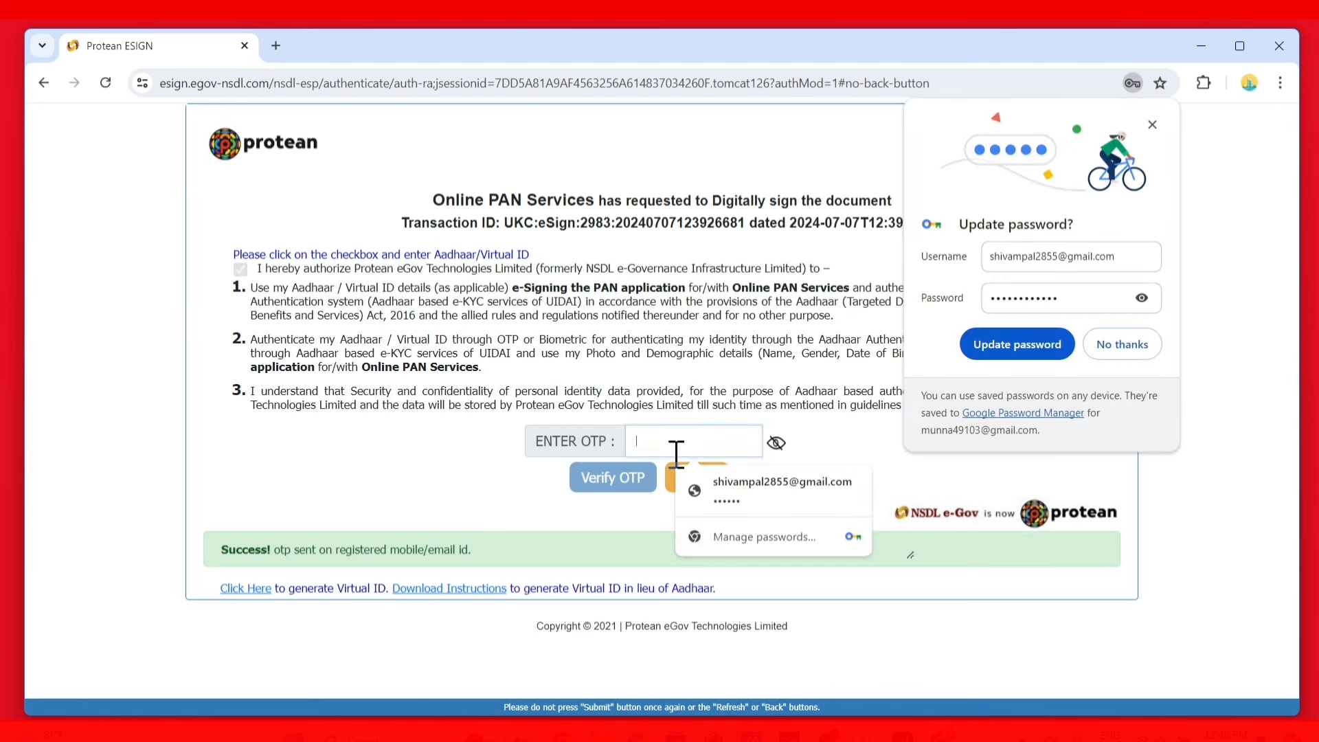
left_click(1109, 348)
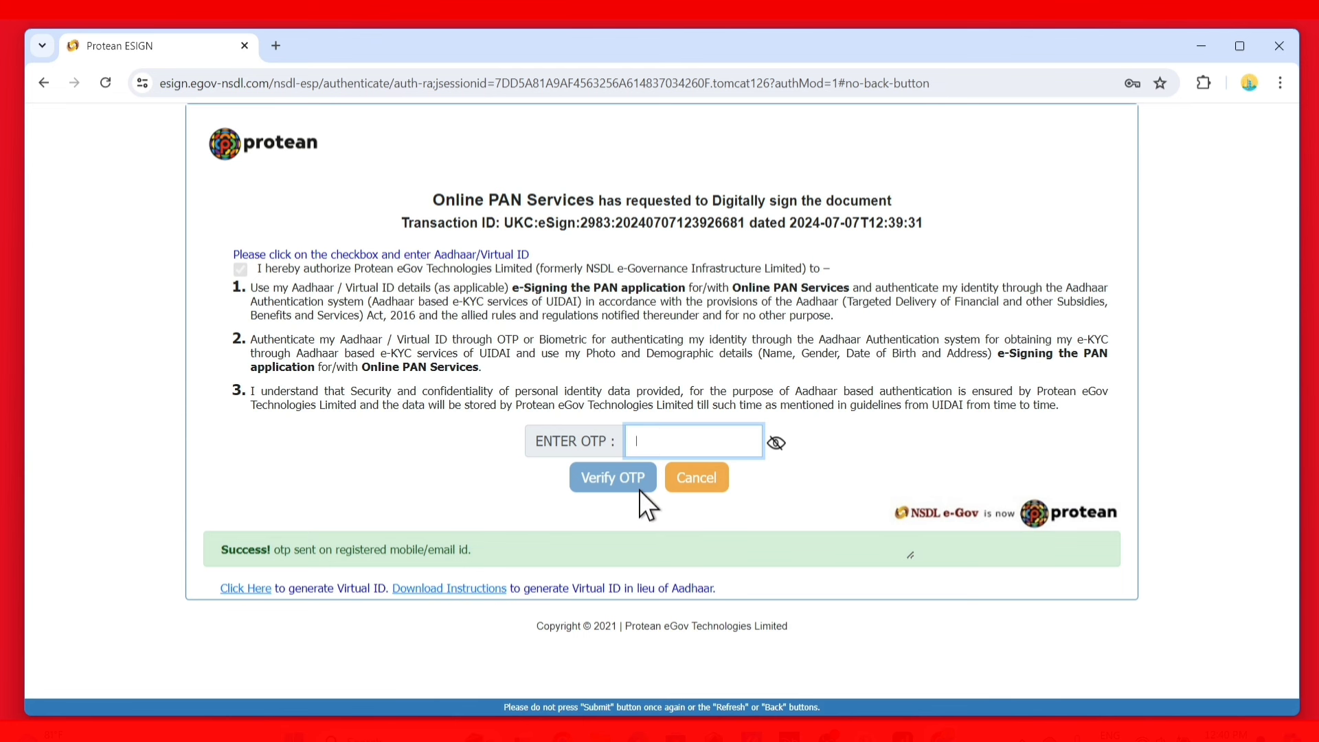
key("ctrl+v")
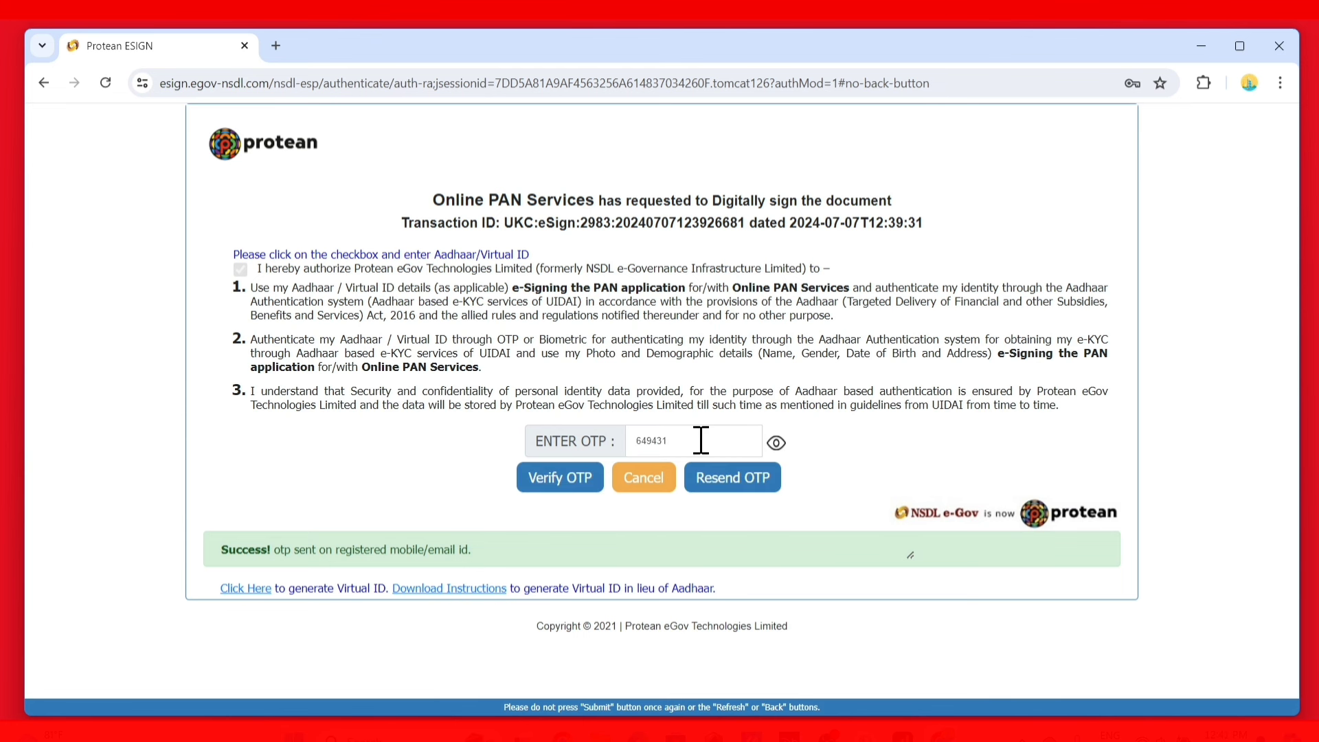
left_click(580, 481)
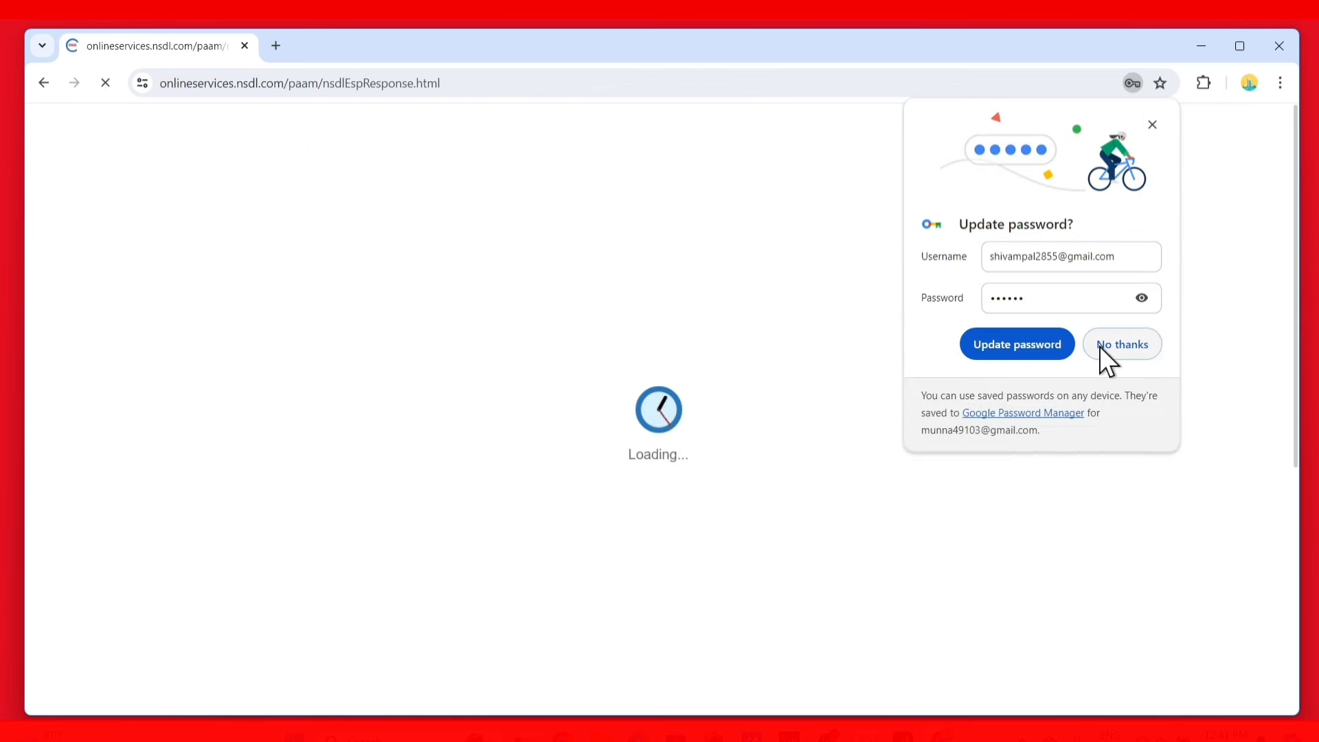
left_click(1118, 344)
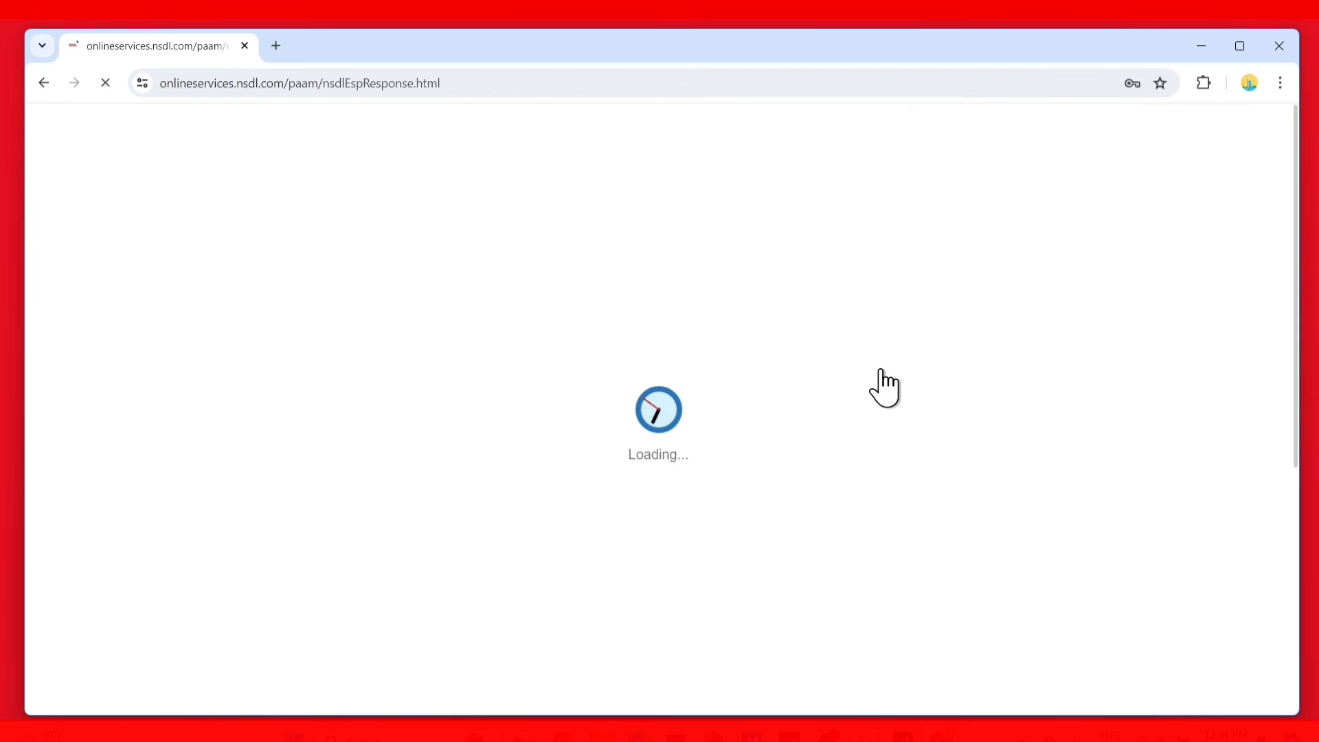